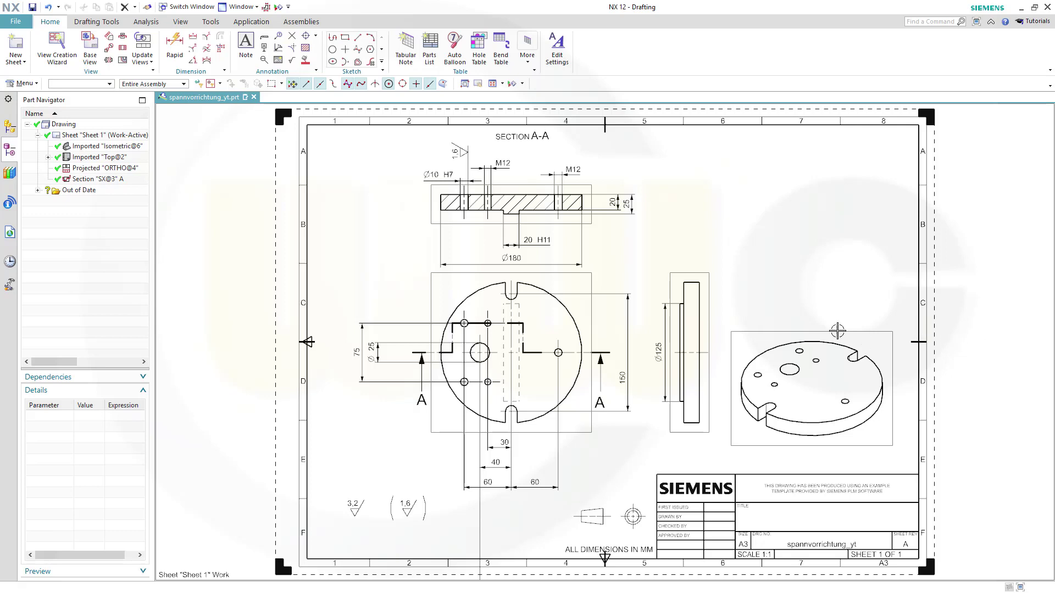
Switch to Modeling and back to Drafting, then select a hole edge in the isometric view
left_click(16, 23)
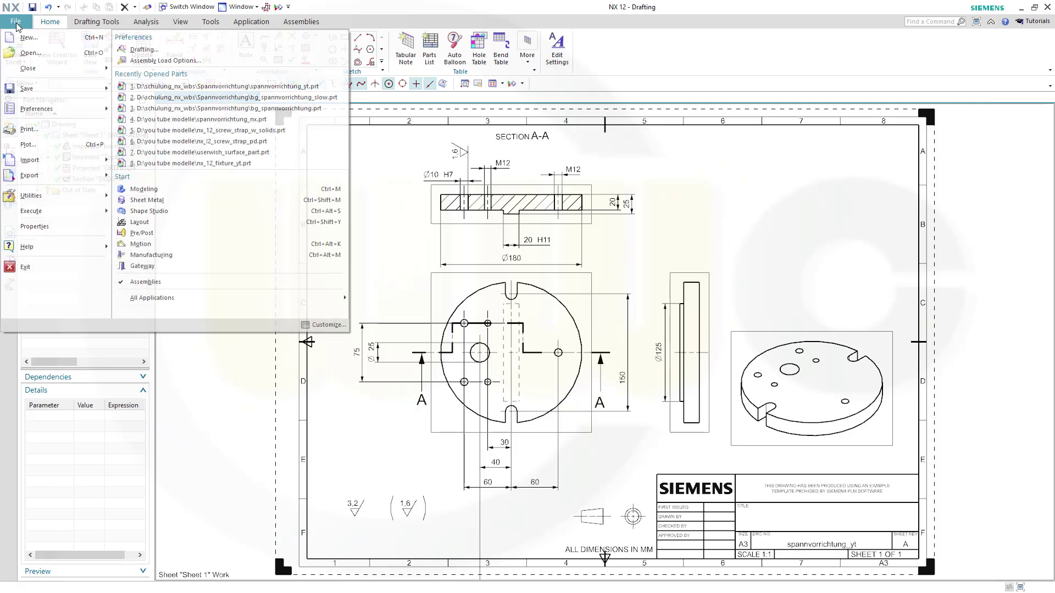
left_click(168, 190)
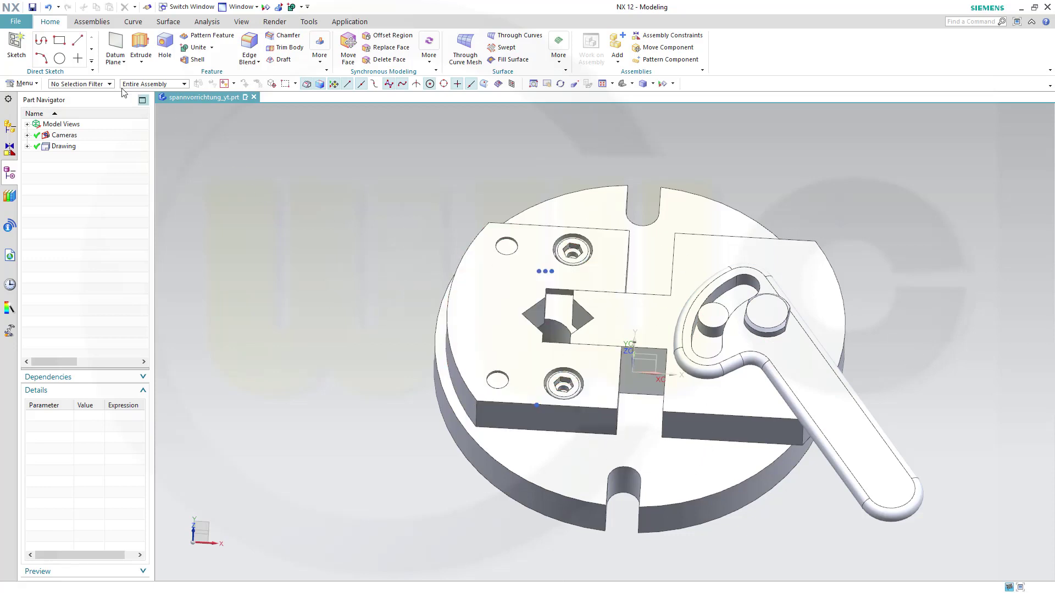
left_click(17, 22)
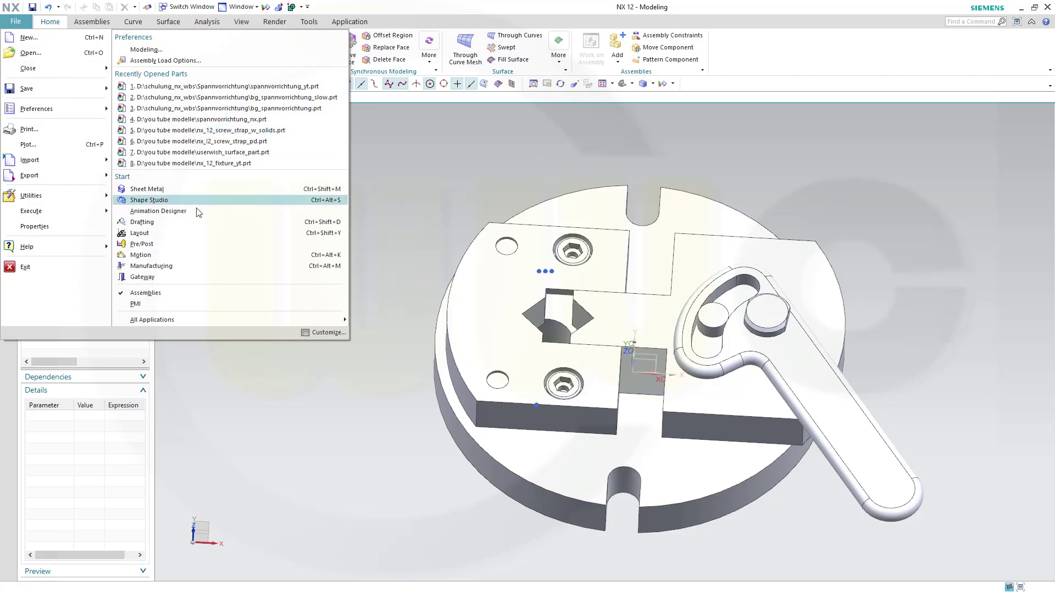
left_click(142, 222)
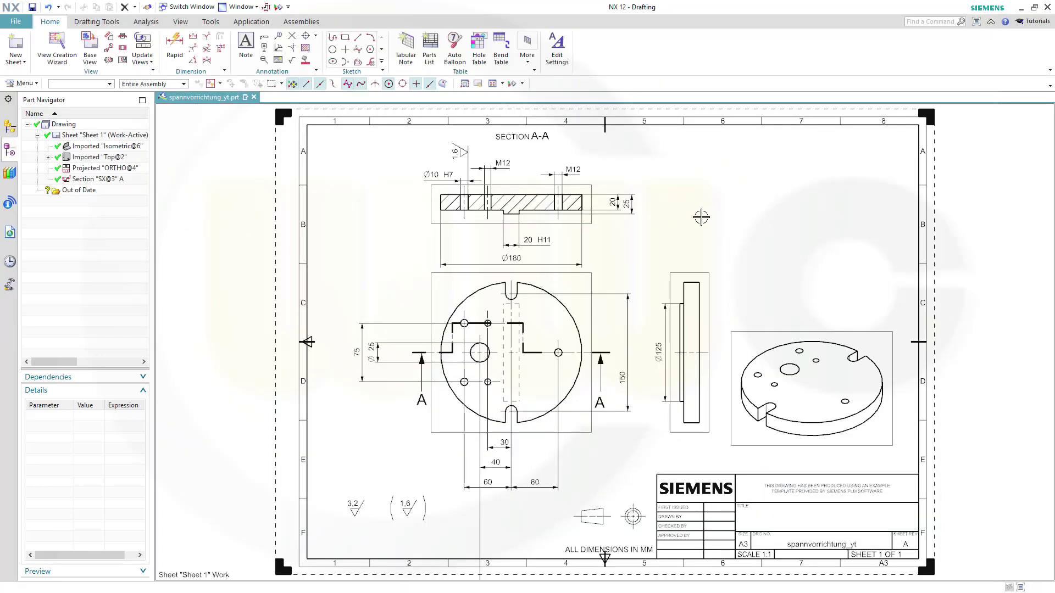
left_click(791, 368)
Add a new A3 Sheet 2 without filling in the title block
left_click(19, 52)
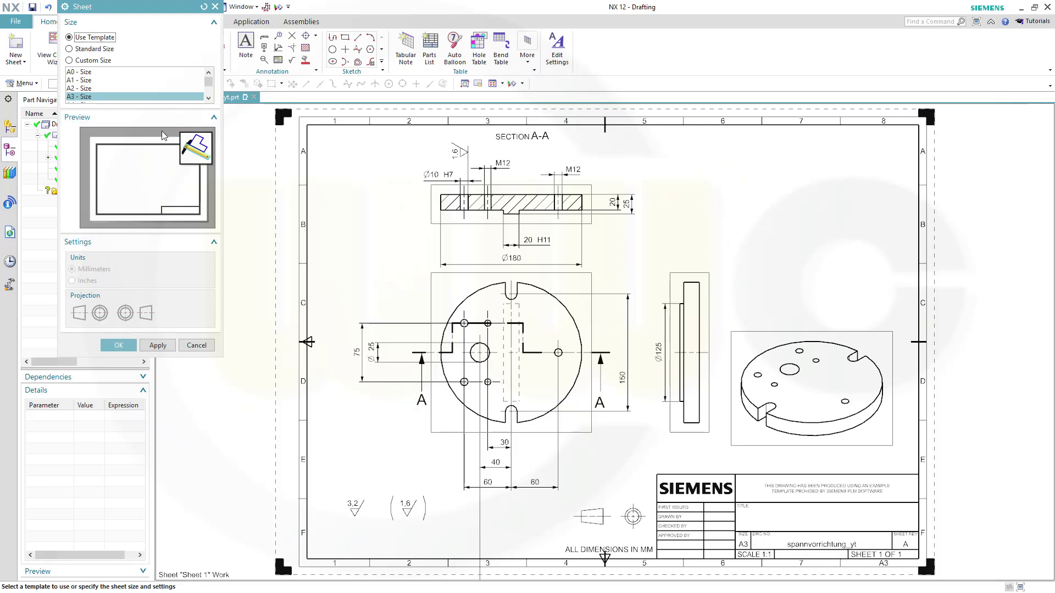
left_click(119, 345)
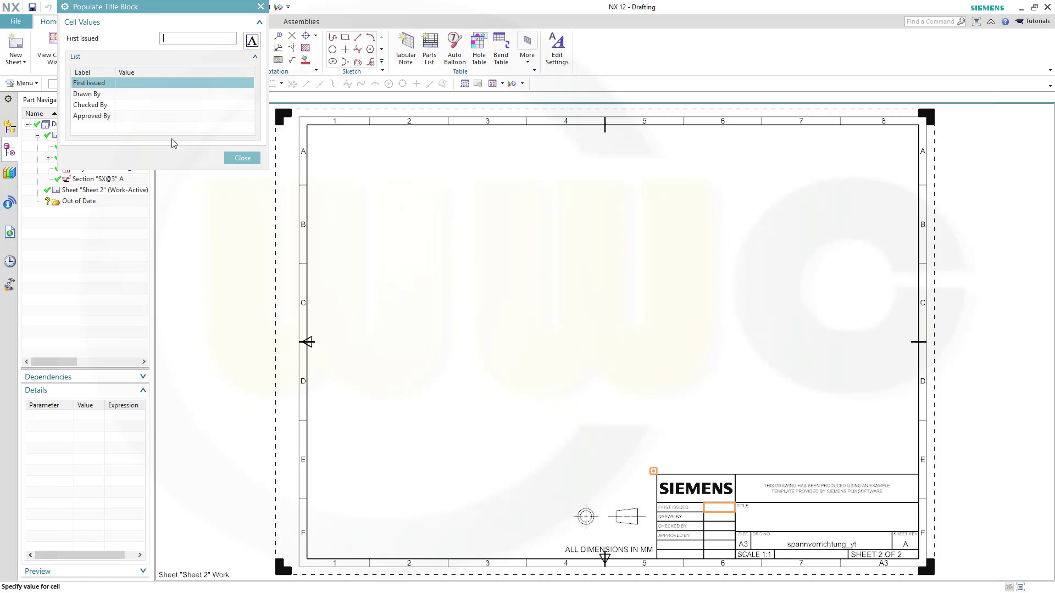
left_click(248, 159)
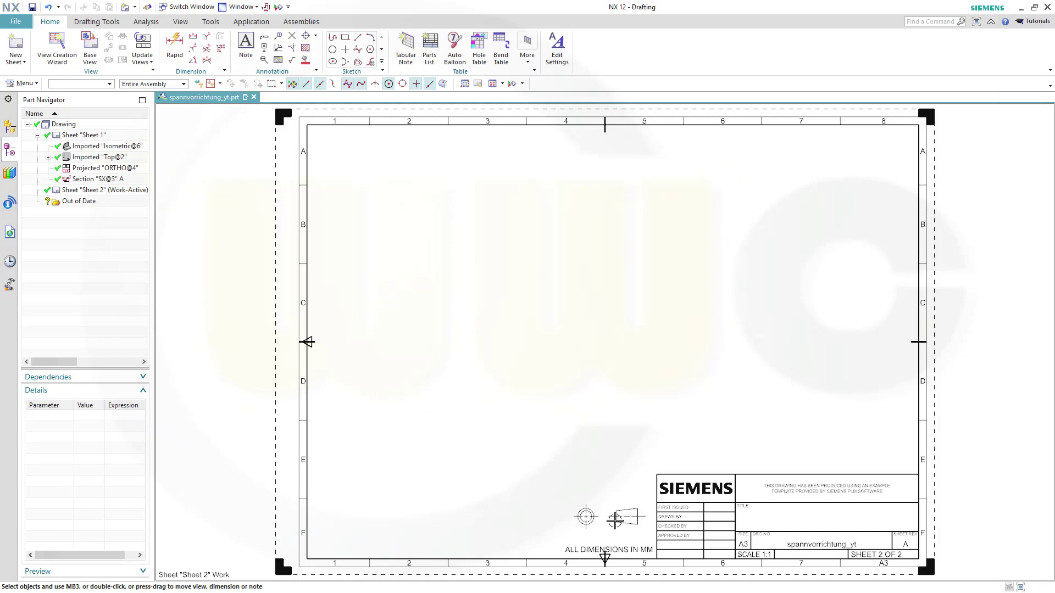
Edit Sheet 2 to use first-angle projection
right_click(78, 137)
right_click(64, 192)
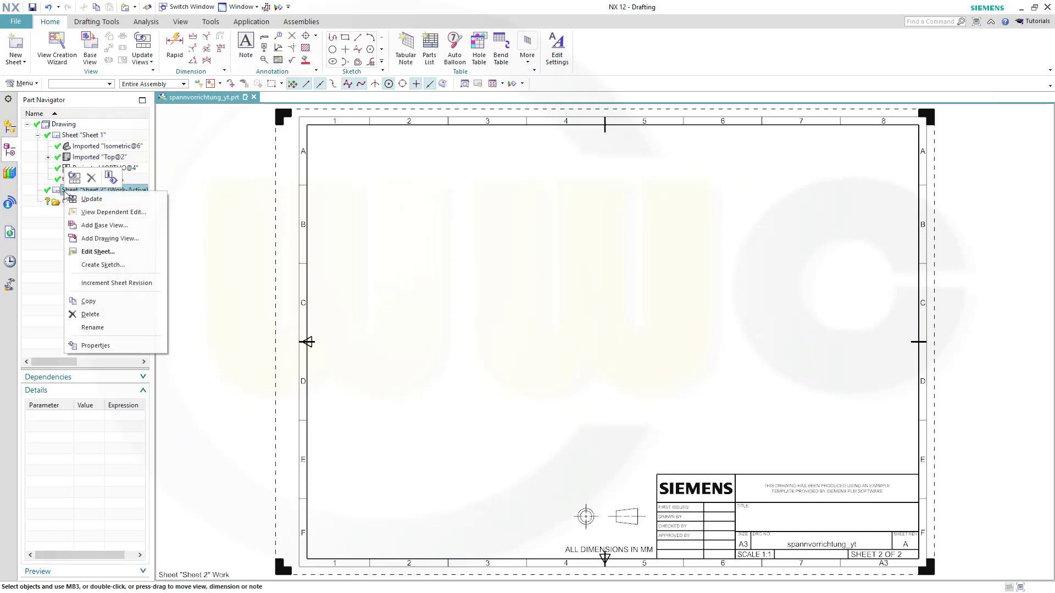
left_click(106, 254)
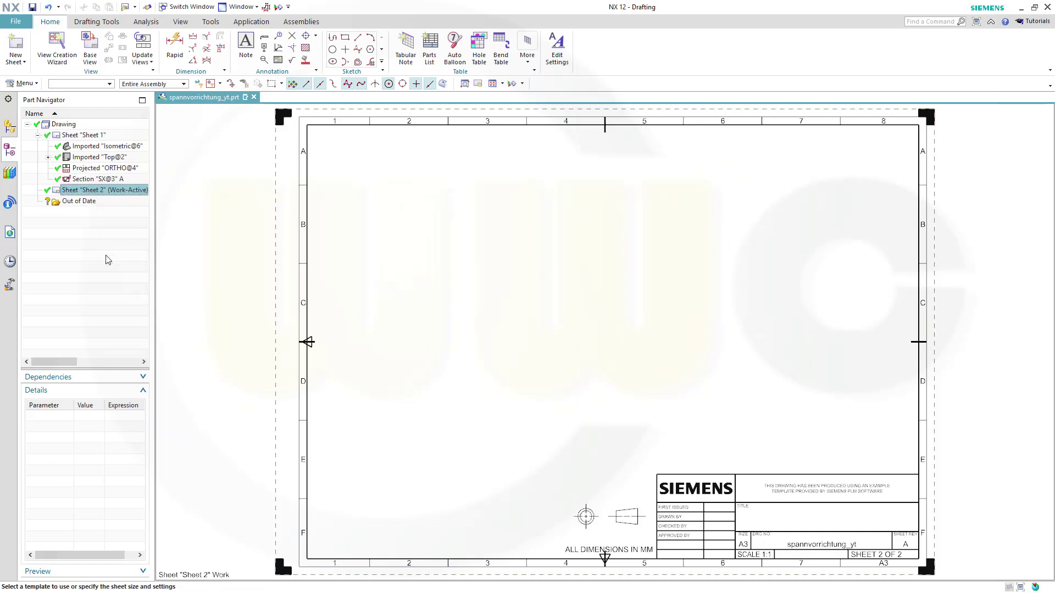
left_click(80, 290)
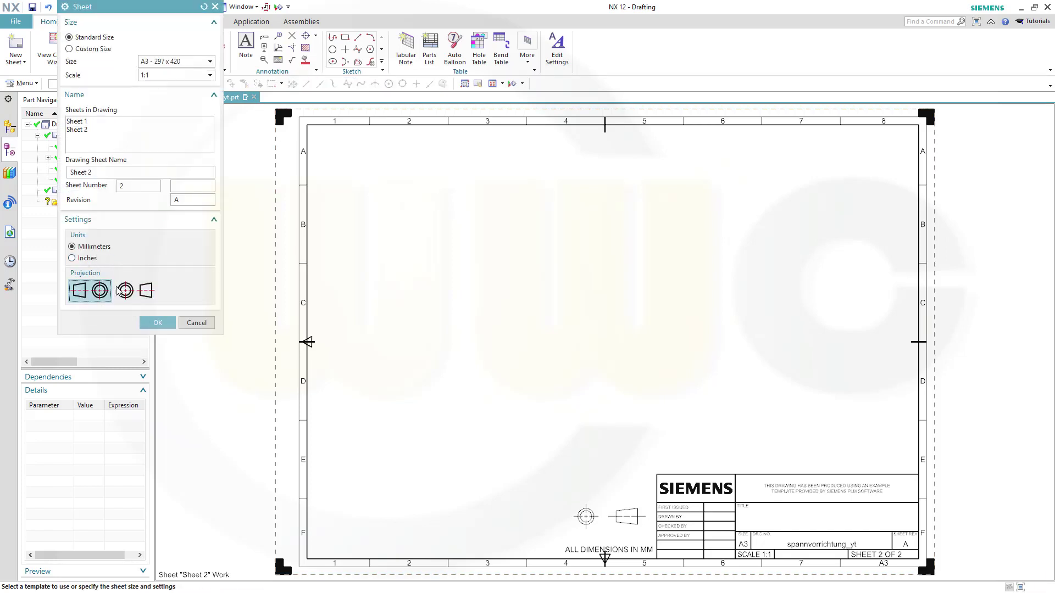
left_click(158, 323)
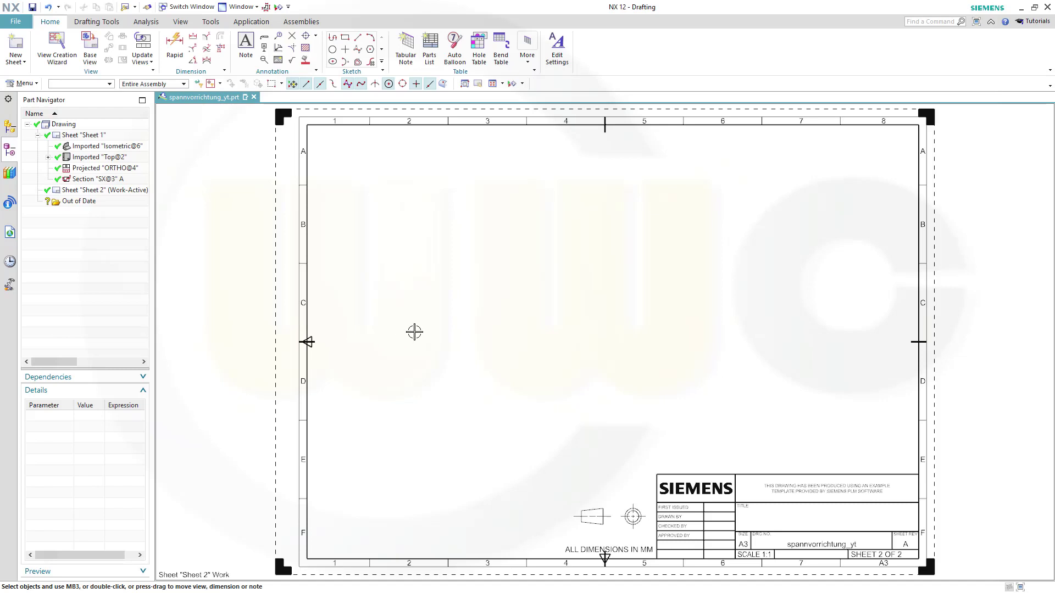
Place a 1:2 top view of Grundplatte_catpart.prt near the sheet centre
left_click(90, 47)
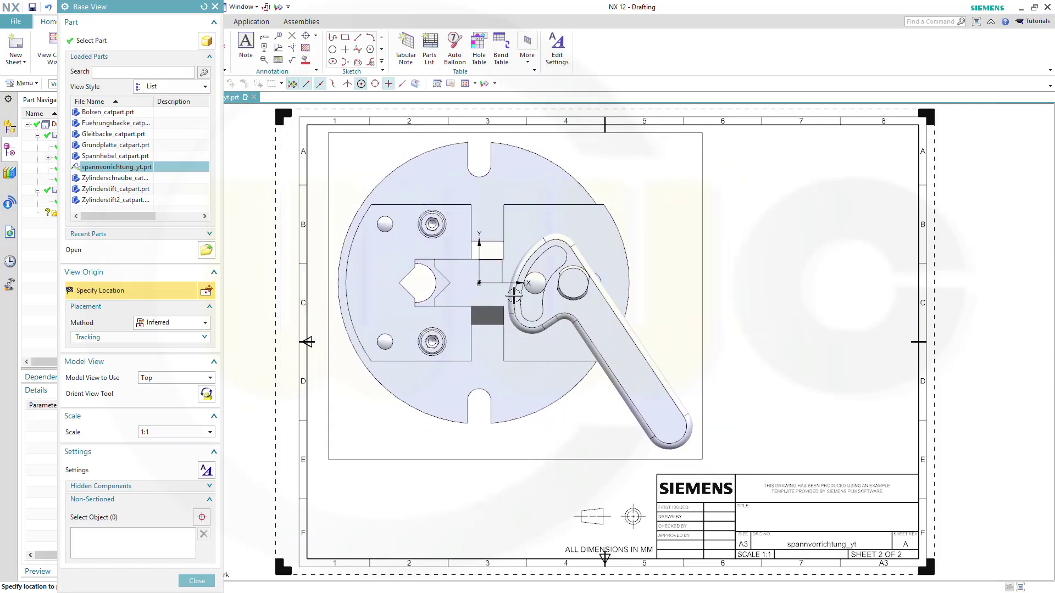
left_click(115, 145)
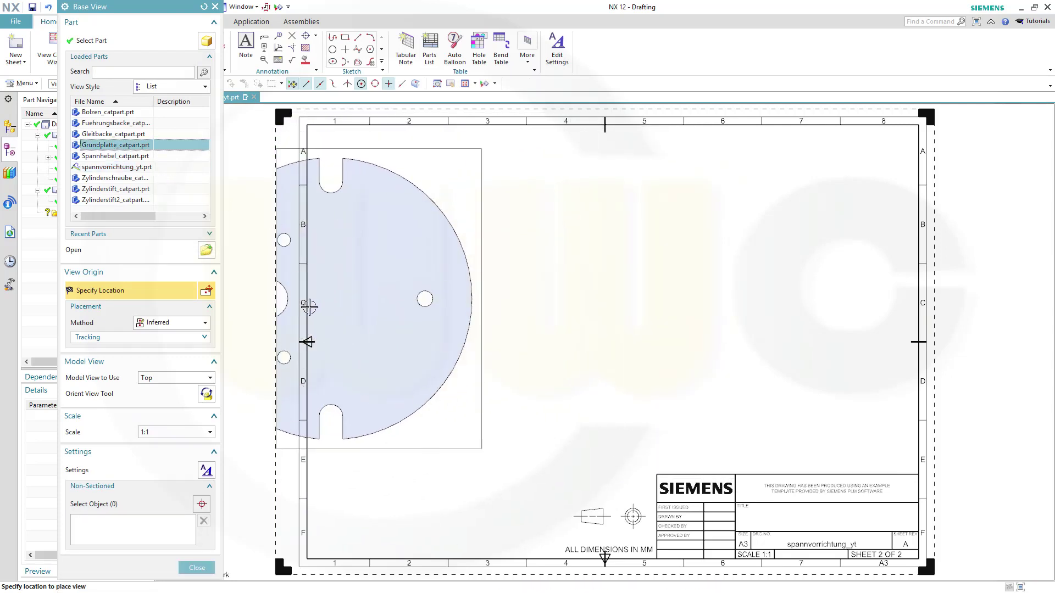
left_click(211, 432)
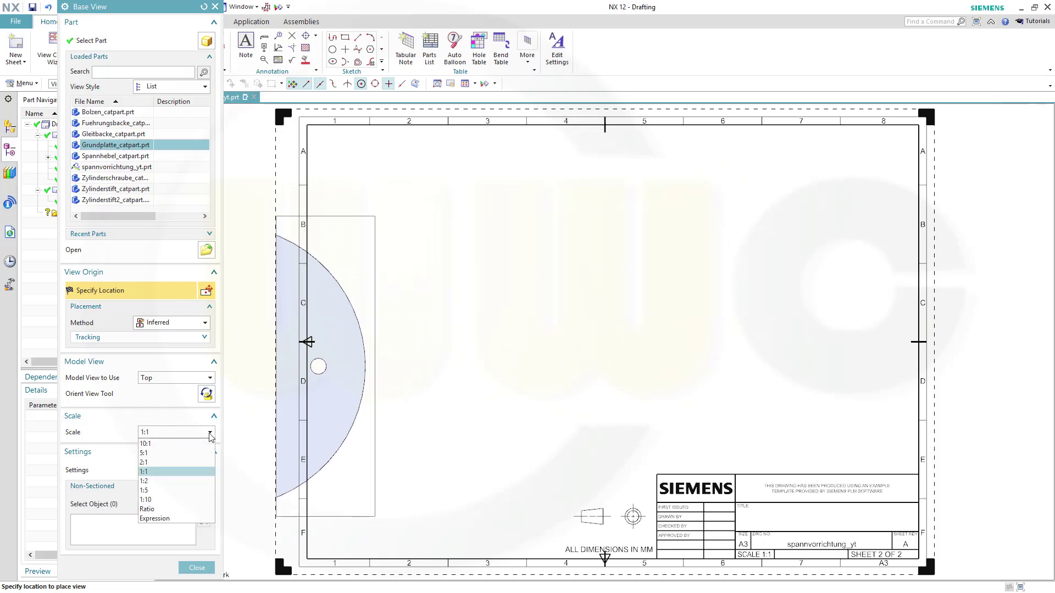
left_click(184, 487)
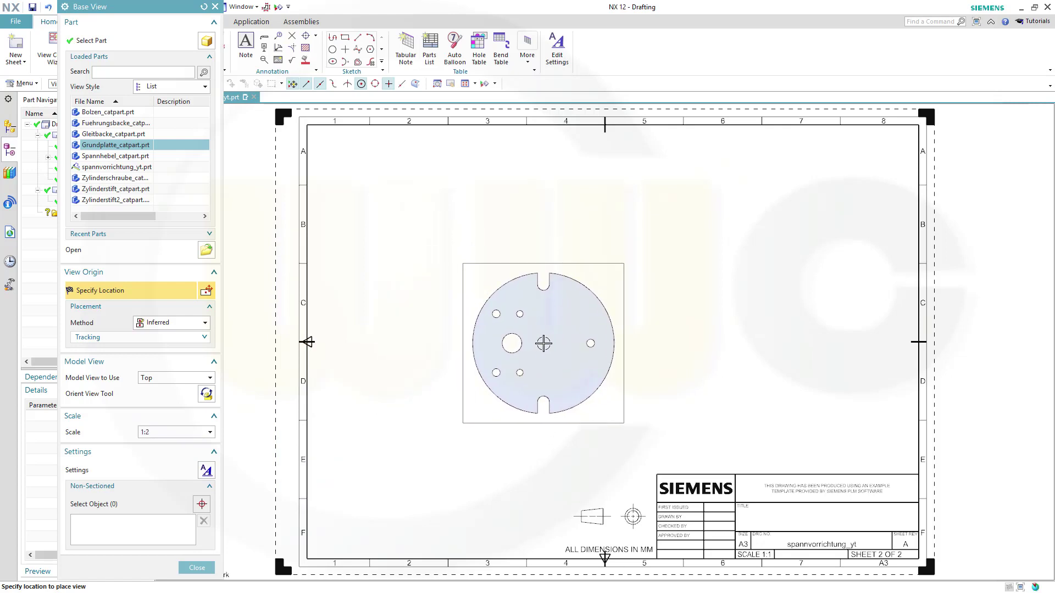
left_click(543, 344)
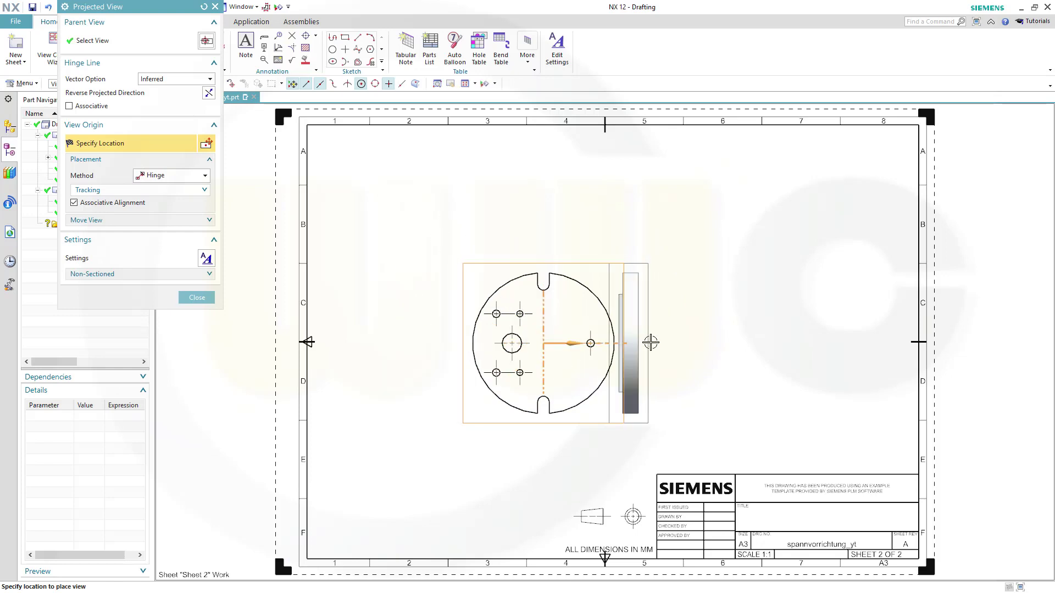
Add a projected side view right of the top view and drag the two views close together
left_click(196, 298)
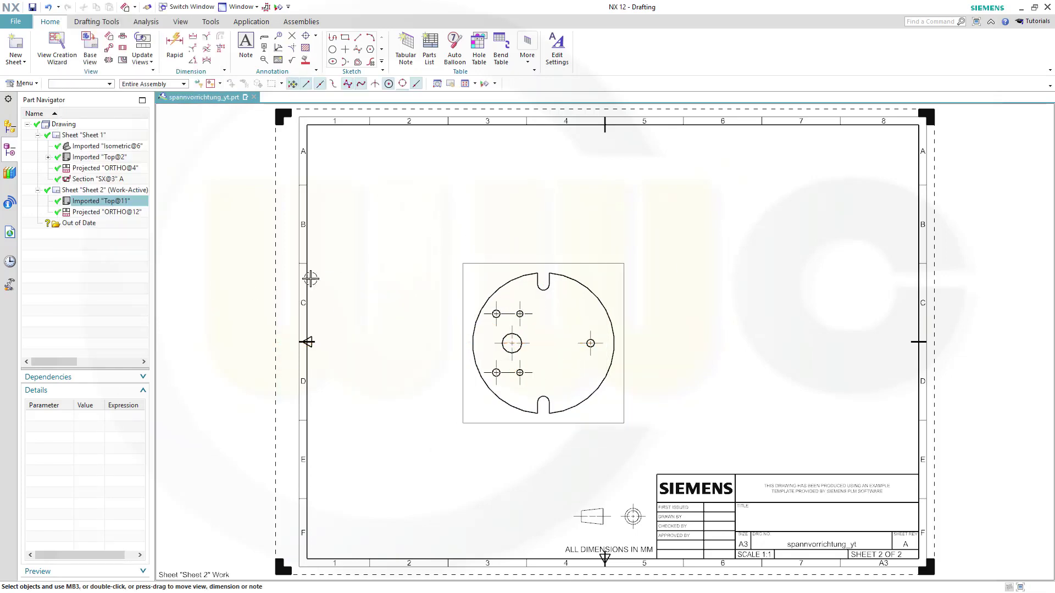
scroll(666, 321, "up", 1)
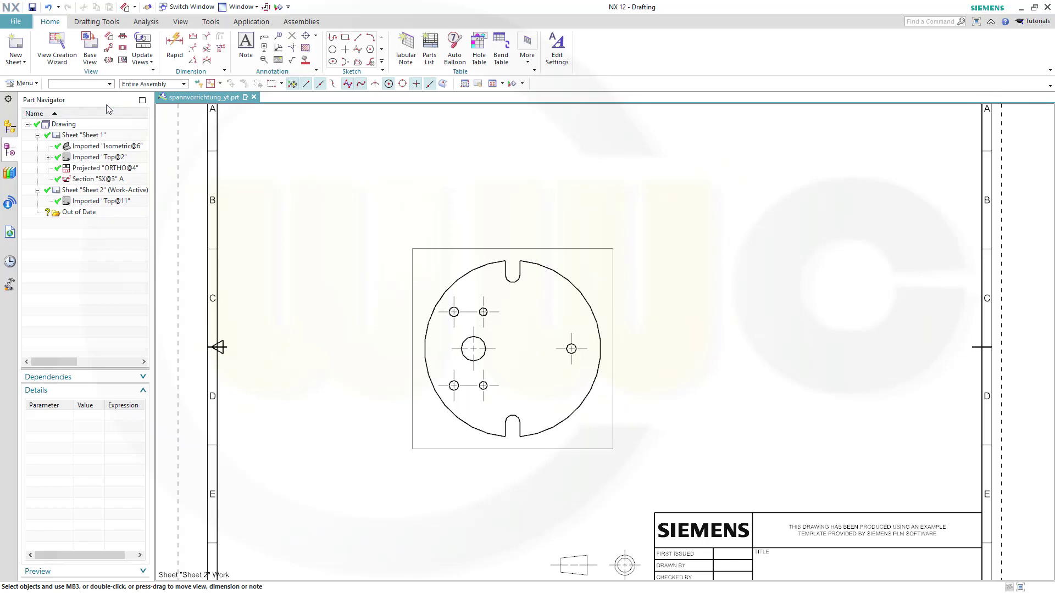
left_click(108, 49)
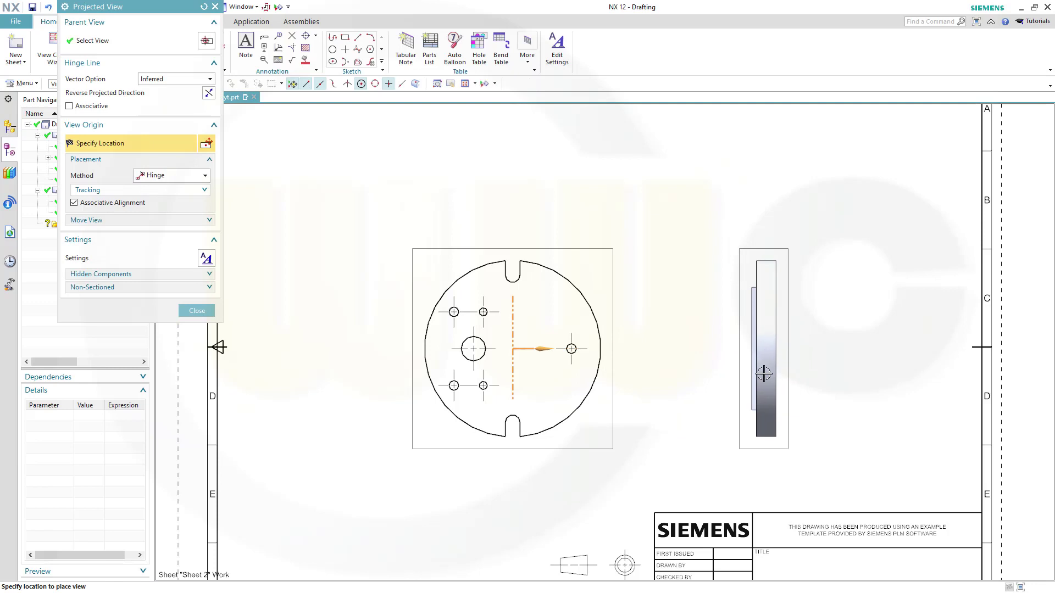
left_click(753, 413)
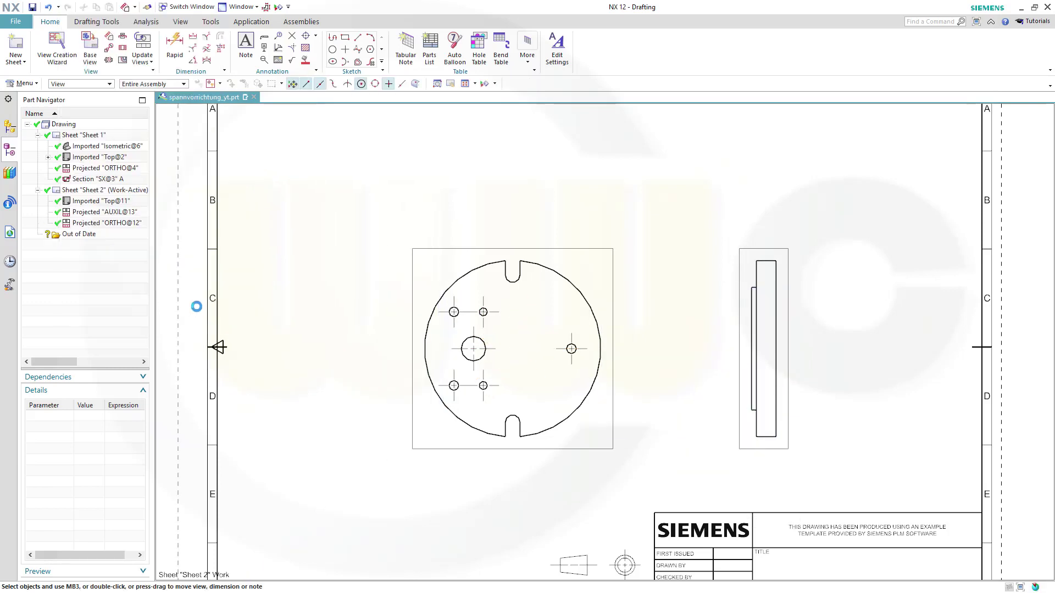
left_click(197, 310)
left_click_drag(568, 243, 521, 249)
left_click_drag(749, 247, 671, 246)
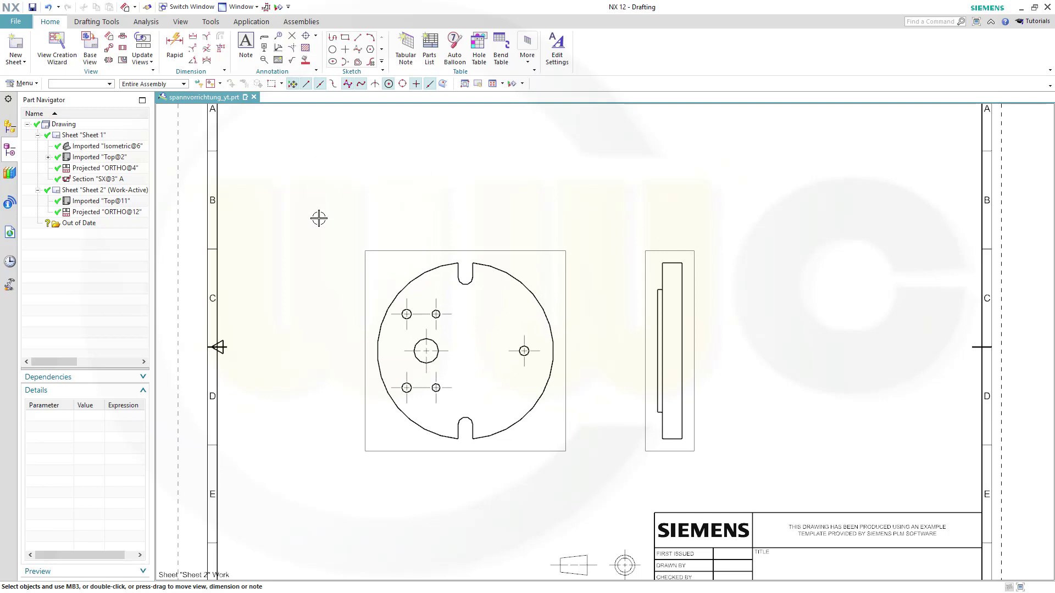
Define a horizontal B–B section line through the midpoint of the plate's left arc edge
left_click(123, 53)
scroll(432, 365, "up", 2)
scroll(432, 364, "up", 1)
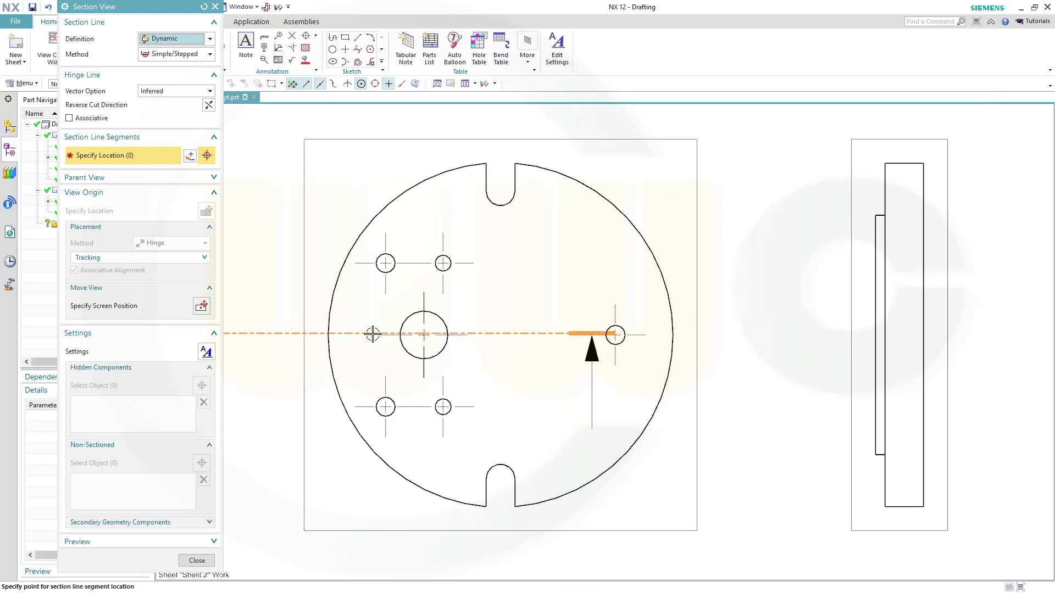
left_click(330, 333)
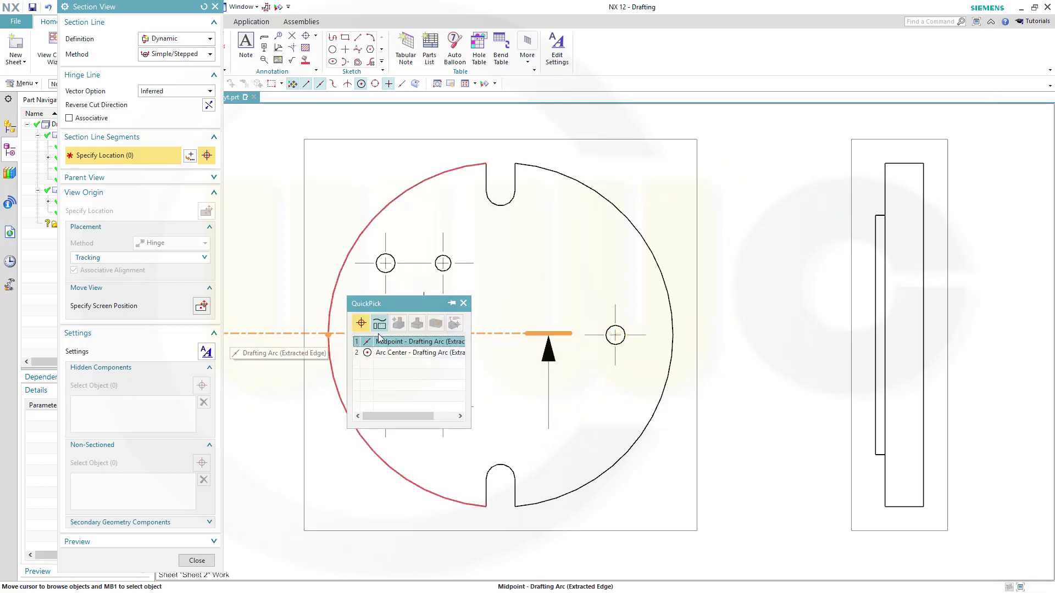
left_click(380, 342)
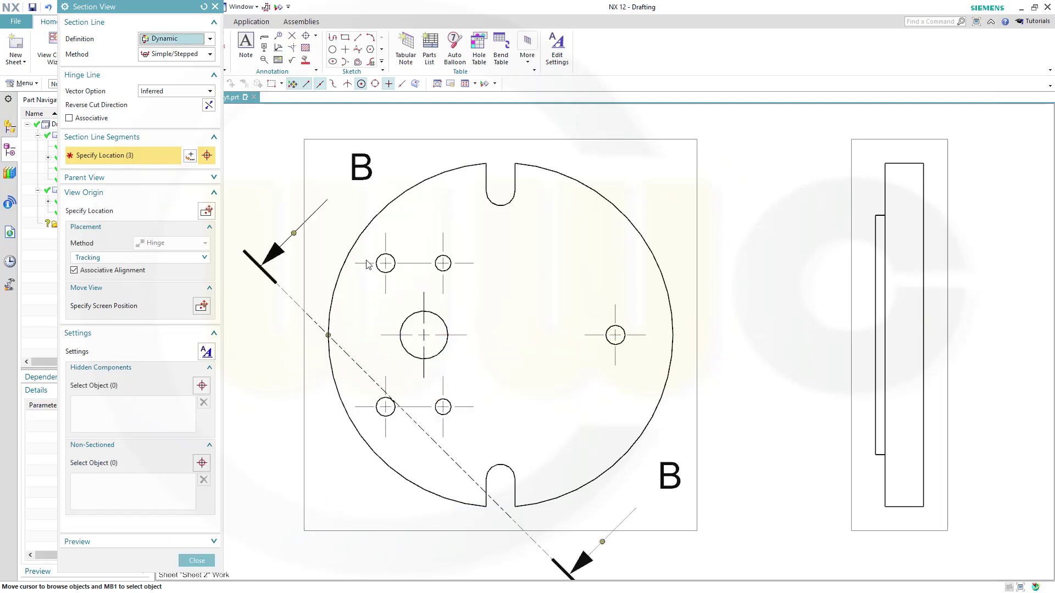
scroll(445, 336, "down", 2)
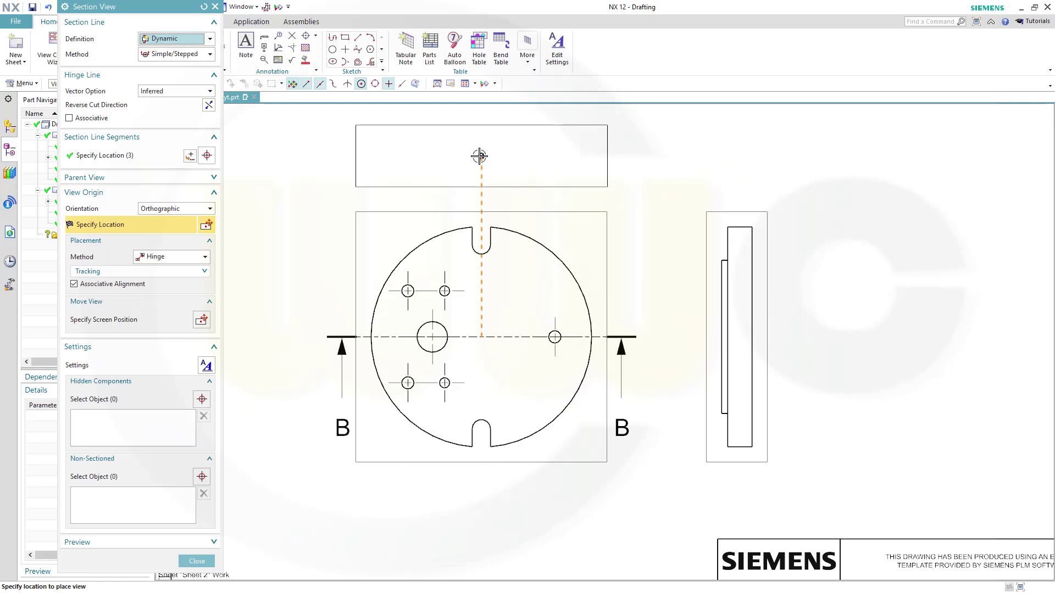
Add section-line segments stepping through the two upper small hole centres
right_click(479, 156)
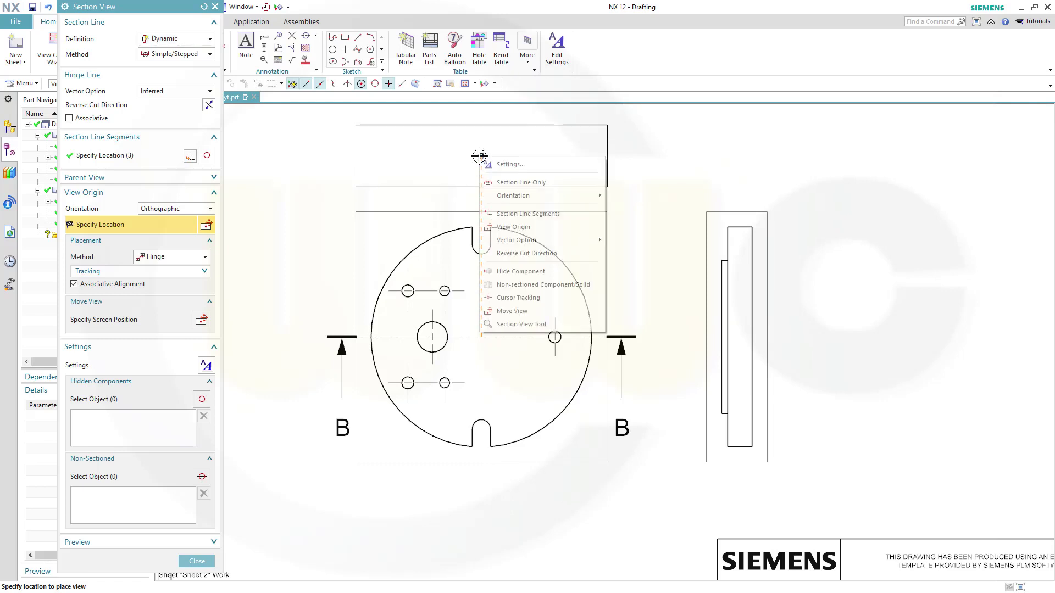
left_click(535, 214)
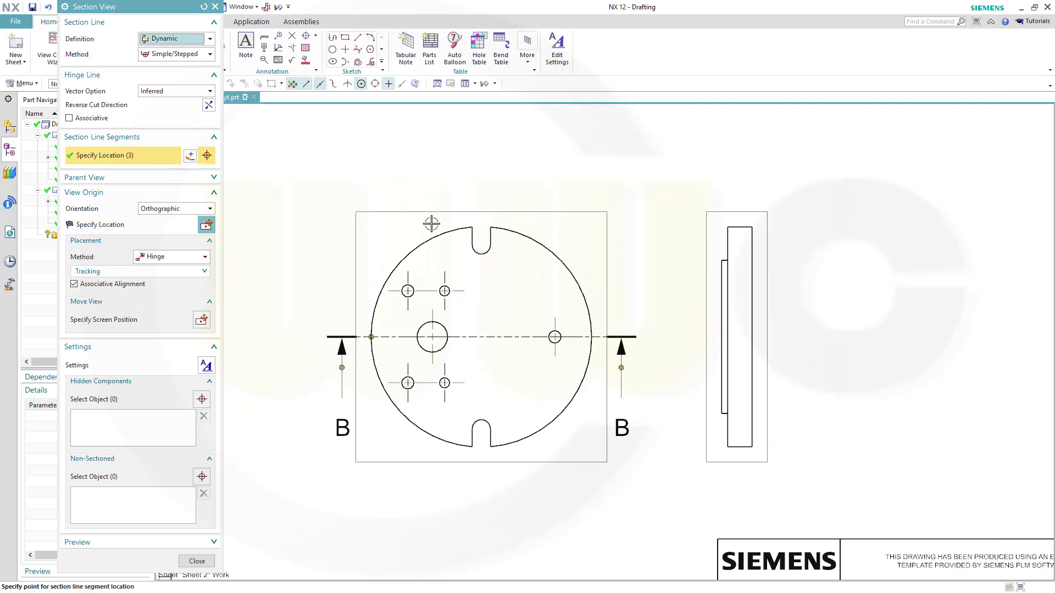
scroll(388, 316, "up", 4)
scroll(395, 308, "up", 3)
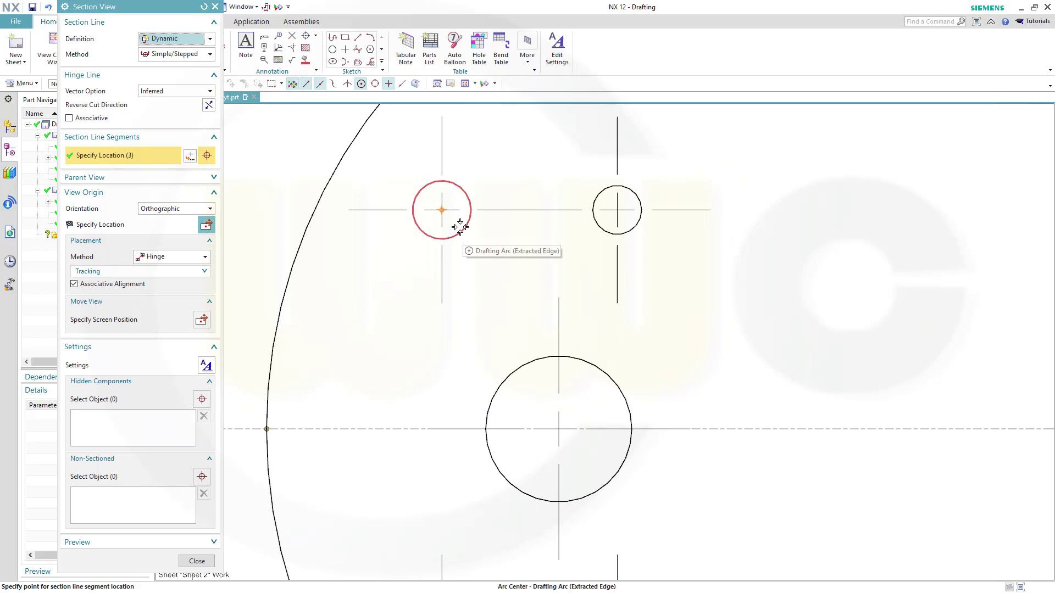
left_click(458, 226)
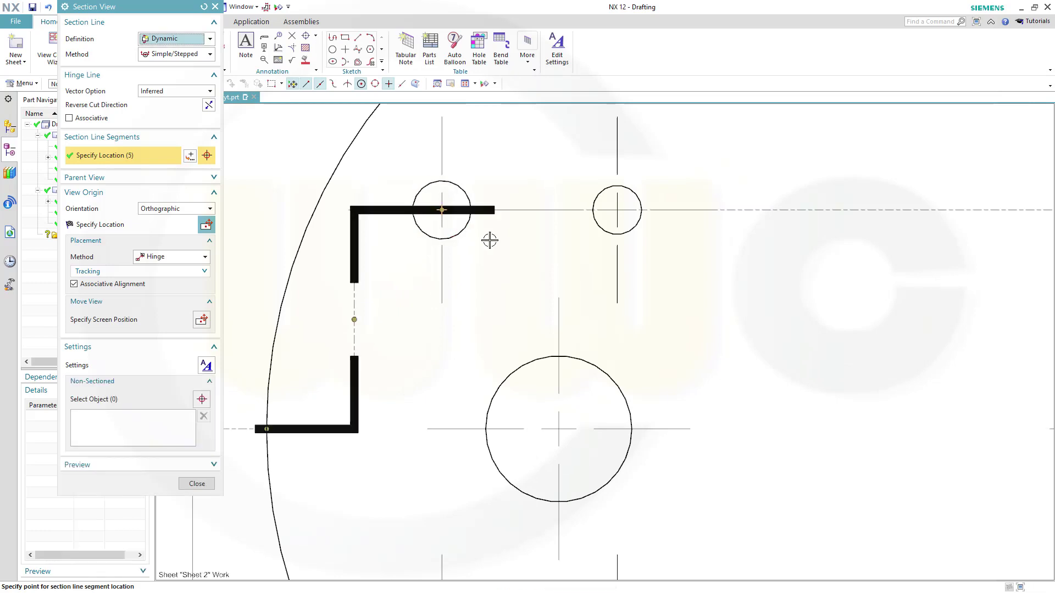
left_click(604, 220)
scroll(627, 228, "down", 2)
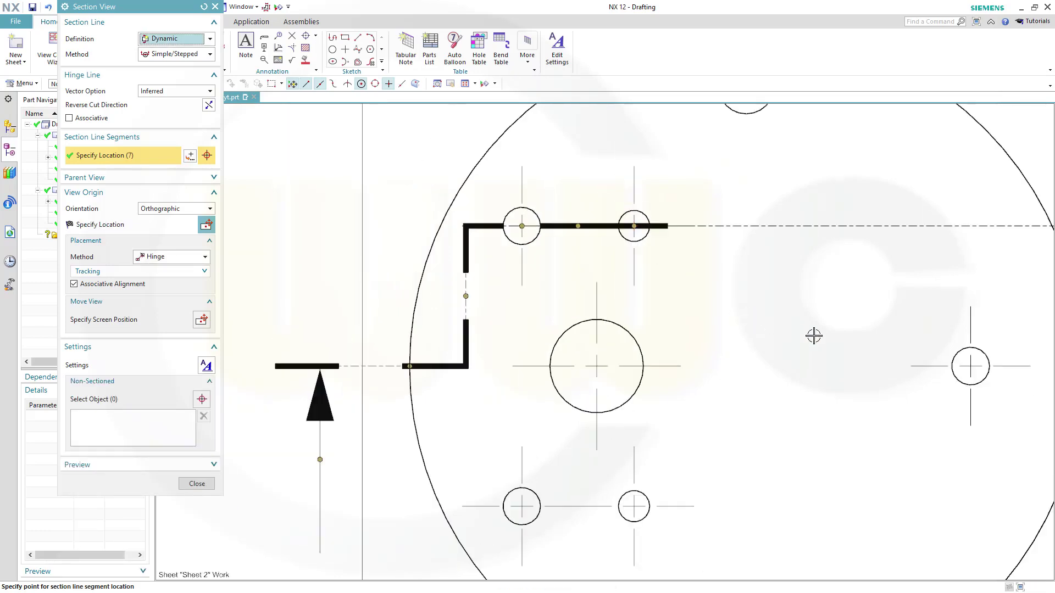
scroll(1033, 352, "up", 2)
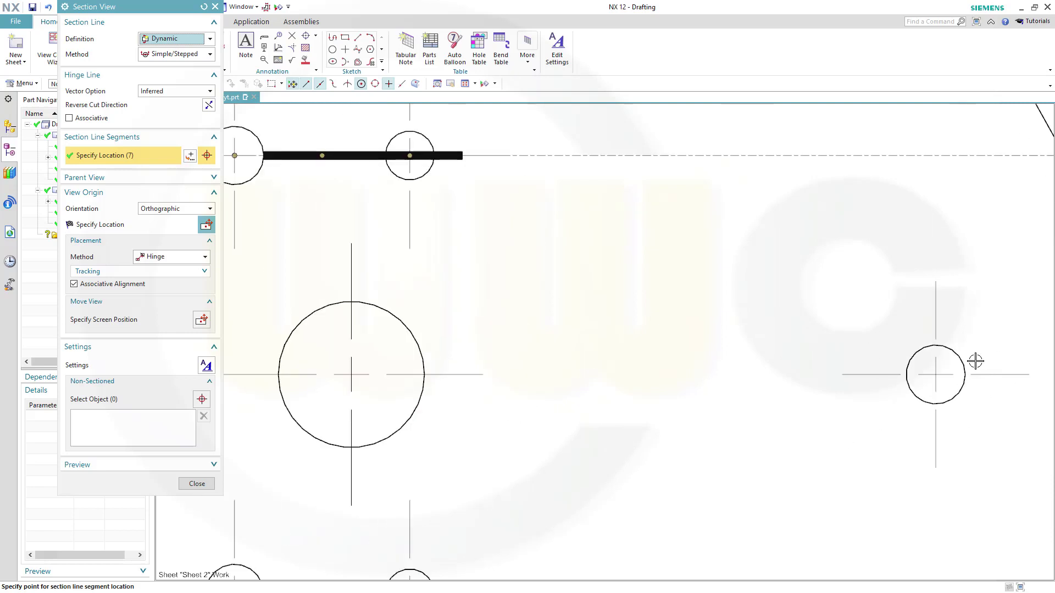
Add a point at the small hole centre and shift the step's right segment leftward
left_click(917, 358)
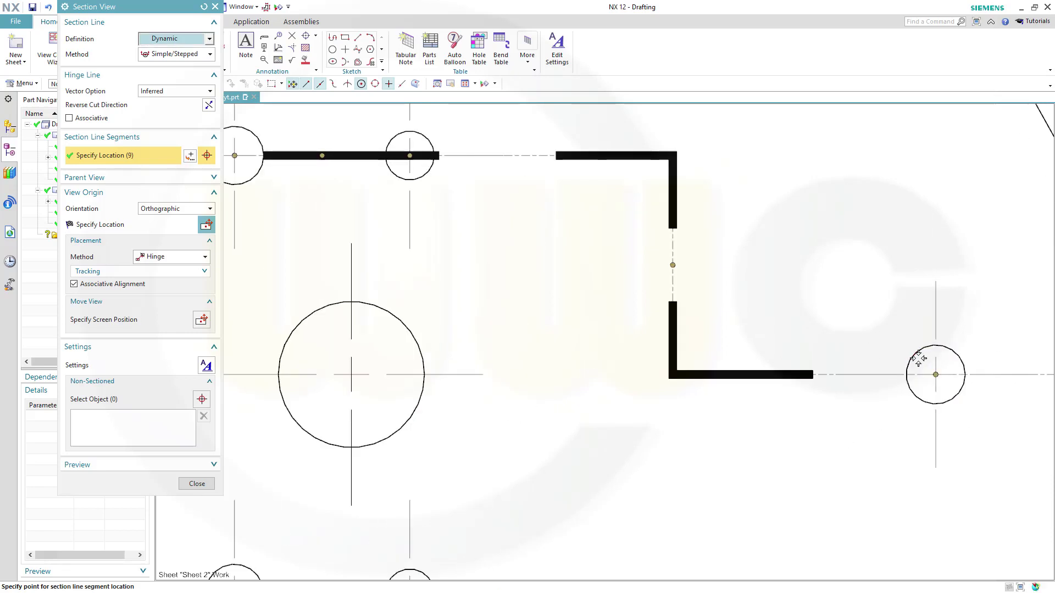
scroll(911, 374, "down", 2)
scroll(852, 417, "down", 3)
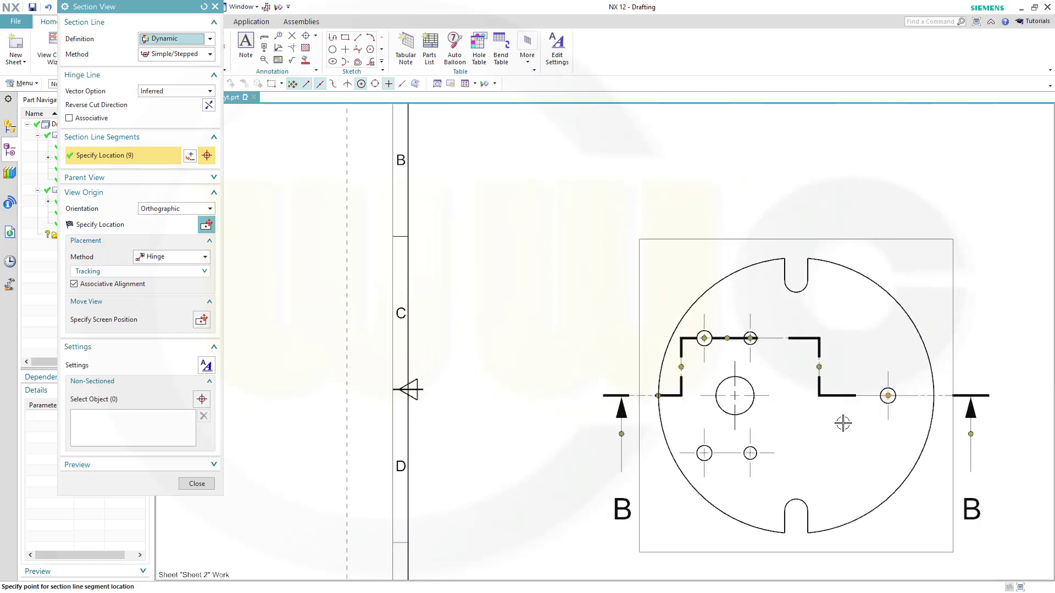
left_click_drag(818, 367, 773, 367)
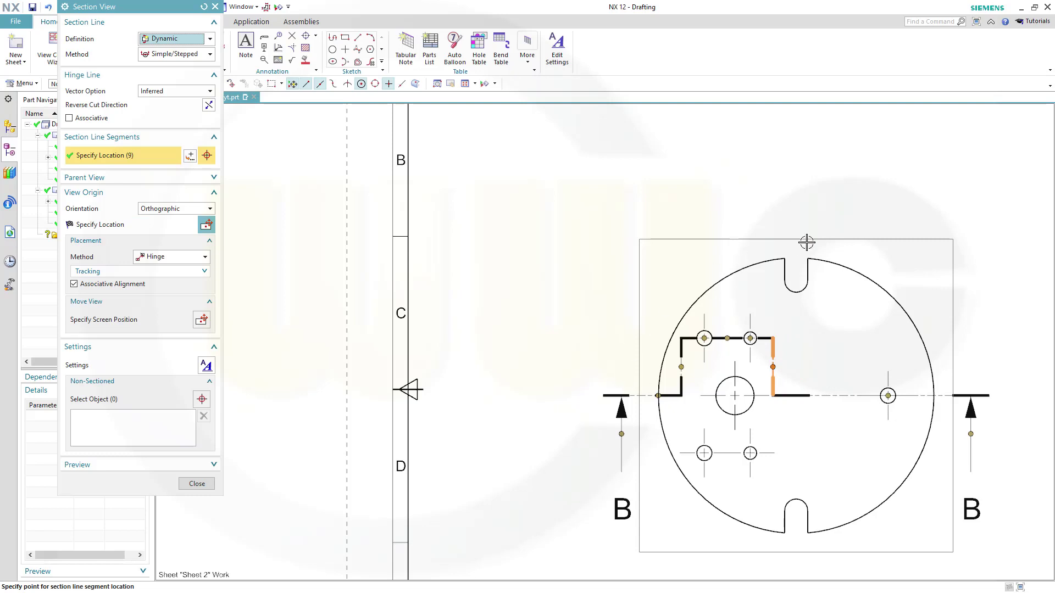
right_click(870, 208)
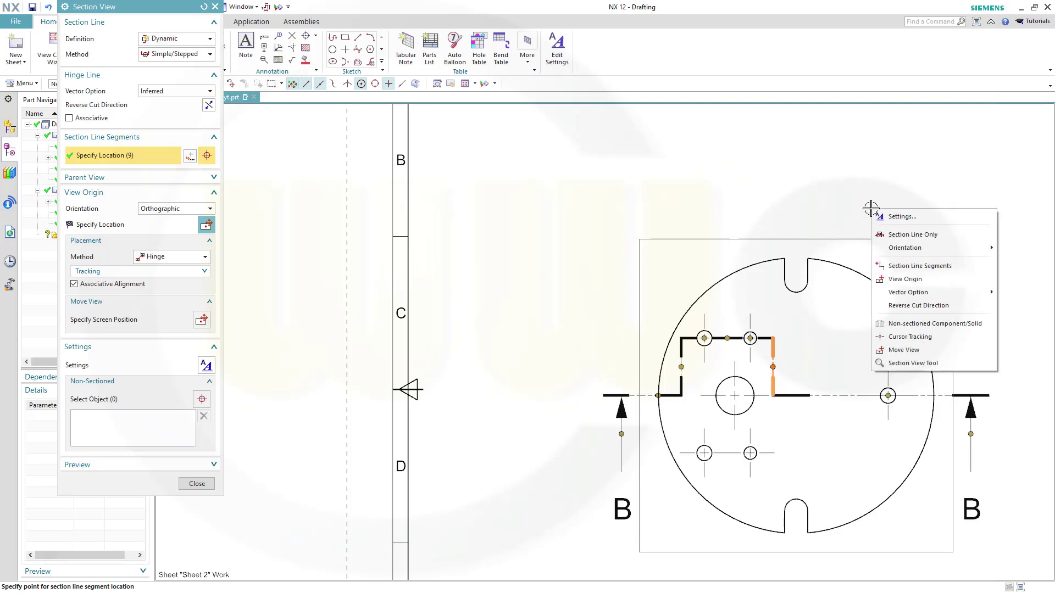
left_click(904, 279)
scroll(793, 186, "down", 3)
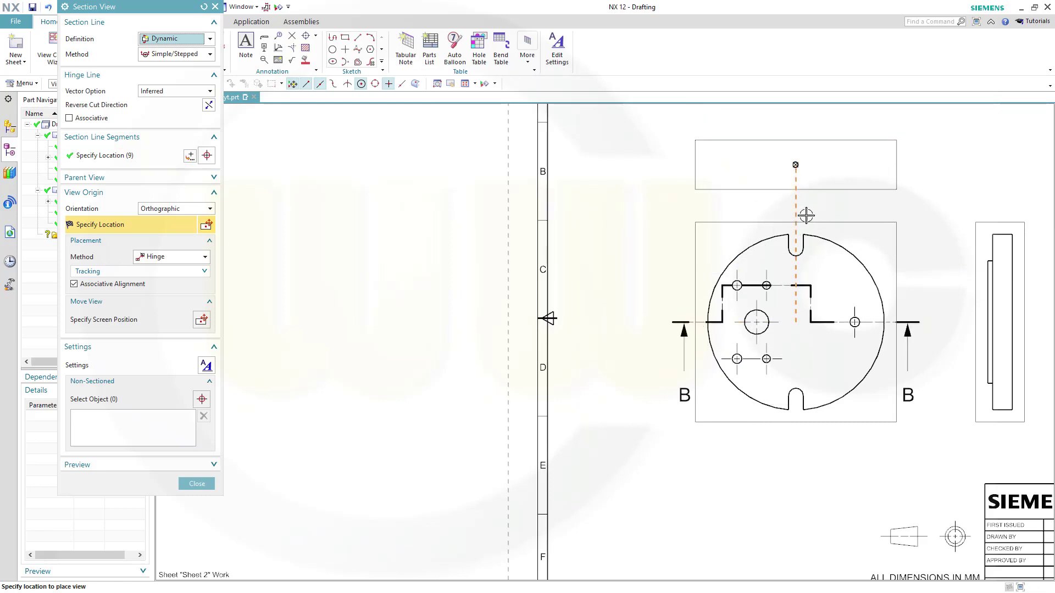
Place section view B-B above the top view with its SECTION B-B label above it
left_click(805, 158)
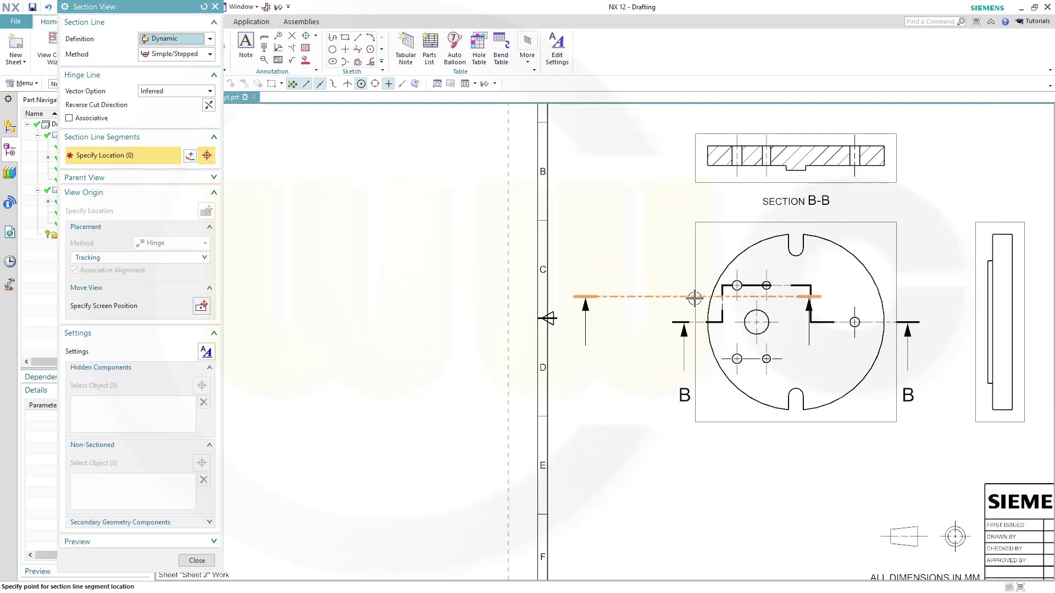
left_click(197, 561)
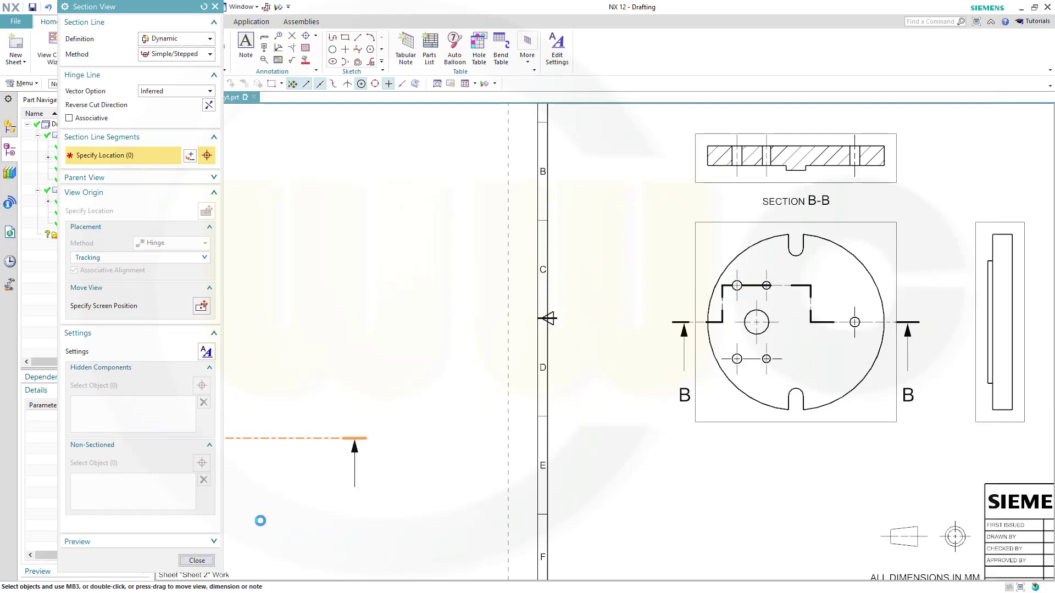
middle_click_drag(724, 215, 717, 300, "shift")
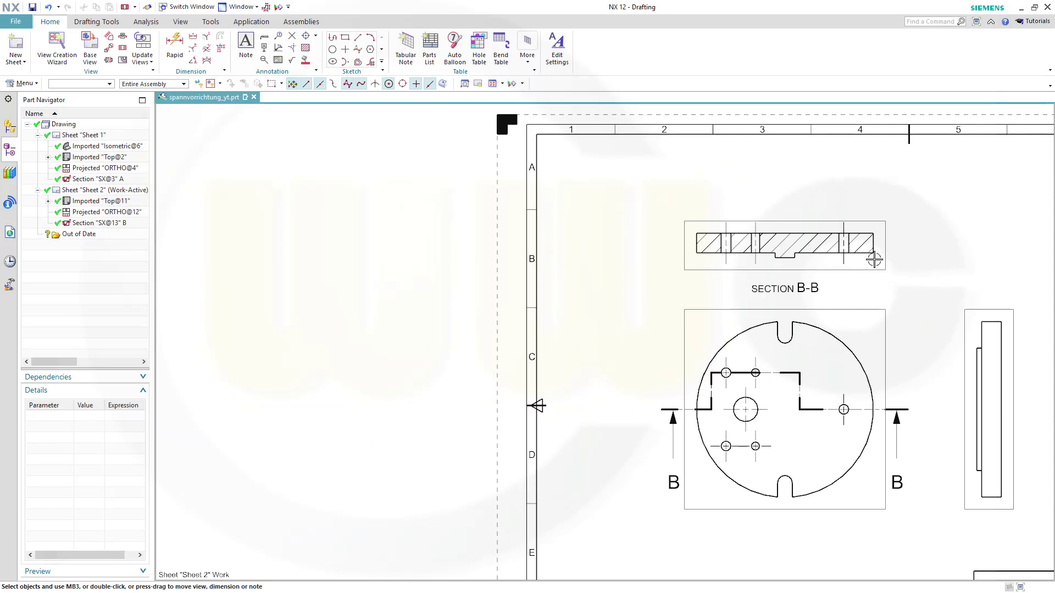
left_click_drag(799, 288, 798, 161)
middle_click_drag(975, 242, 869, 236, "shift")
left_click_drag(719, 219, 725, 207)
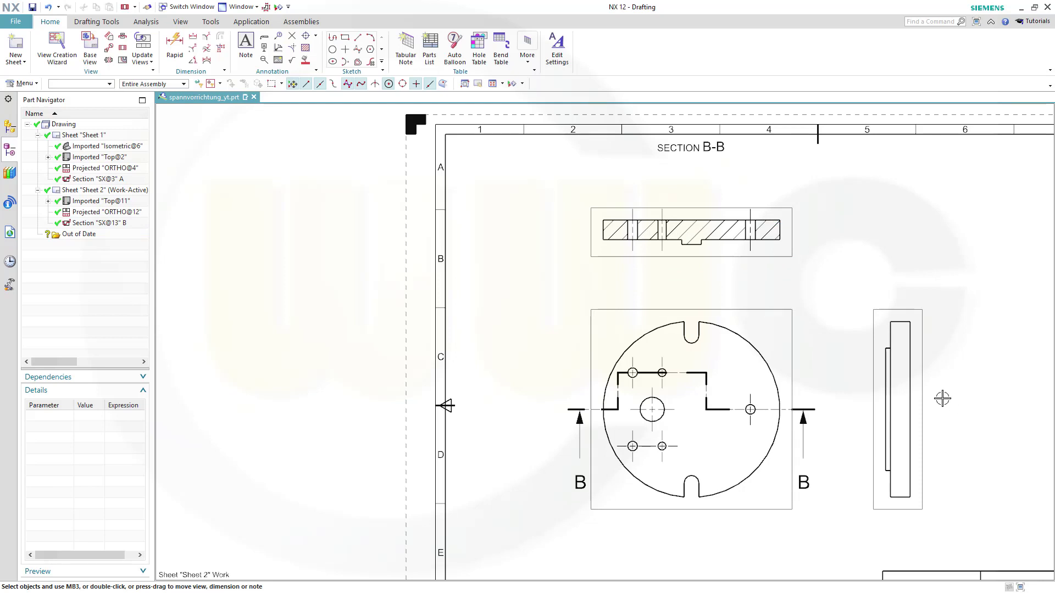
middle_click_drag(972, 384, 950, 357, "shift")
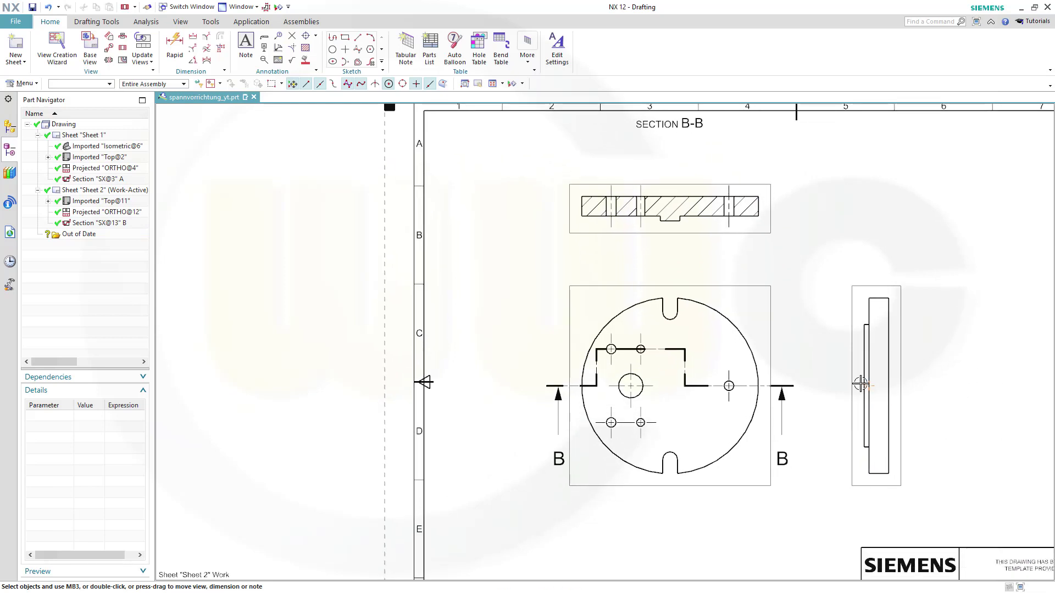
scroll(783, 424, "up", 2)
scroll(882, 414, "up", 2)
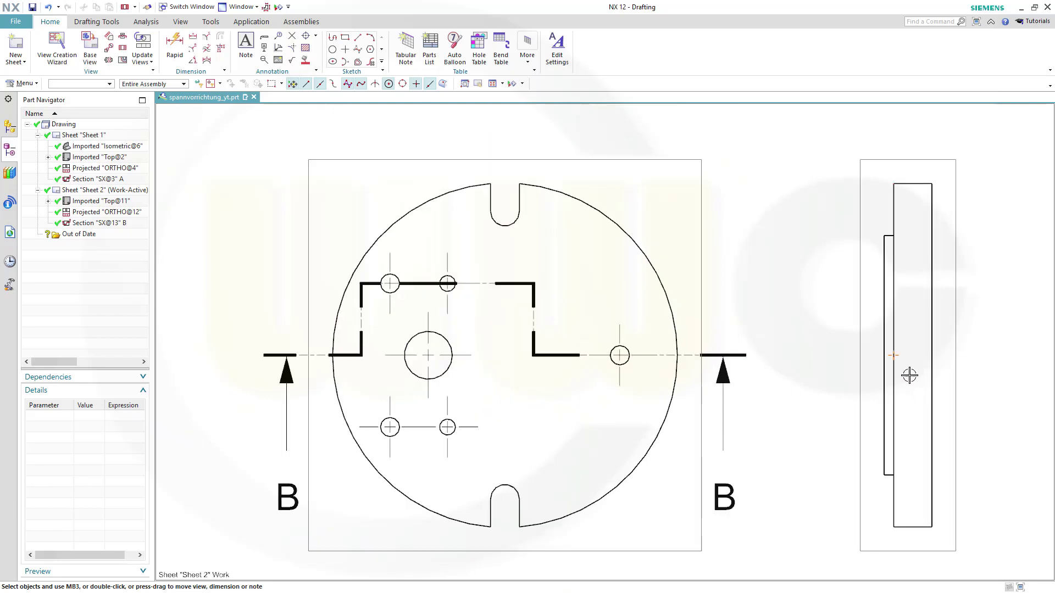
left_click(890, 355)
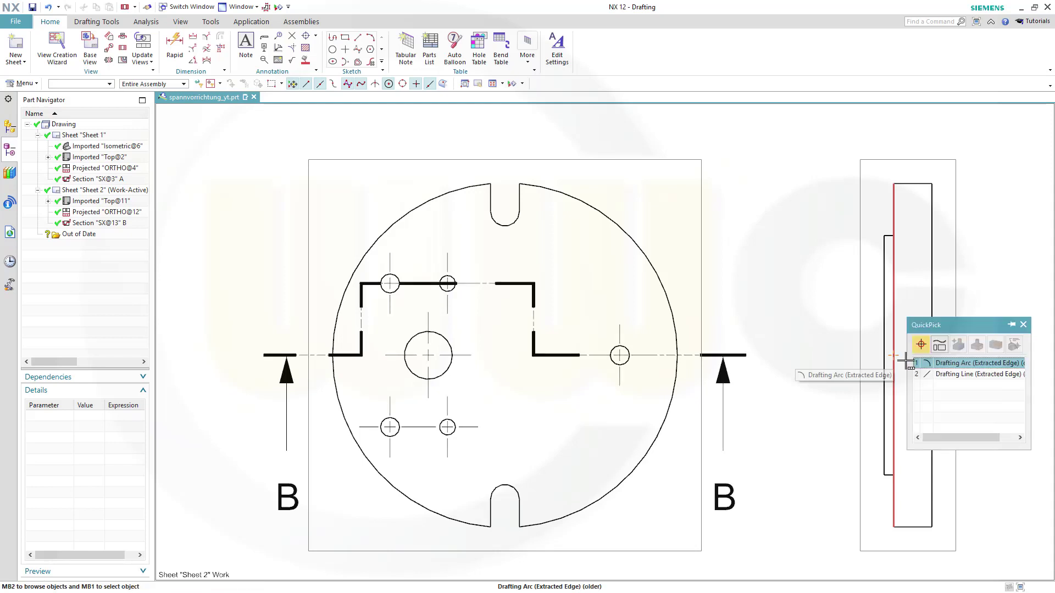
left_click(920, 374)
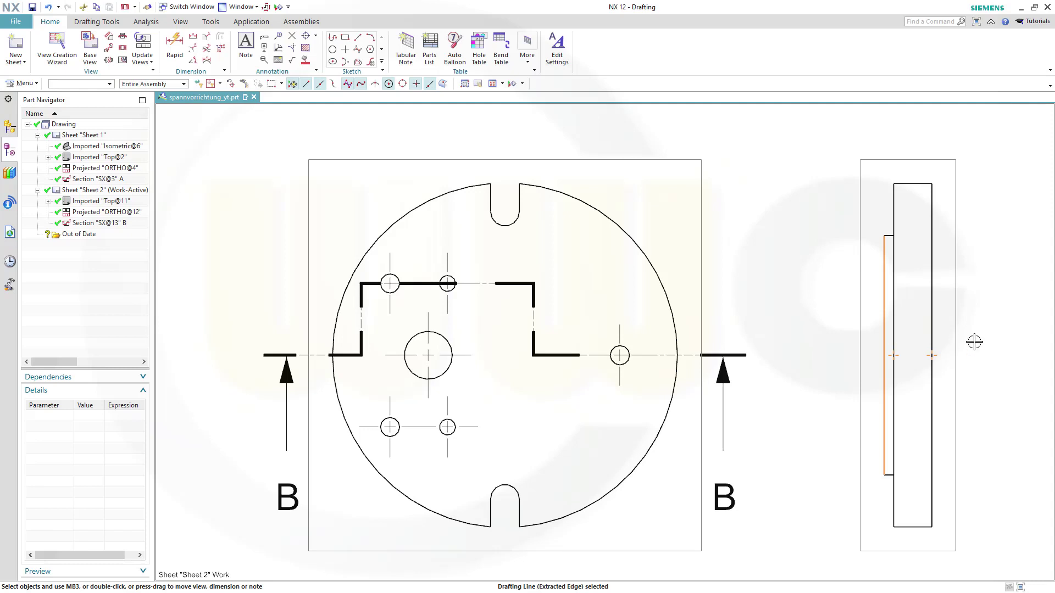
left_click(919, 374)
scroll(900, 373, "up", 3)
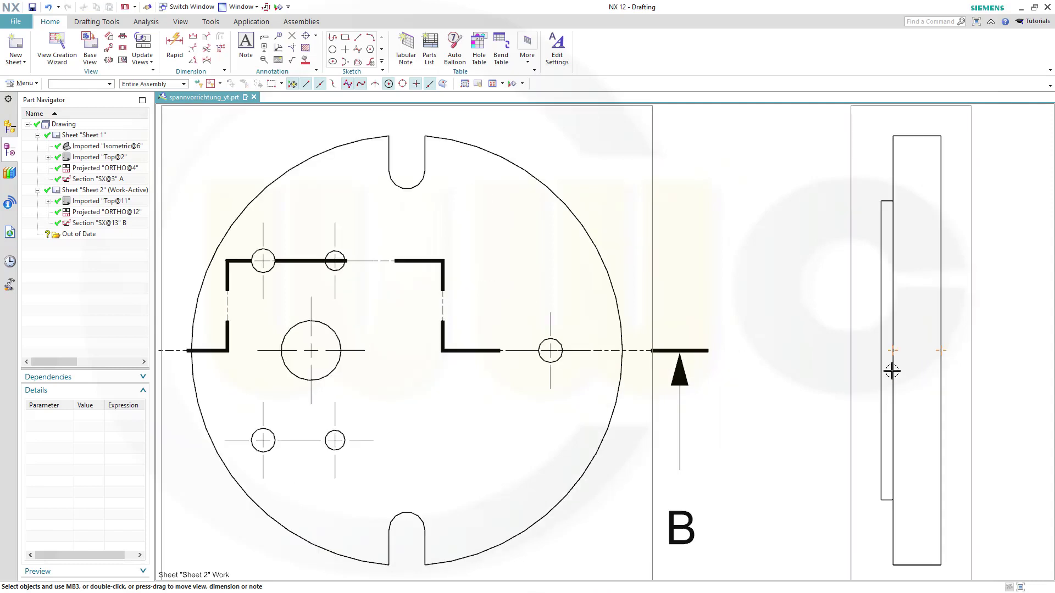
scroll(895, 352, "down", 3)
scroll(890, 362, "down", 1)
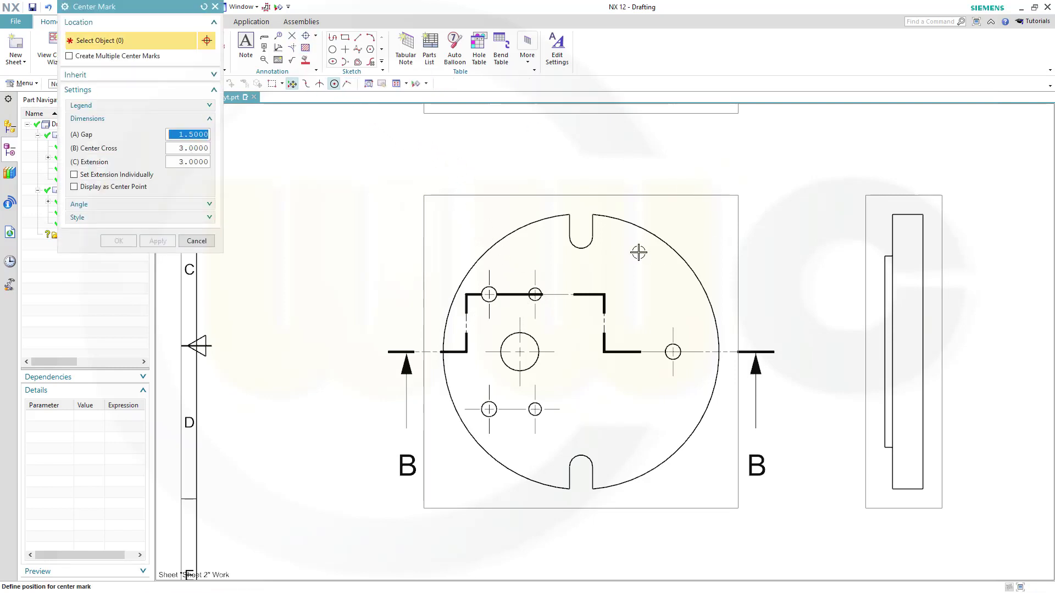
Add a centre mark on the top notch arc with extension 5
scroll(618, 247, "up", 1)
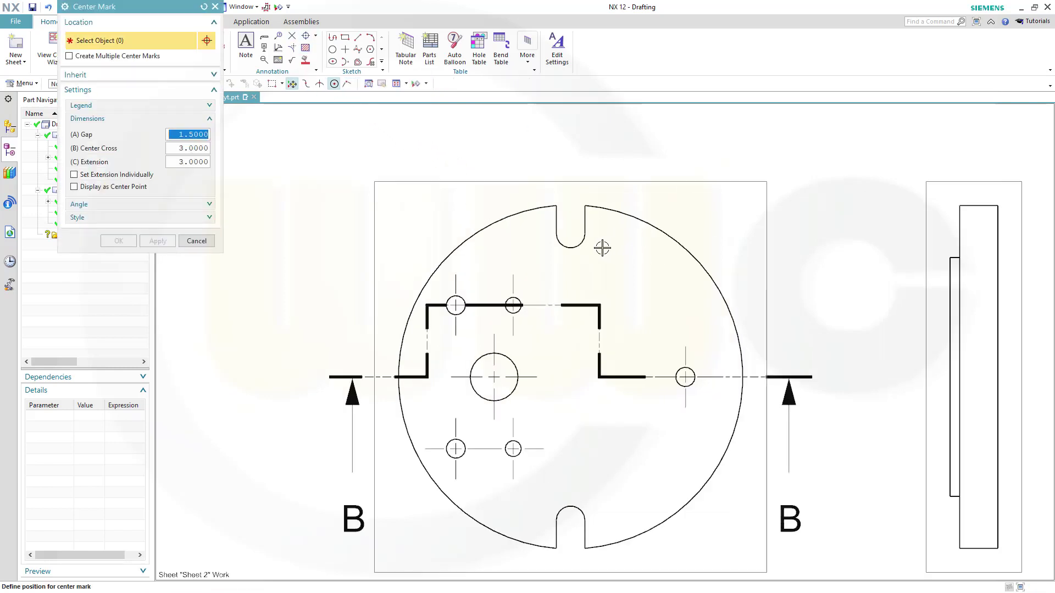
left_click(575, 237)
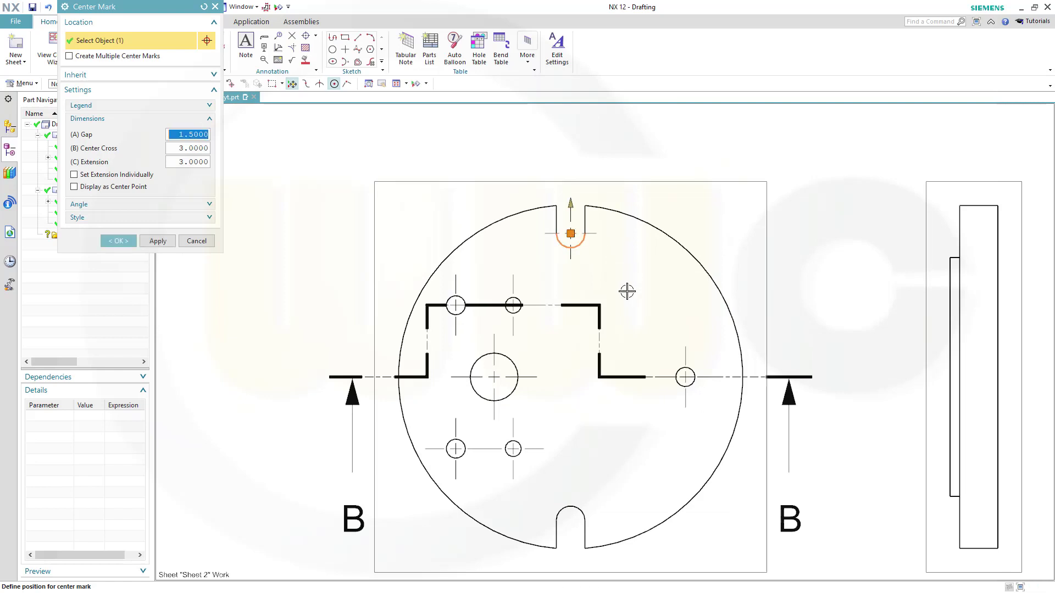
left_click(74, 175)
left_click(74, 175)
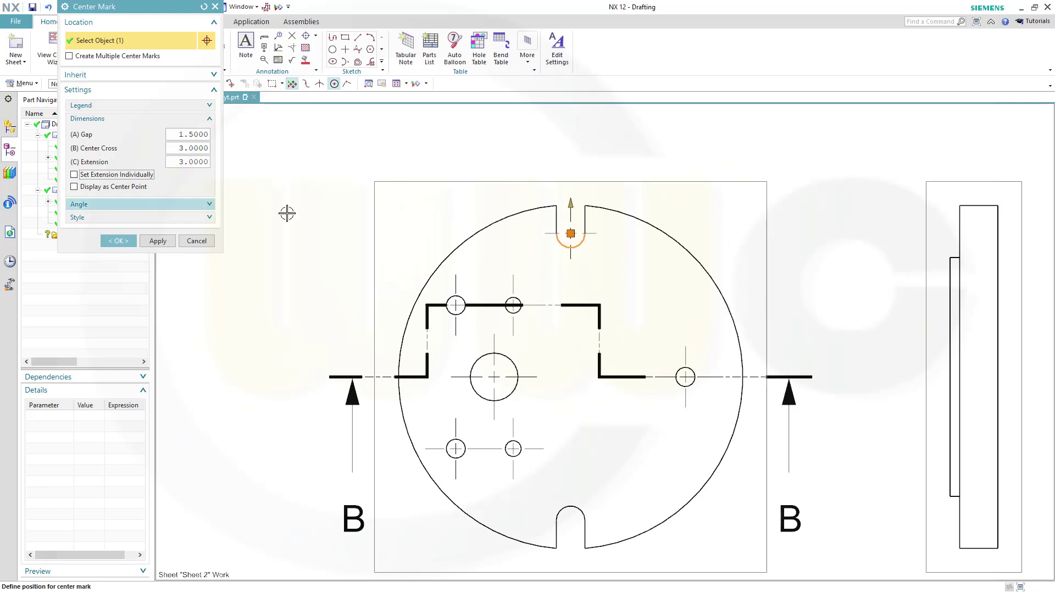
left_click_drag(569, 201, 566, 193)
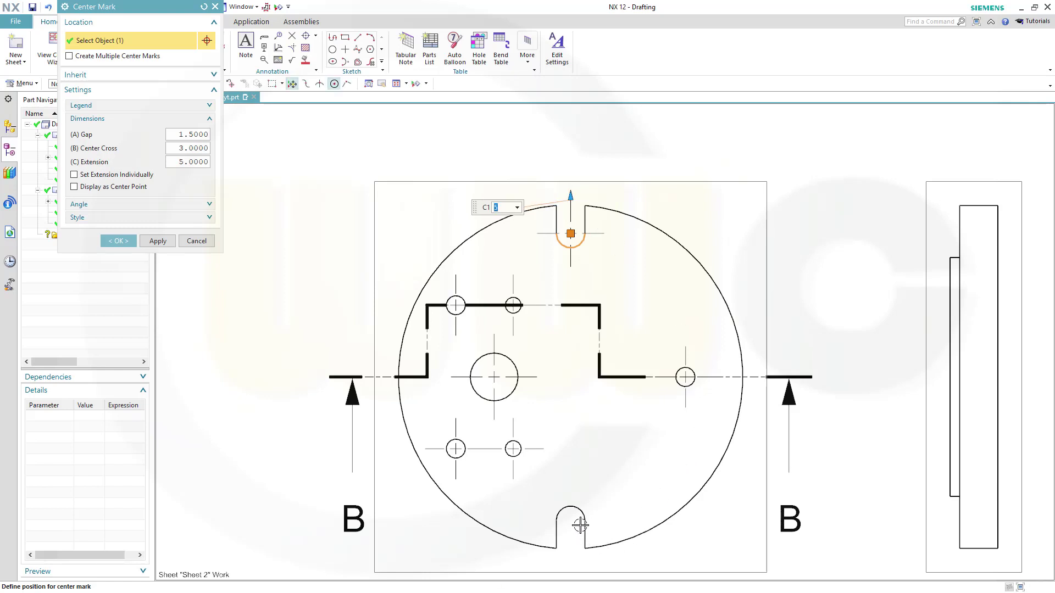
left_click(158, 240)
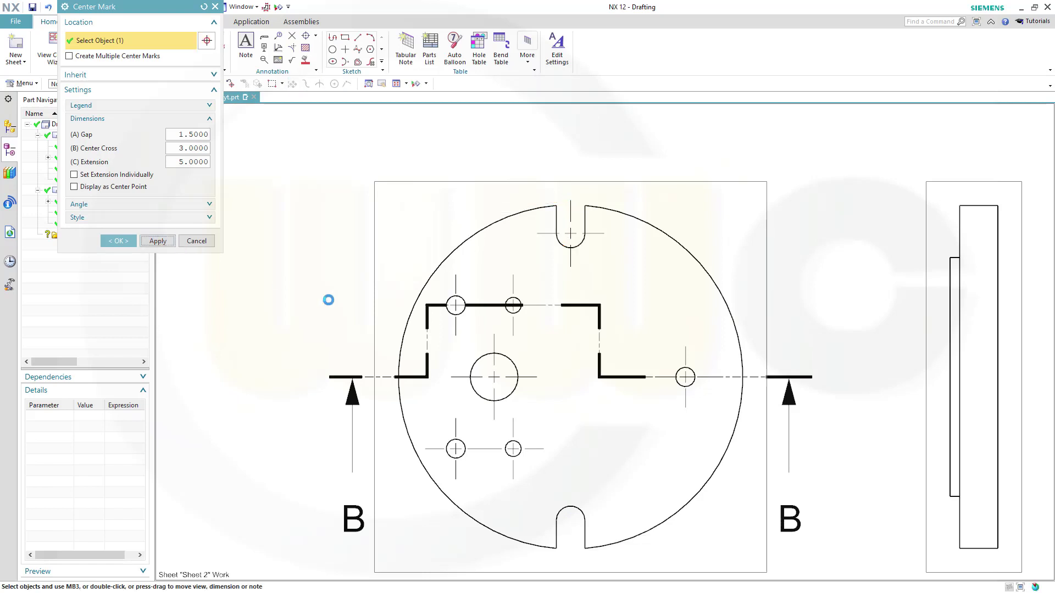
Add a joint centre mark for the bottom notch and large circle, trimming each extension individually
left_click(572, 503)
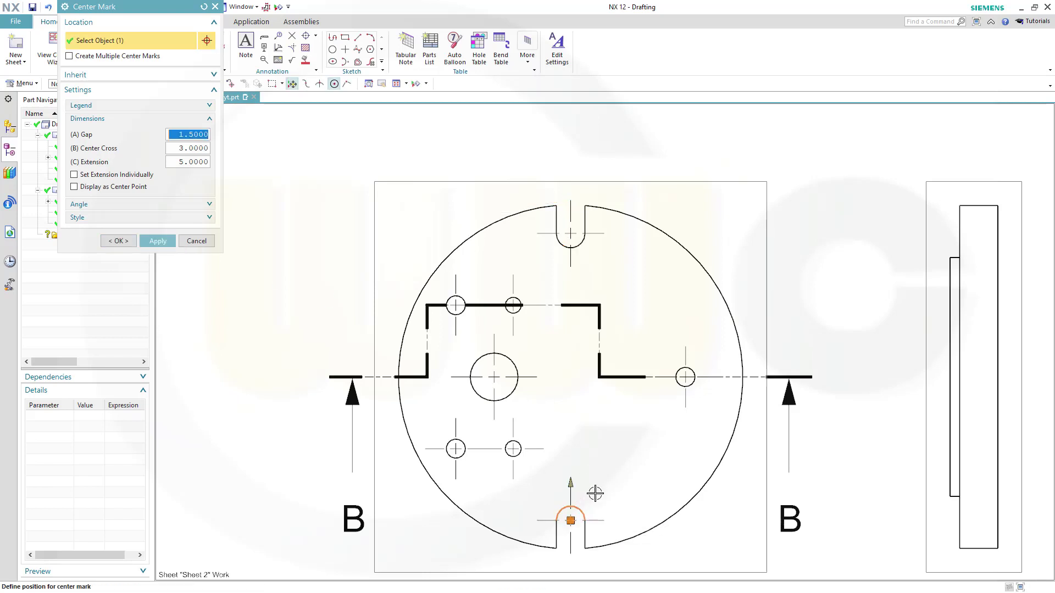
left_click(708, 284)
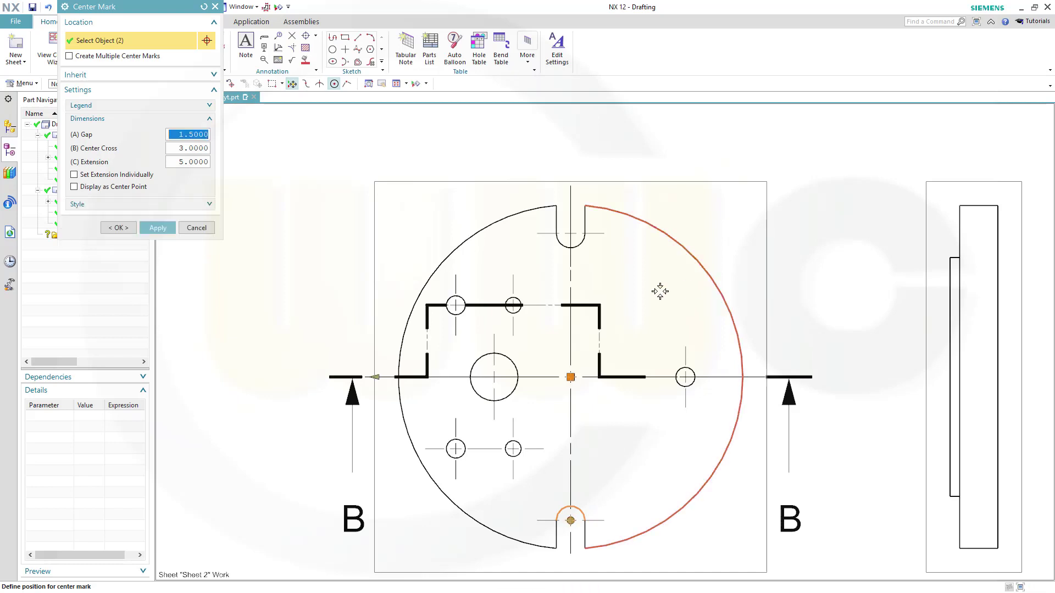
left_click(75, 174)
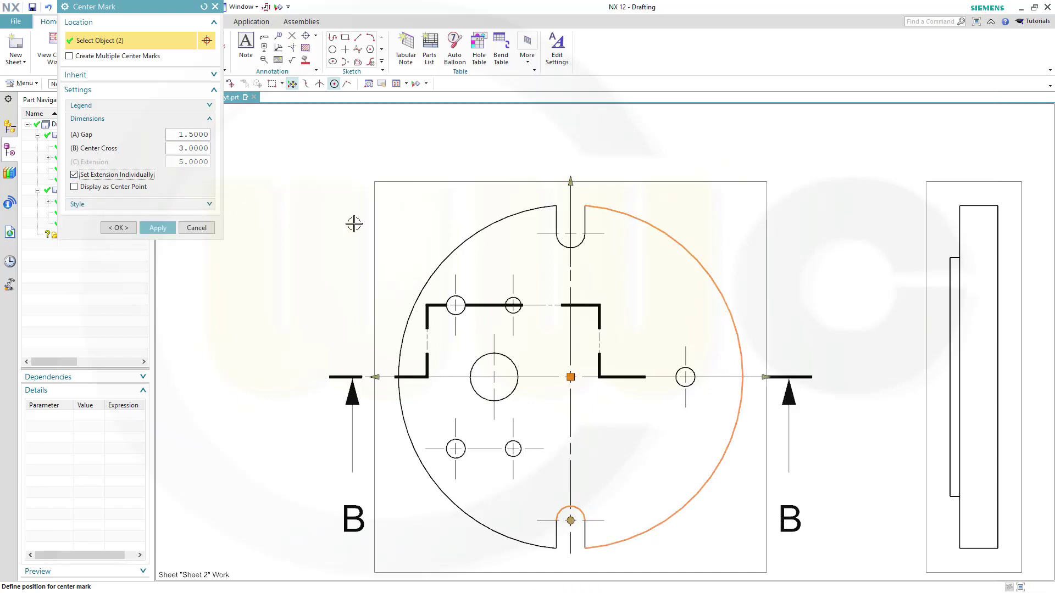
left_click_drag(378, 374, 554, 378)
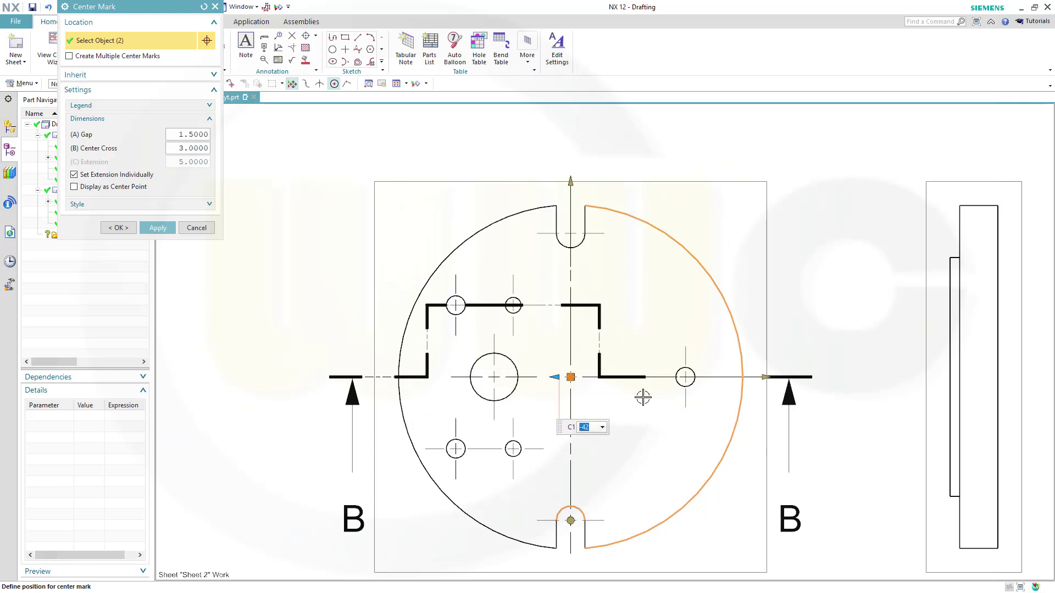
left_click_drag(766, 378, 590, 377)
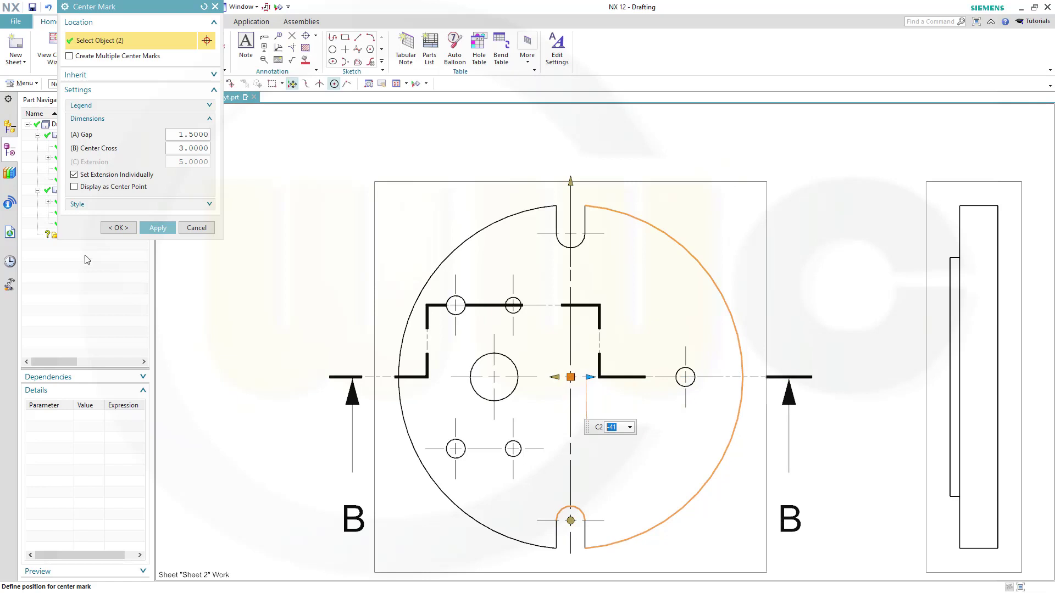
left_click(117, 228)
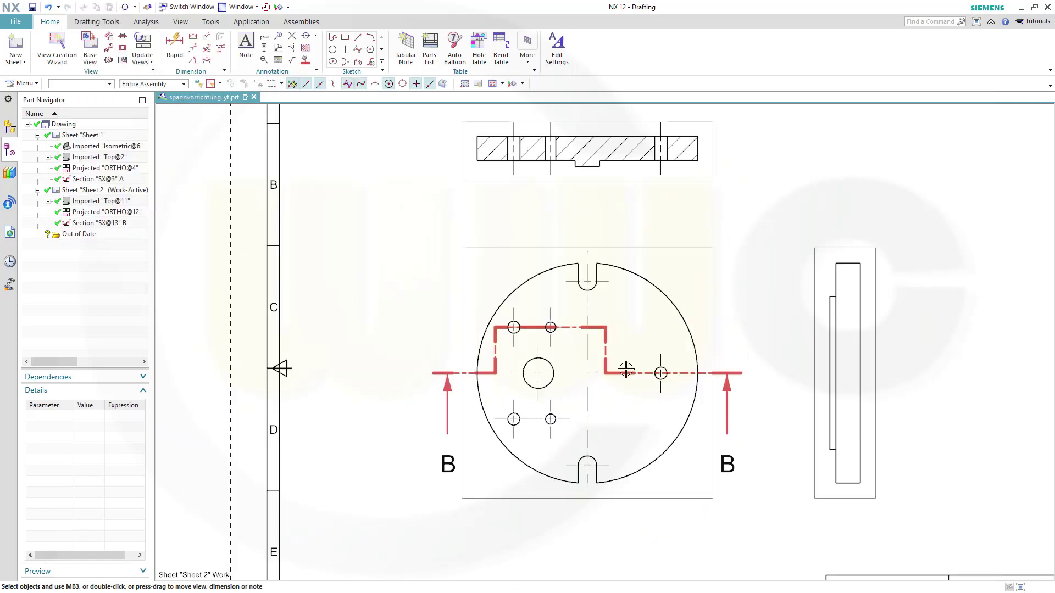
Add a 1:2 isometric view of Grundplatte_catpart.prt to the right of the side view
scroll(621, 367, "down", 2)
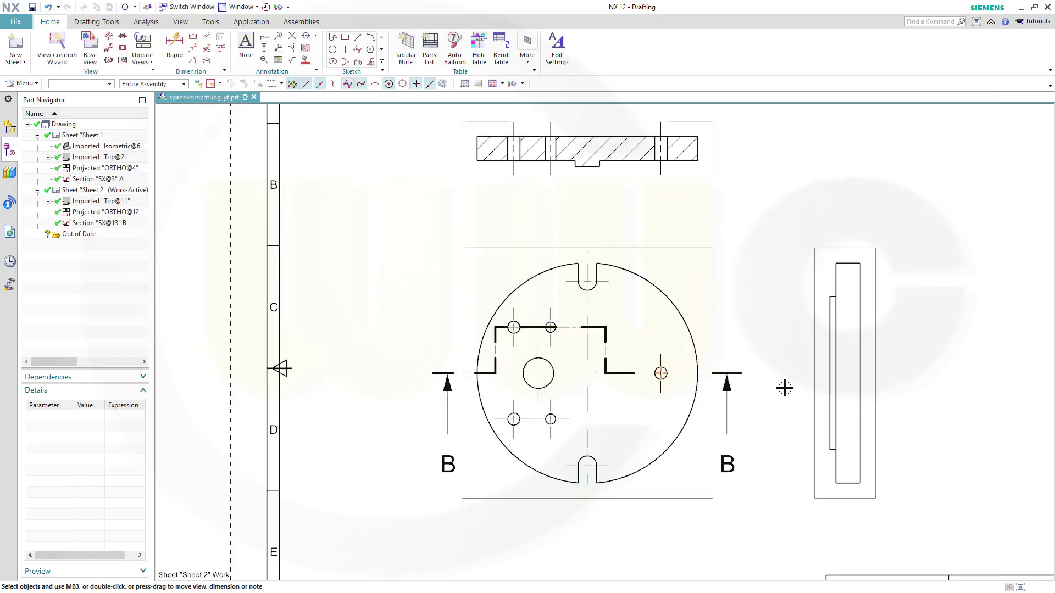
scroll(784, 387, "down", 2)
mouse_move(890, 407)
middle_mouse_down("shift")
mouse_move(736, 384)
mouse_move(687, 353)
middle_mouse_up("shift")
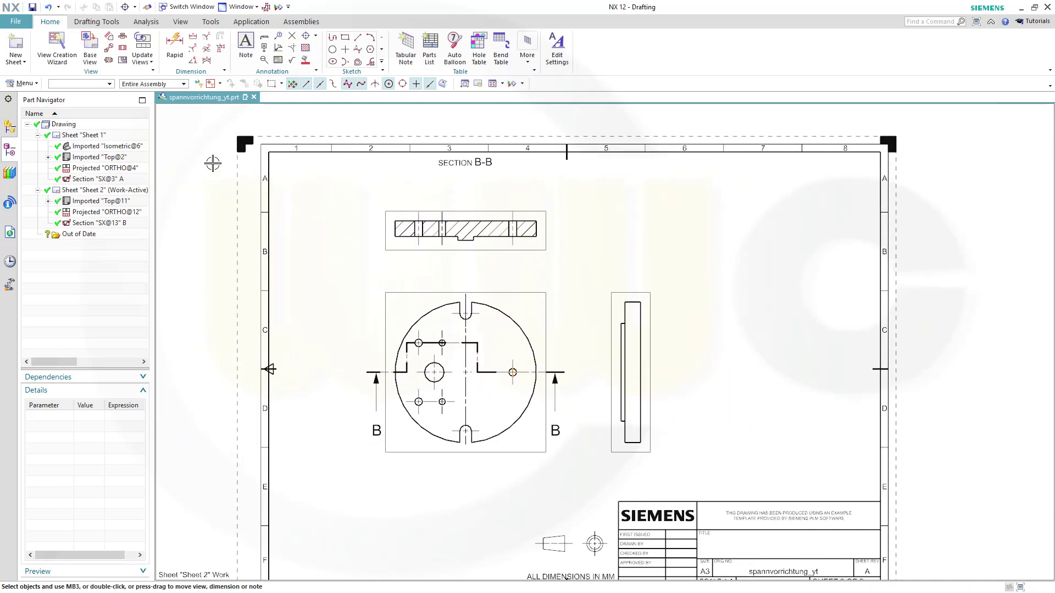
left_click(91, 52)
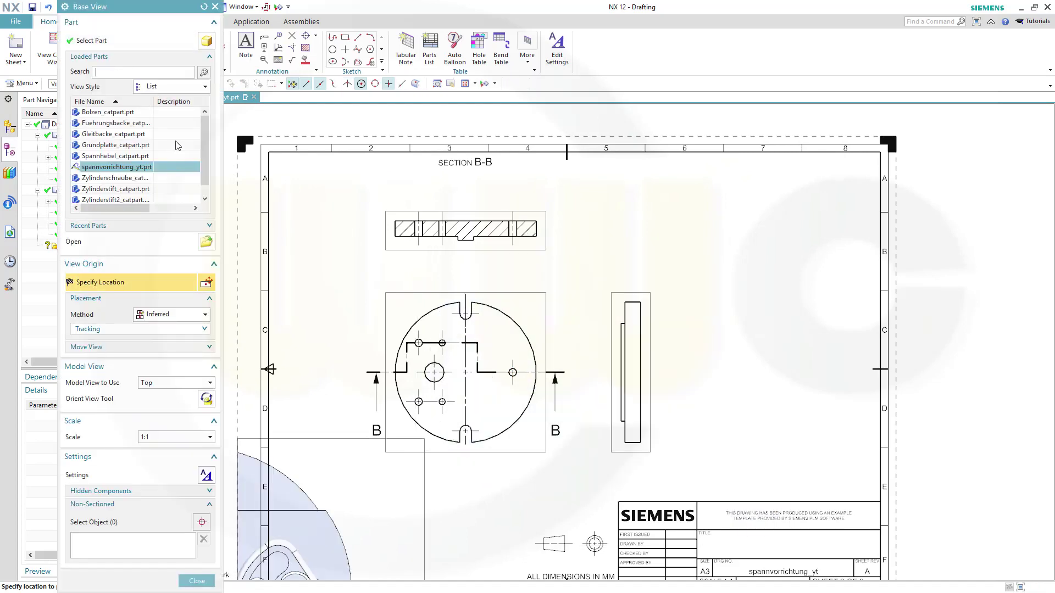
left_click(126, 145)
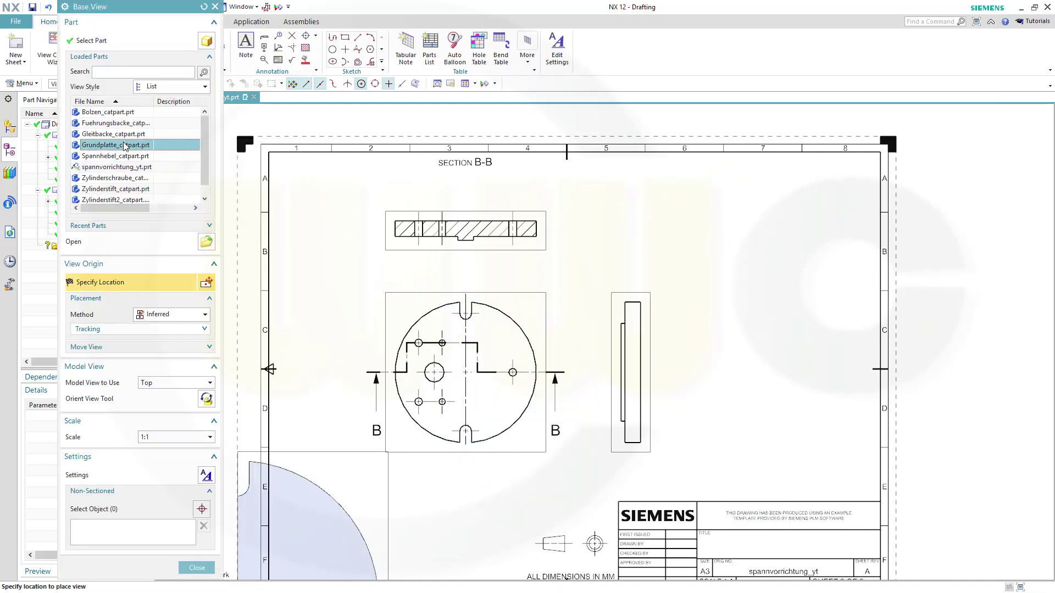
left_click(210, 383)
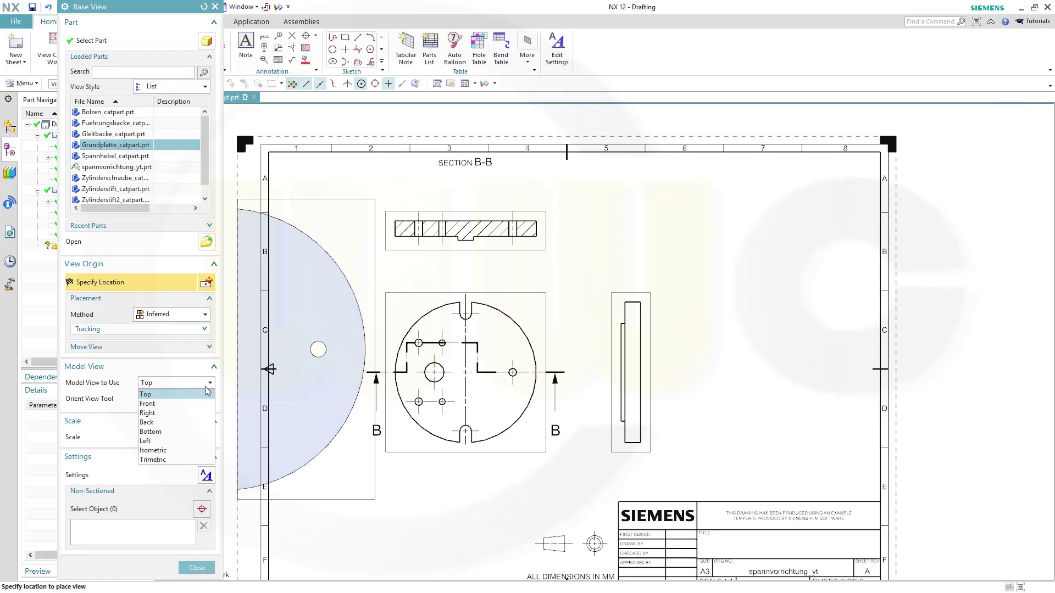
left_click(187, 451)
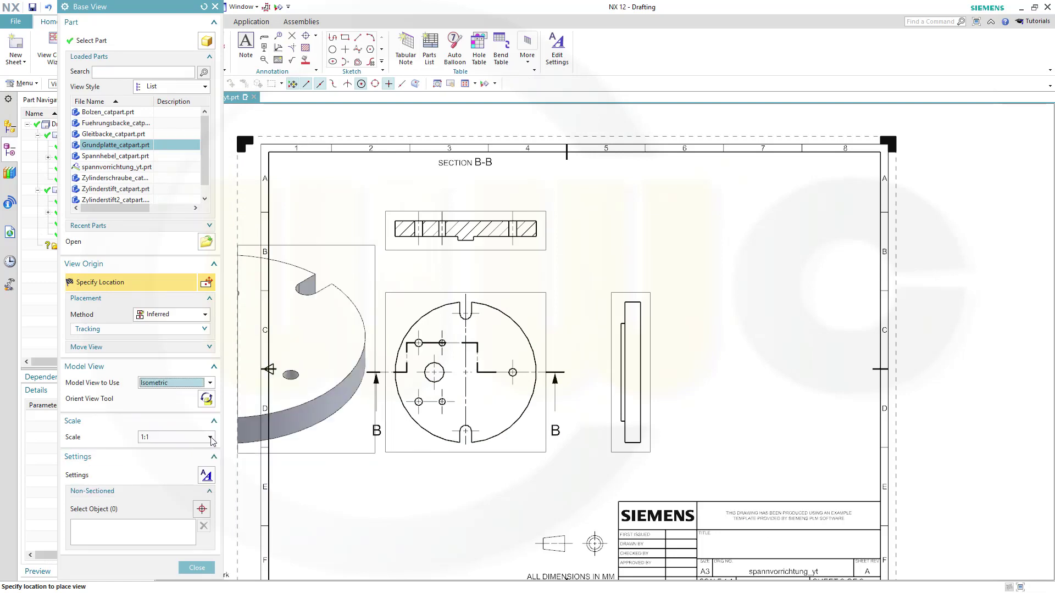
left_click(209, 437)
left_click(185, 486)
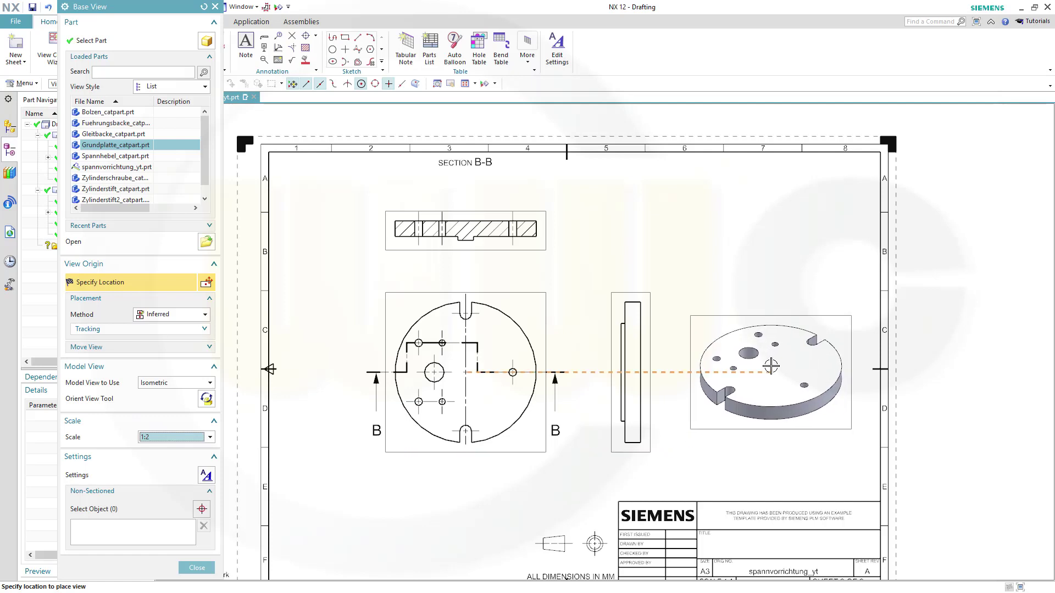
left_click(770, 366)
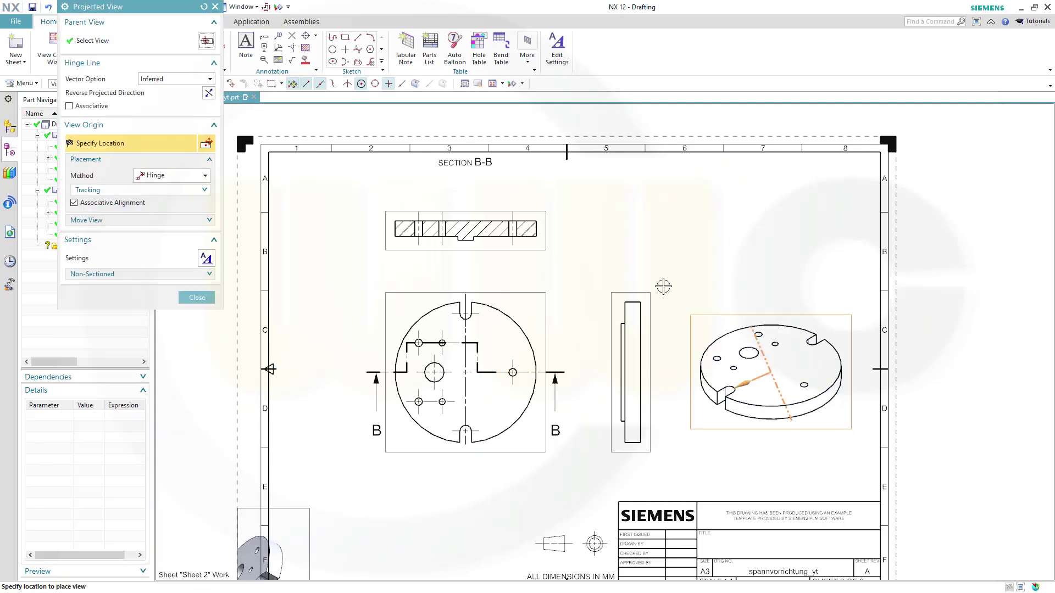
key("Escape")
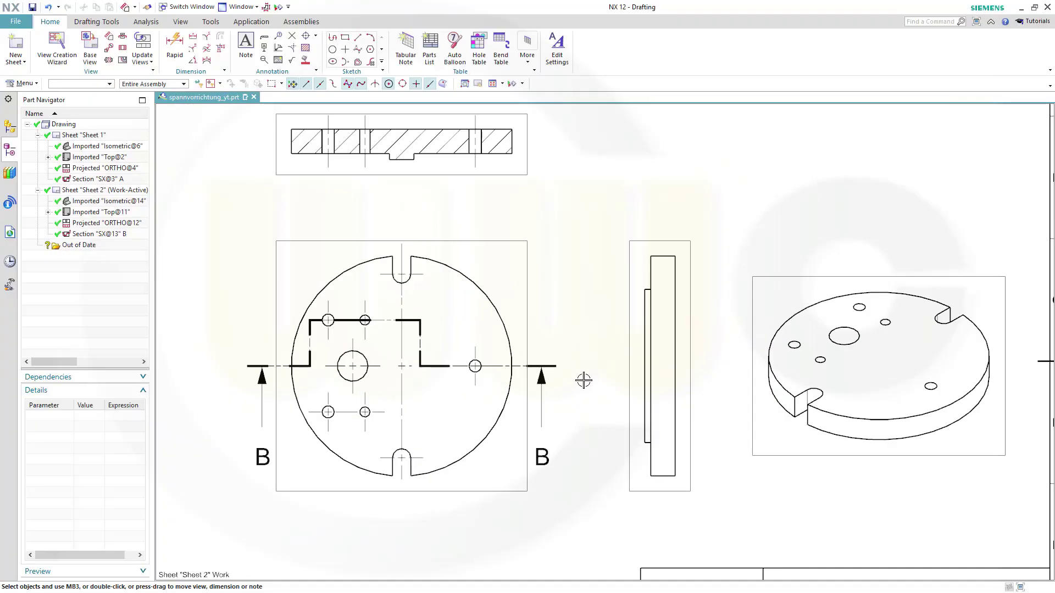
Create a horizontal 2D centreline in the side view between its top and bottom edges
scroll(617, 337, "up", 1)
scroll(670, 297, "down", 1)
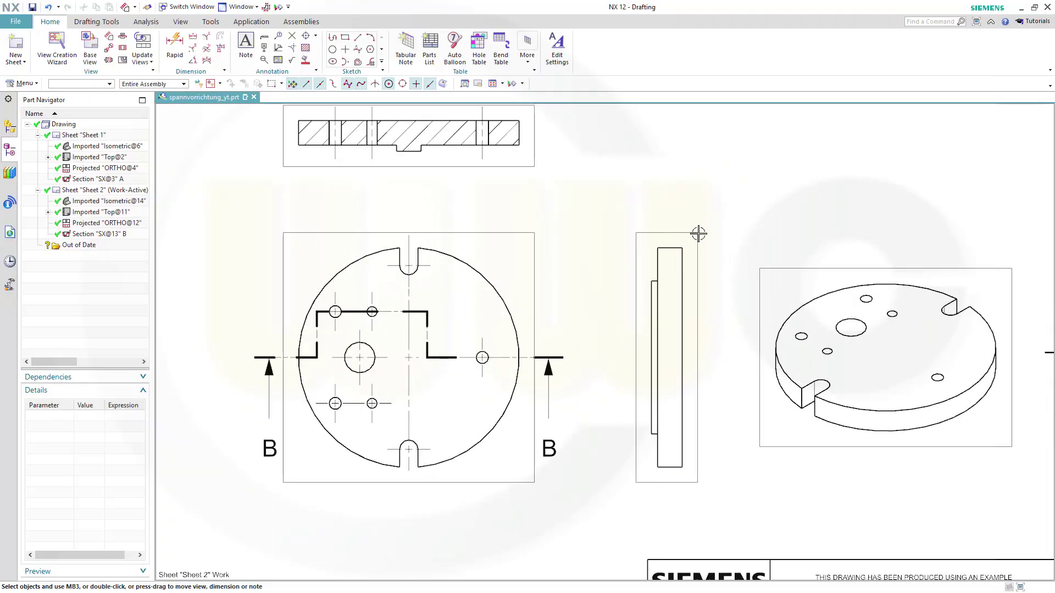
left_click(316, 36)
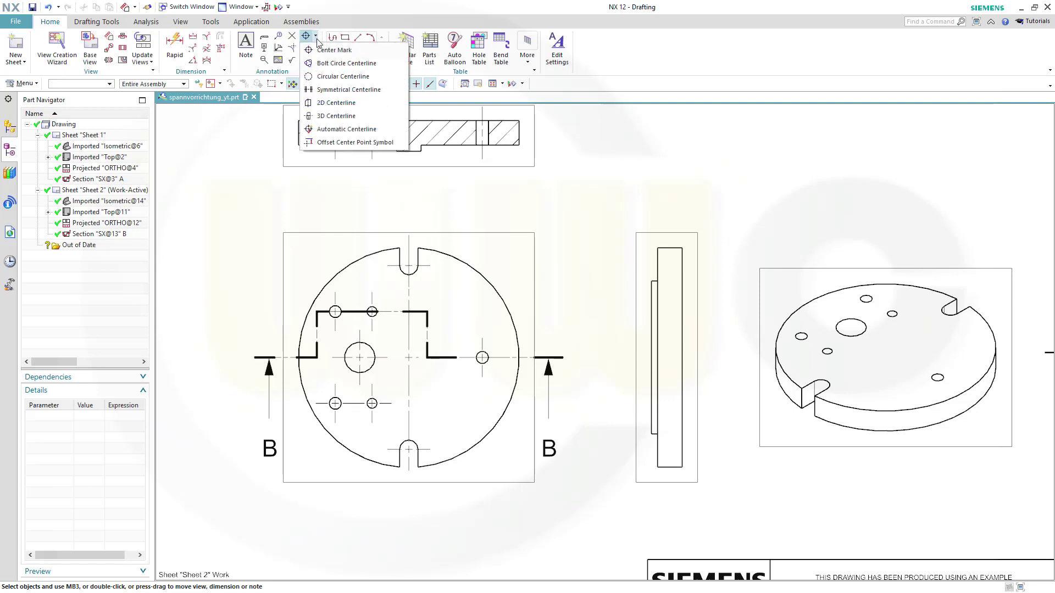
left_click(336, 103)
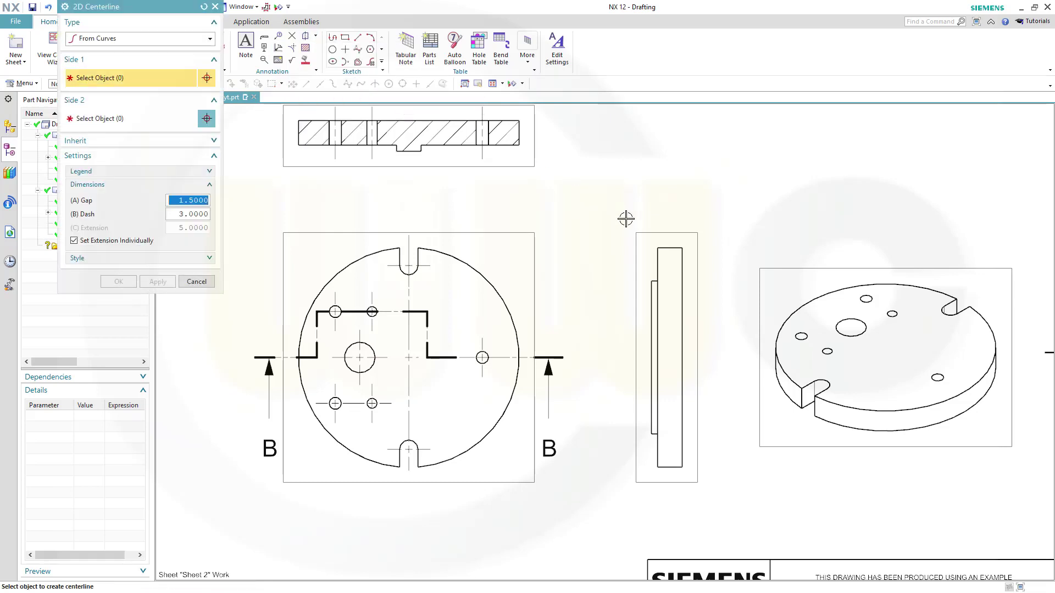
left_click(661, 248)
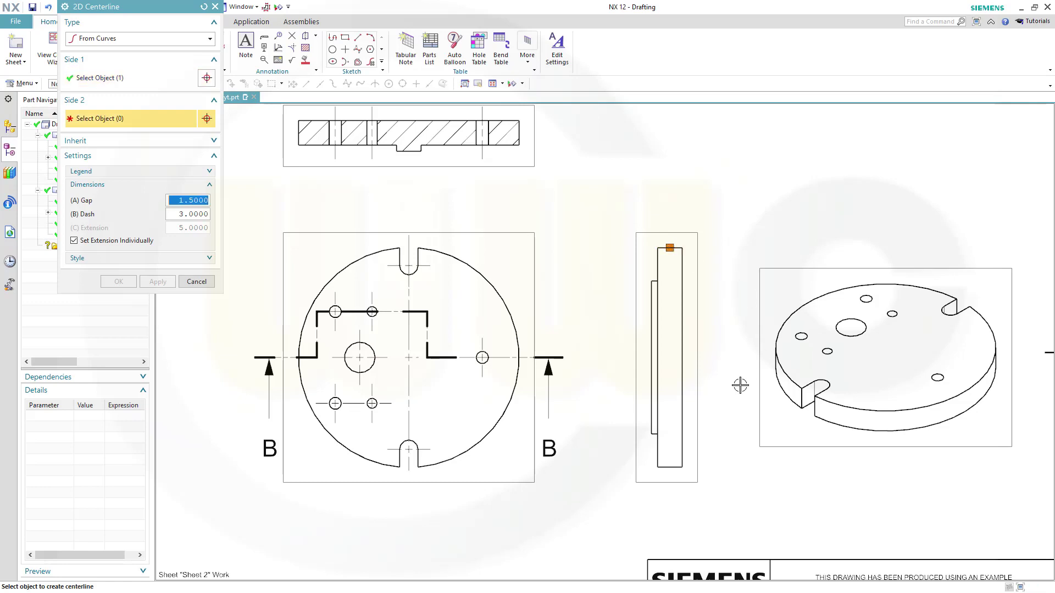
left_click(671, 466)
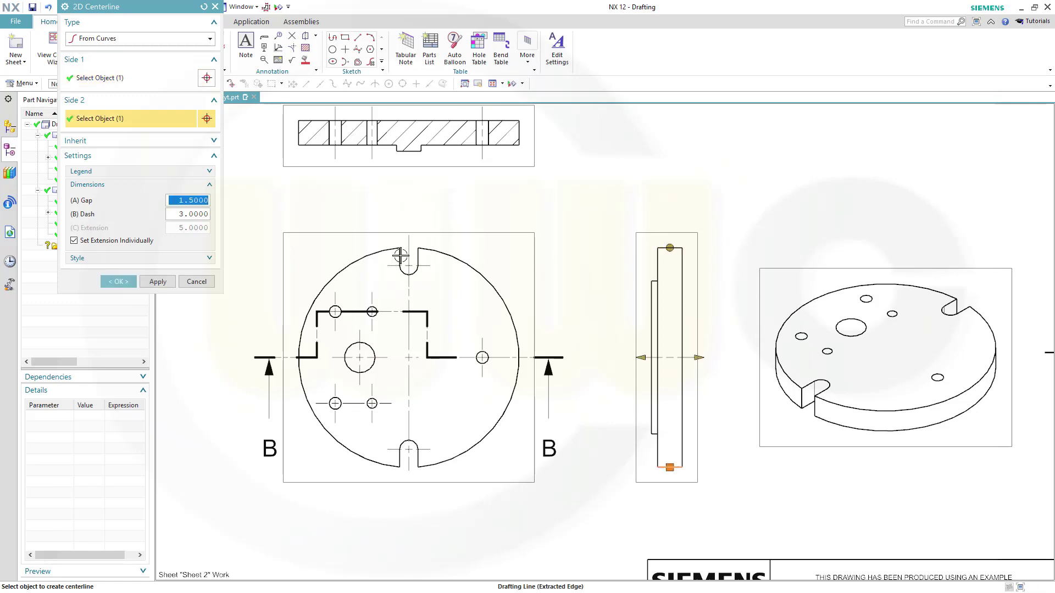
left_click(118, 281)
middle_click_drag(562, 236, 590, 225)
scroll(631, 237, "down", 1)
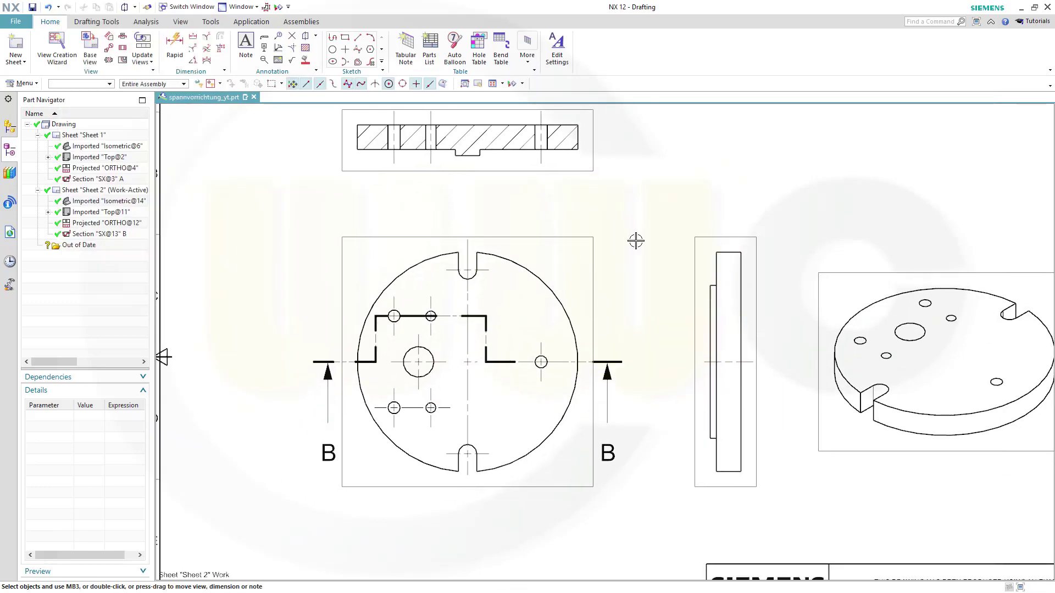
scroll(641, 315, "down", 1)
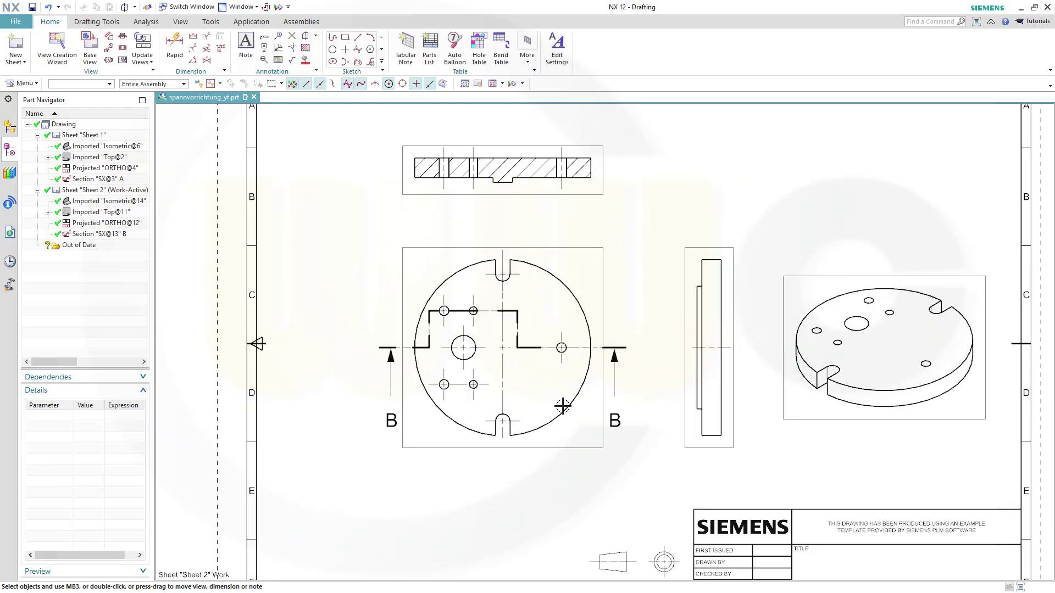
scroll(562, 406, "up", 1)
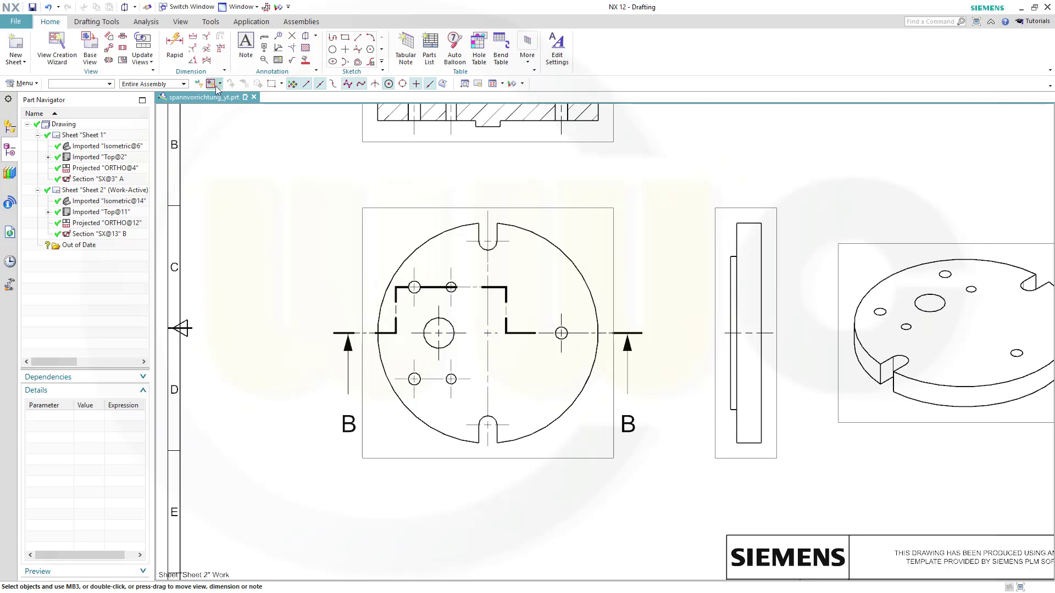
Start a linear dimension set to Baseline with Horizontal measurement
left_click(192, 37)
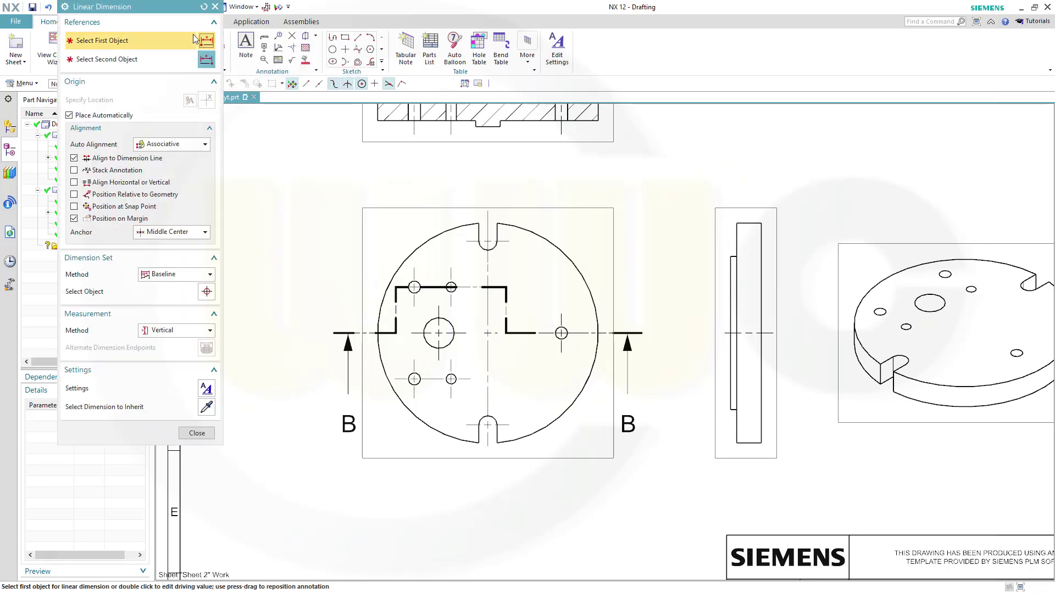
left_click(207, 274)
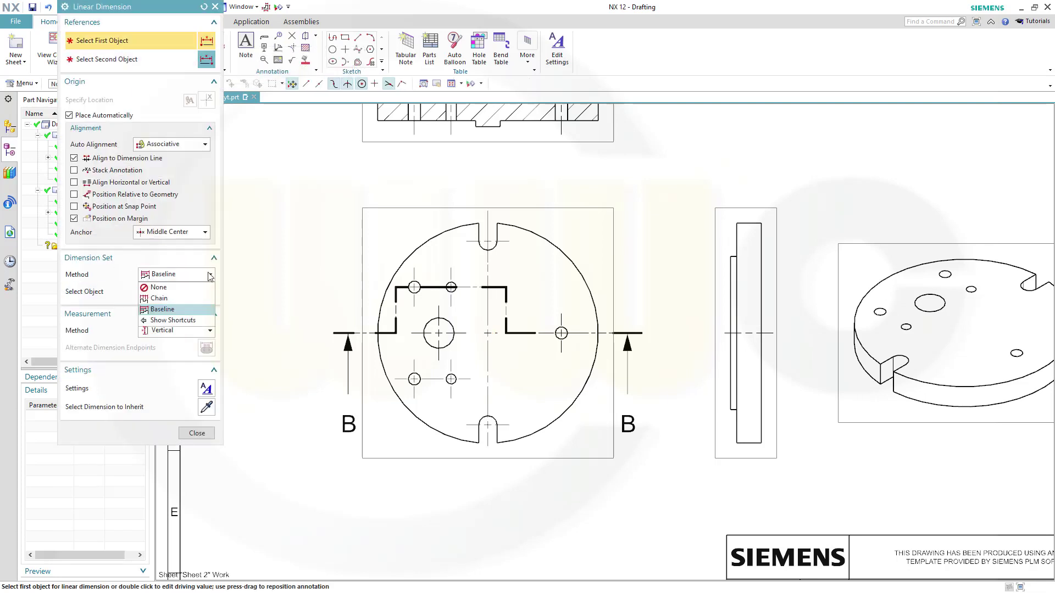
left_click(181, 308)
scroll(254, 352, "up", 1)
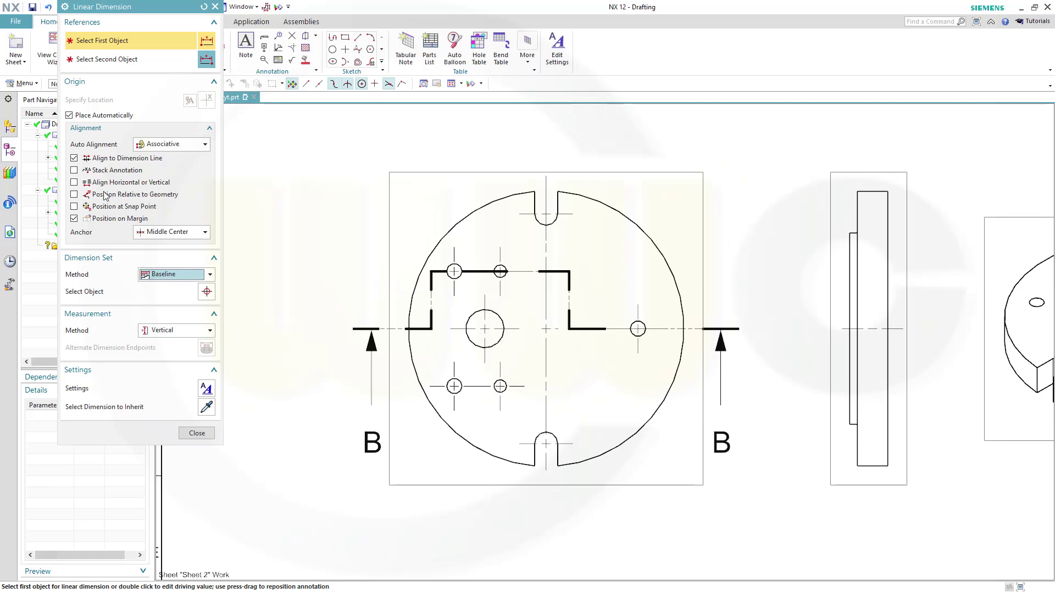
left_click(211, 332)
left_click(172, 355)
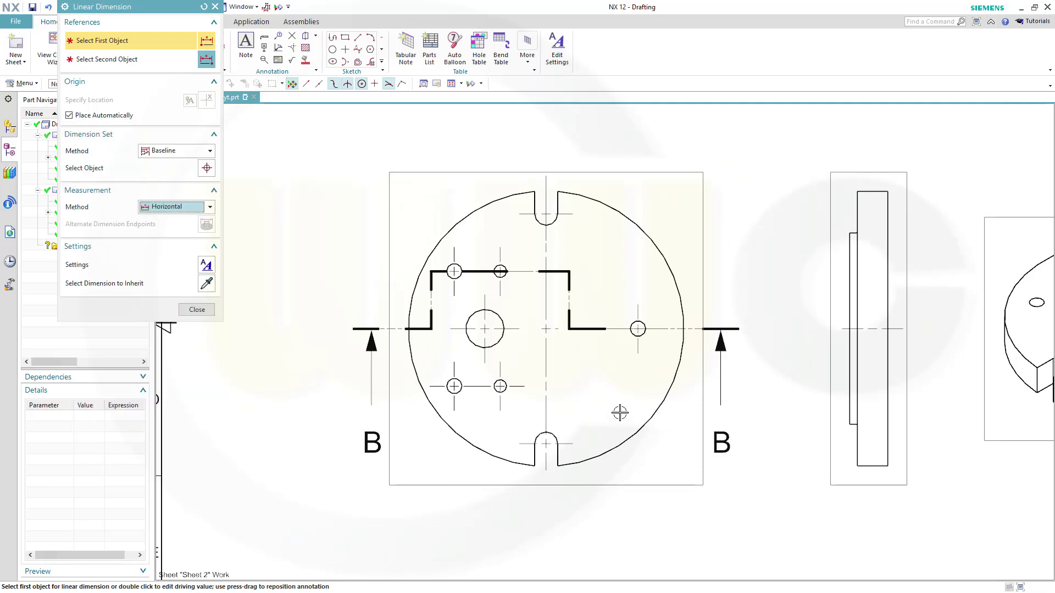
Create baseline dimensions 30, 40 and 60 from the big circle's centre to the small holes
left_click(621, 430)
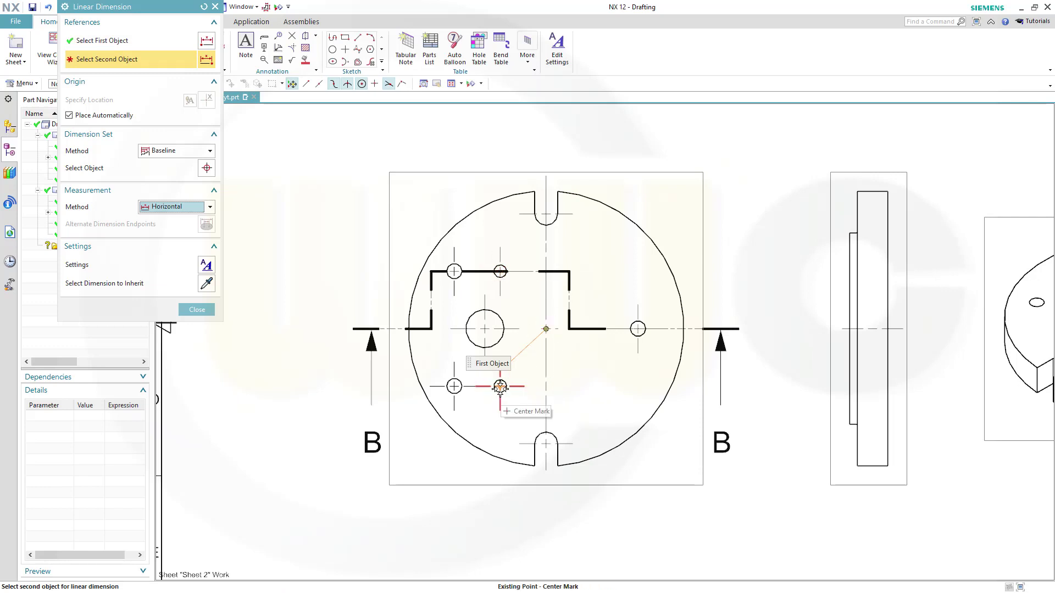
left_click(500, 270)
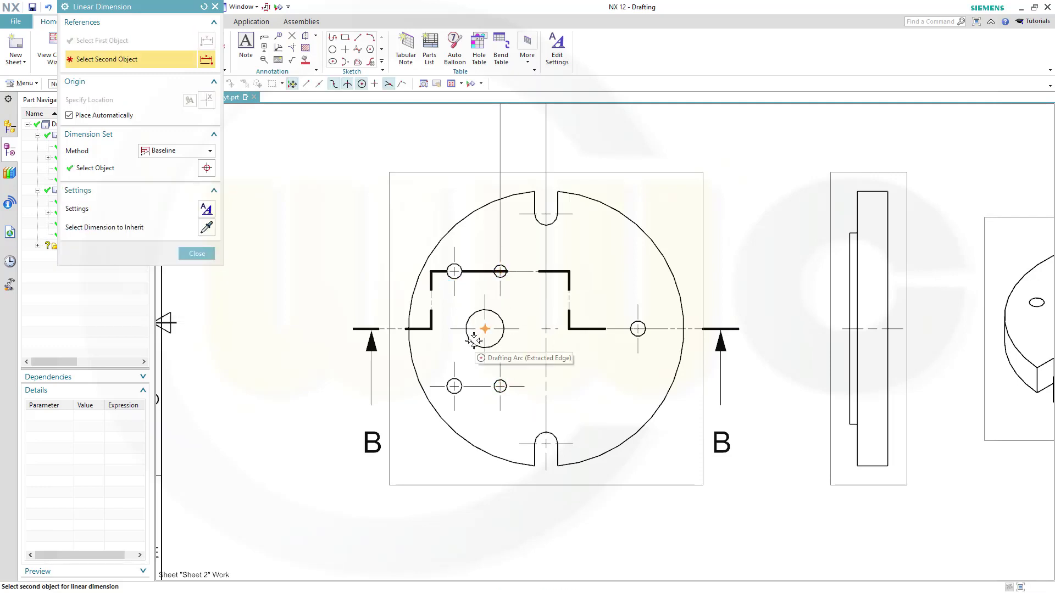
left_click(454, 272)
scroll(448, 269, "up", 5)
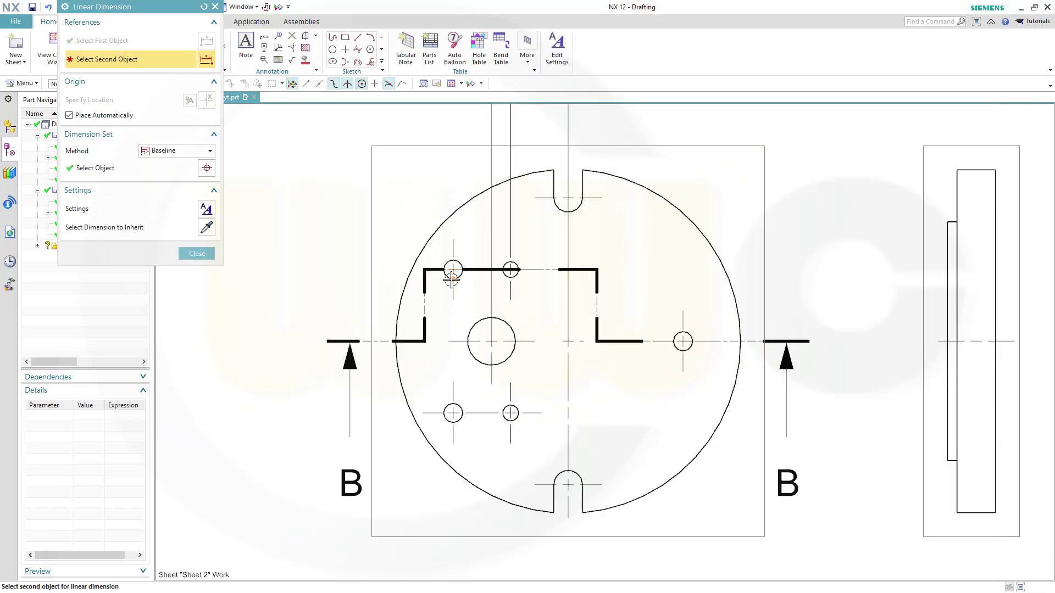
left_click(458, 274)
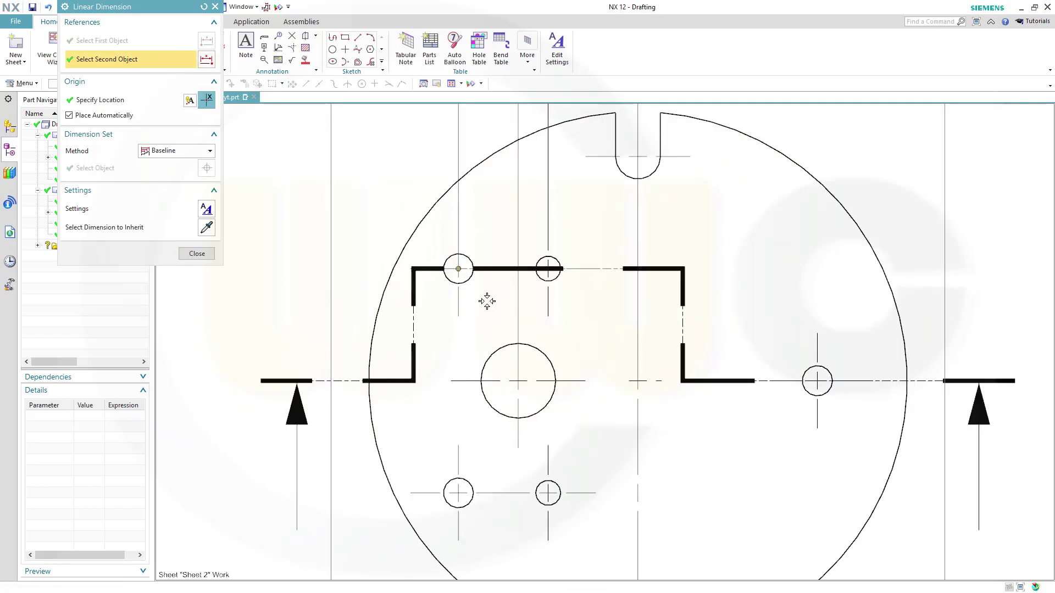
left_click(550, 368)
scroll(558, 379, "down", 5)
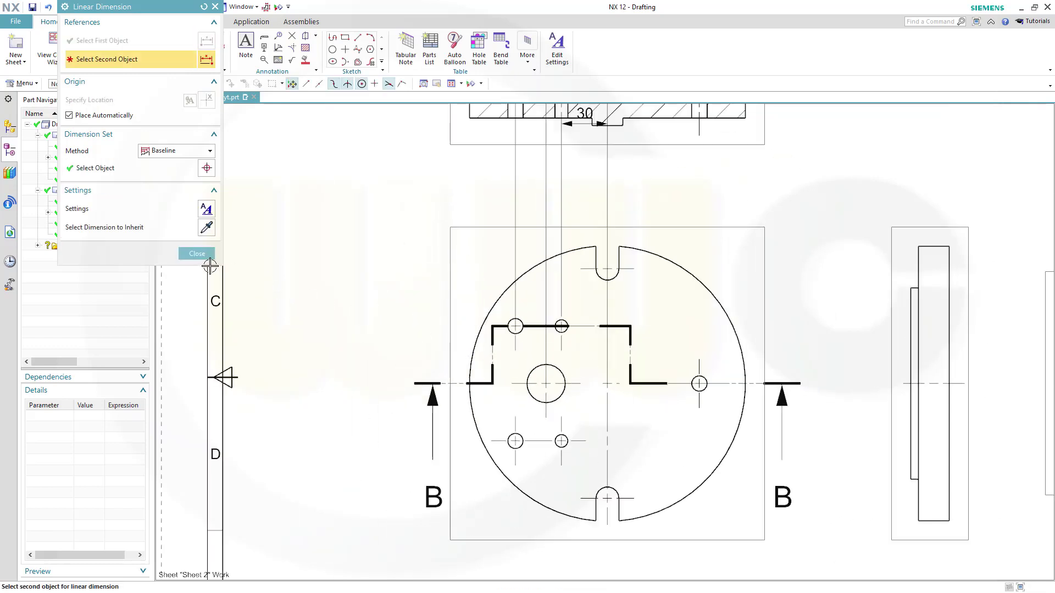
left_click(197, 254)
scroll(668, 200, "down", 4)
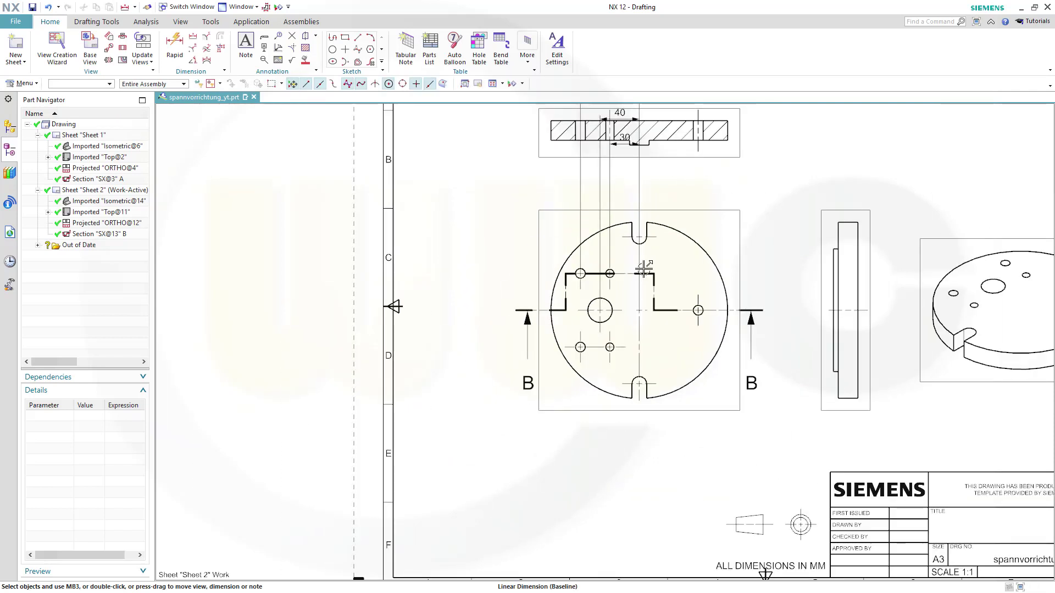
Move the 30, 40 and 60 dimensions below the circular top view
middle_click_drag(668, 200, 619, 259, "shift")
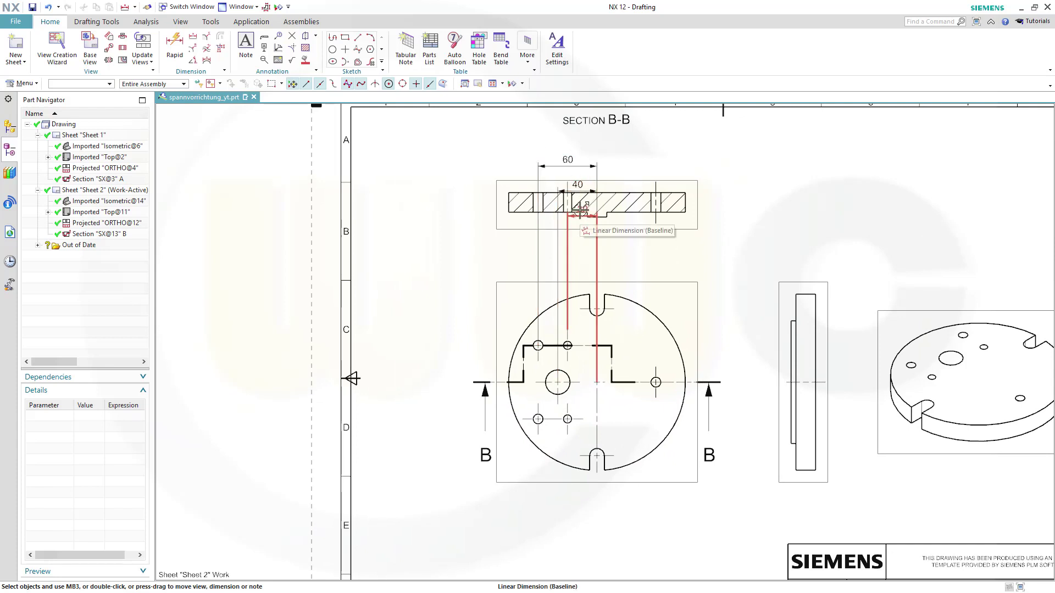
left_click_drag(579, 209, 575, 509)
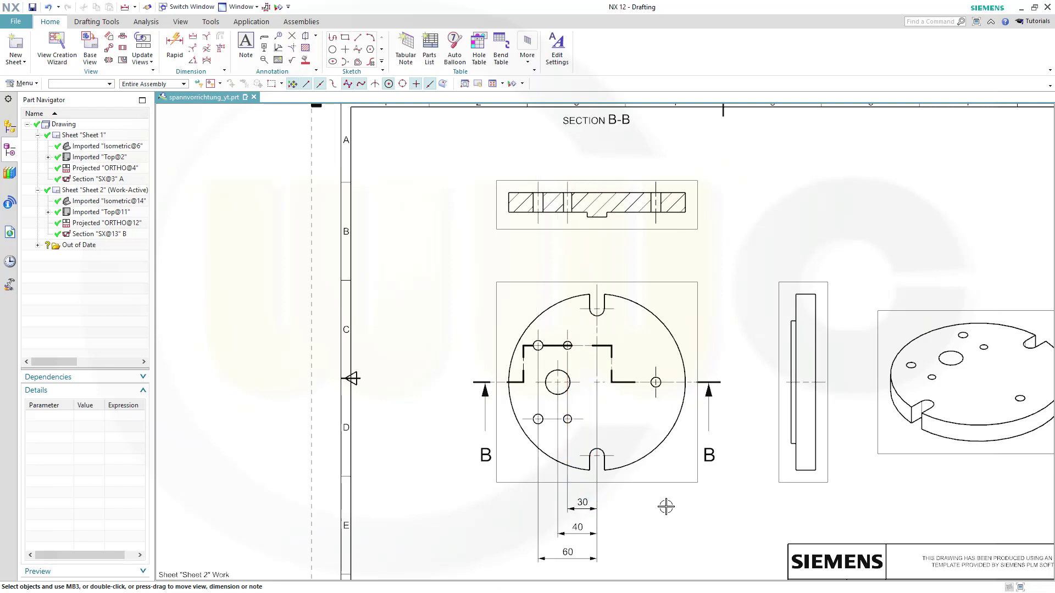
mouse_move(665, 507)
middle_mouse_down()
mouse_move(640, 443)
mouse_move(673, 445)
middle_mouse_up()
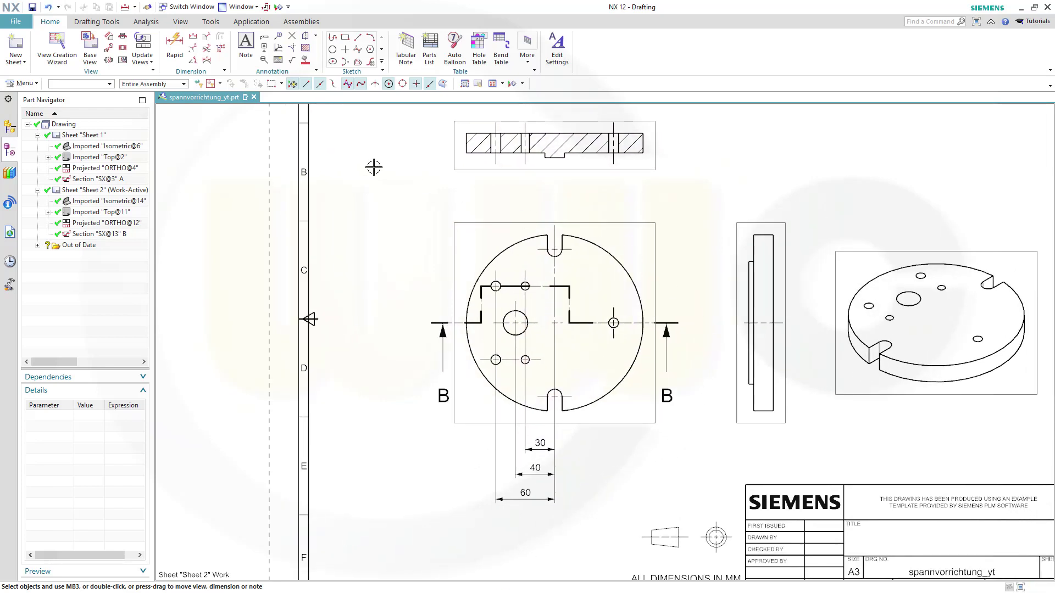
scroll(594, 192, "down", 1)
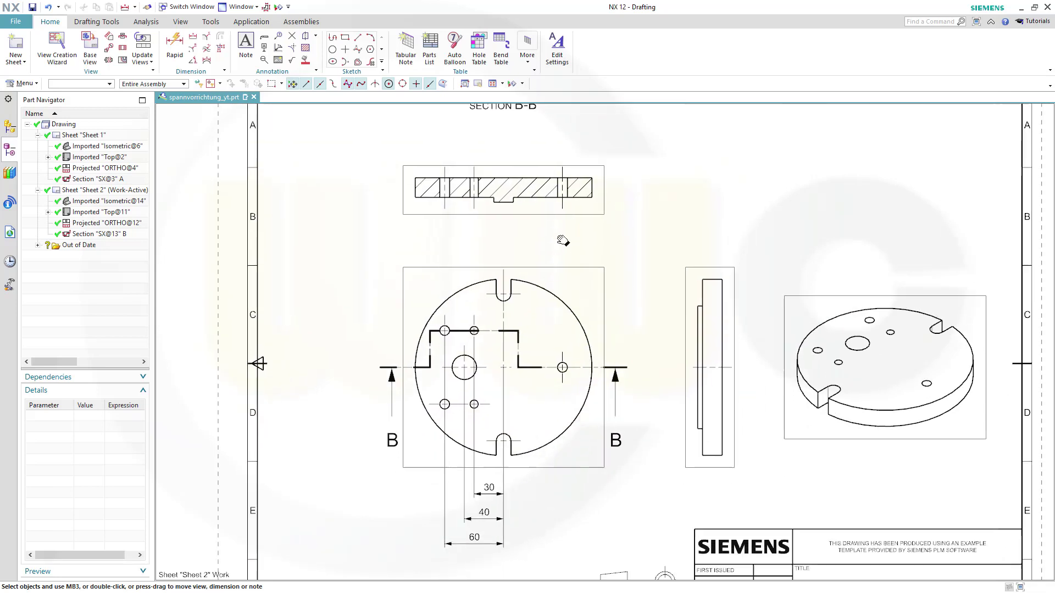
scroll(560, 236, "up", 1)
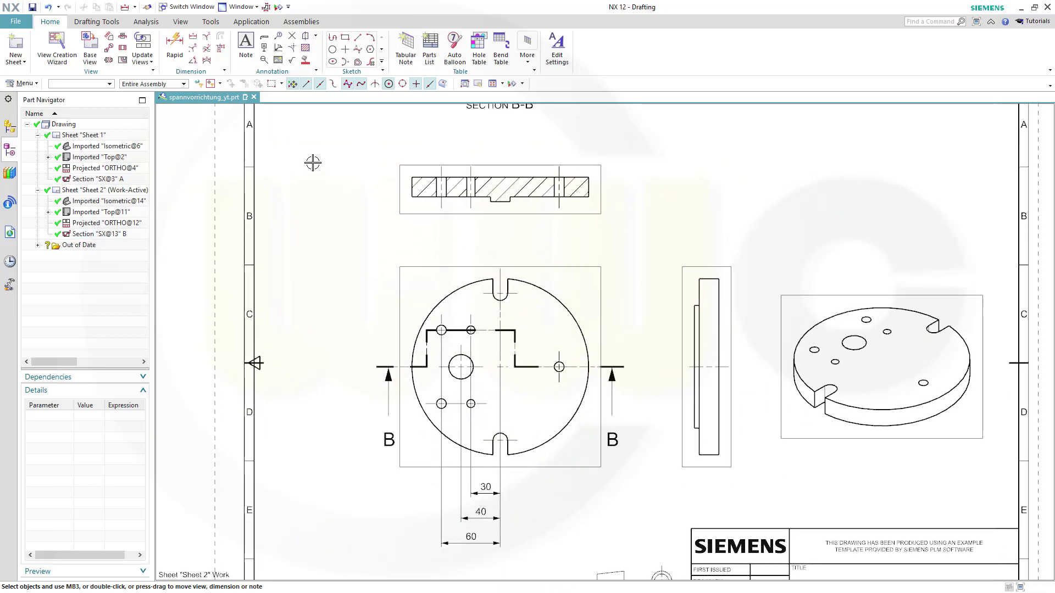
Add vertical baseline dimensions 20 and 25 on the right side of Section B-B
left_click(192, 37)
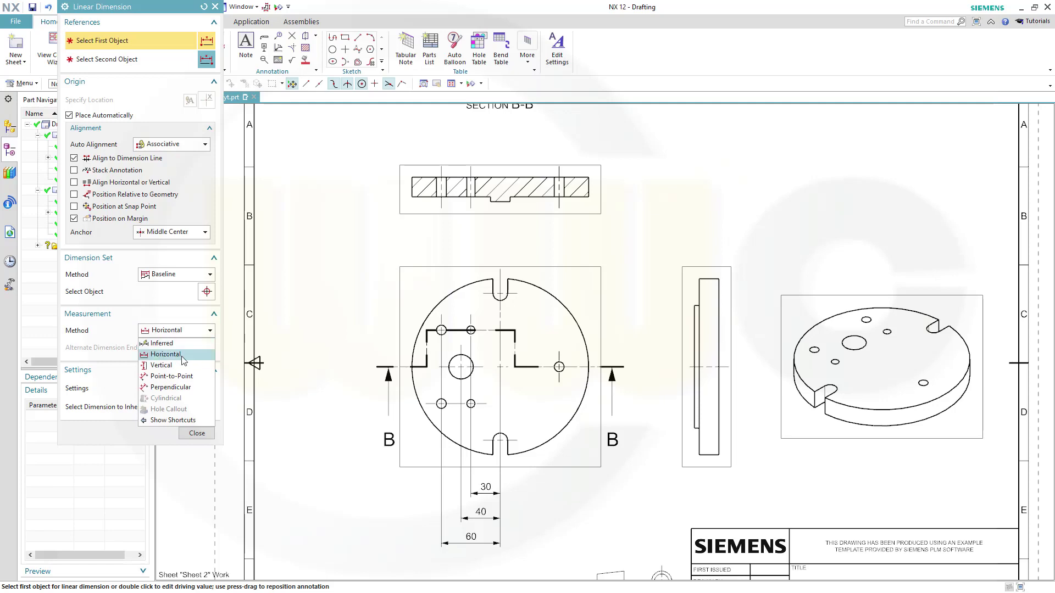
left_click(162, 365)
scroll(629, 204, "up", 4)
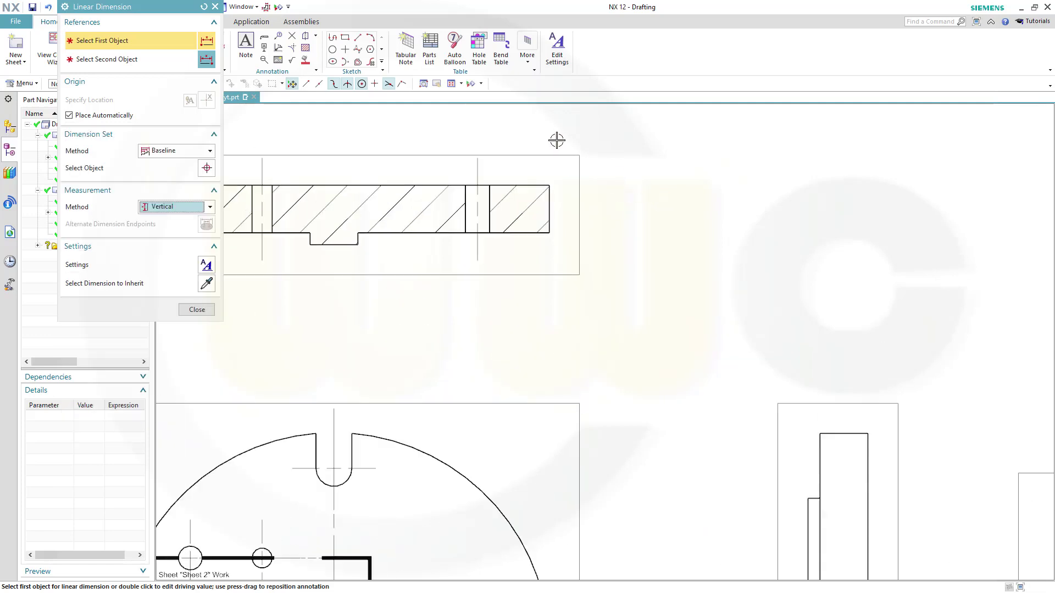
left_click(549, 186)
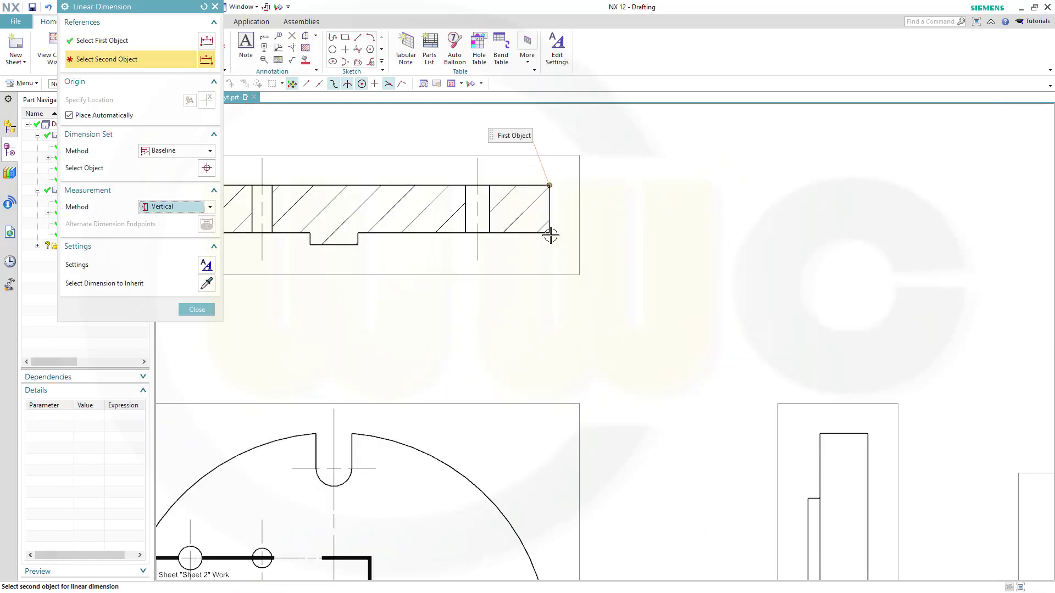
left_click(509, 234)
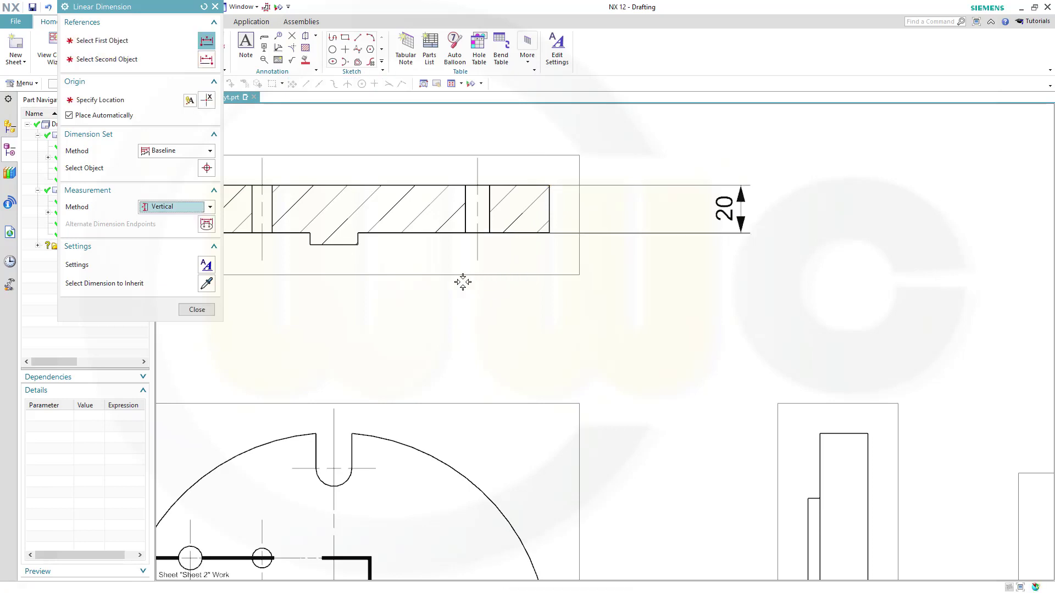
left_click(340, 245)
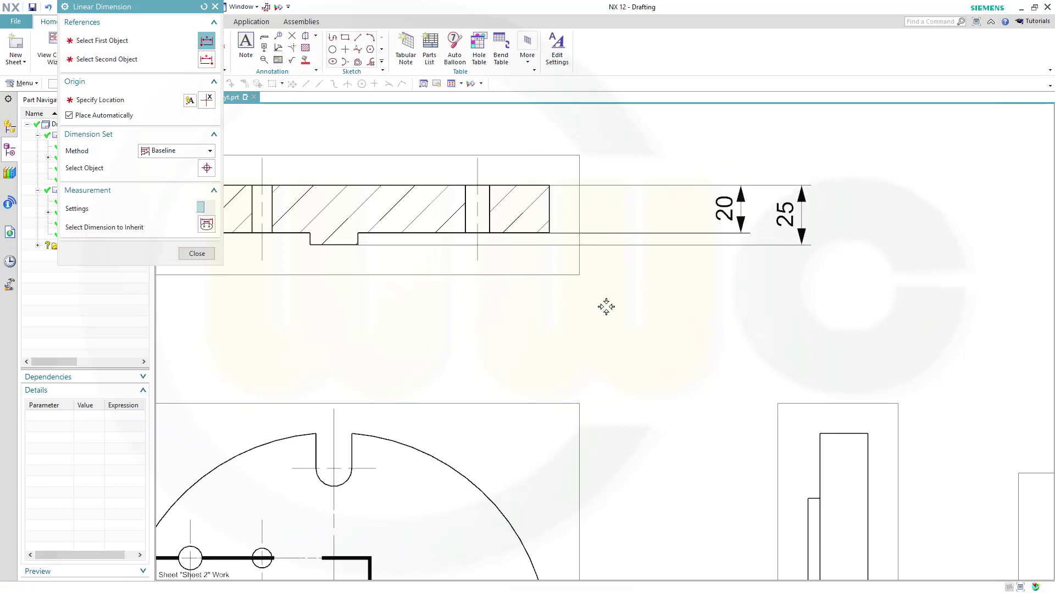
left_click(196, 254)
Zoom and pan the sheet to frame the section and plate views
scroll(556, 360, "down", 5)
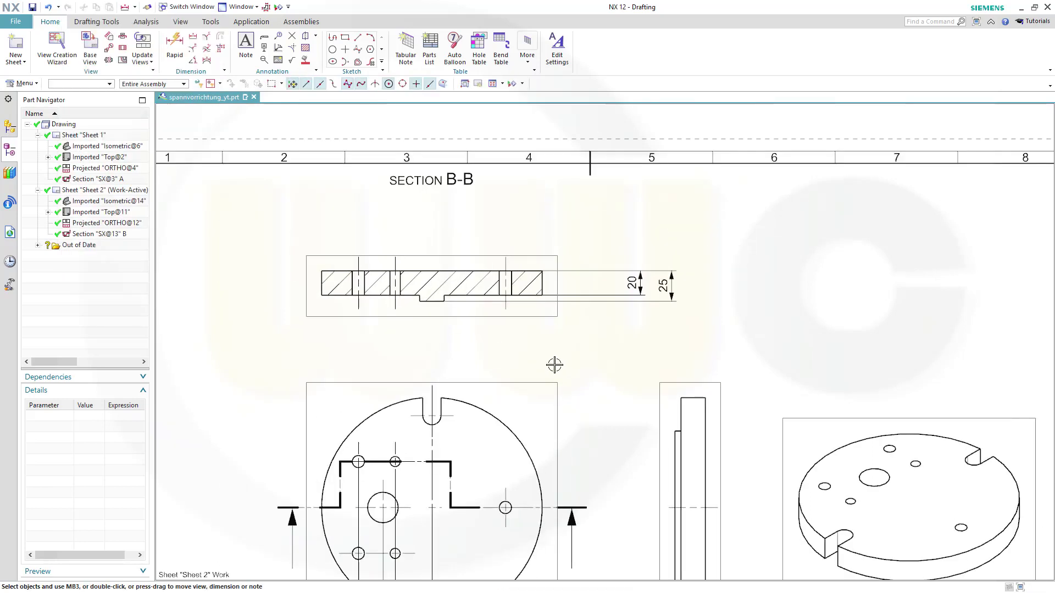
middle_click_drag(556, 360, 650, 364)
scroll(650, 364, "down", 1)
scroll(564, 327, "up", 3)
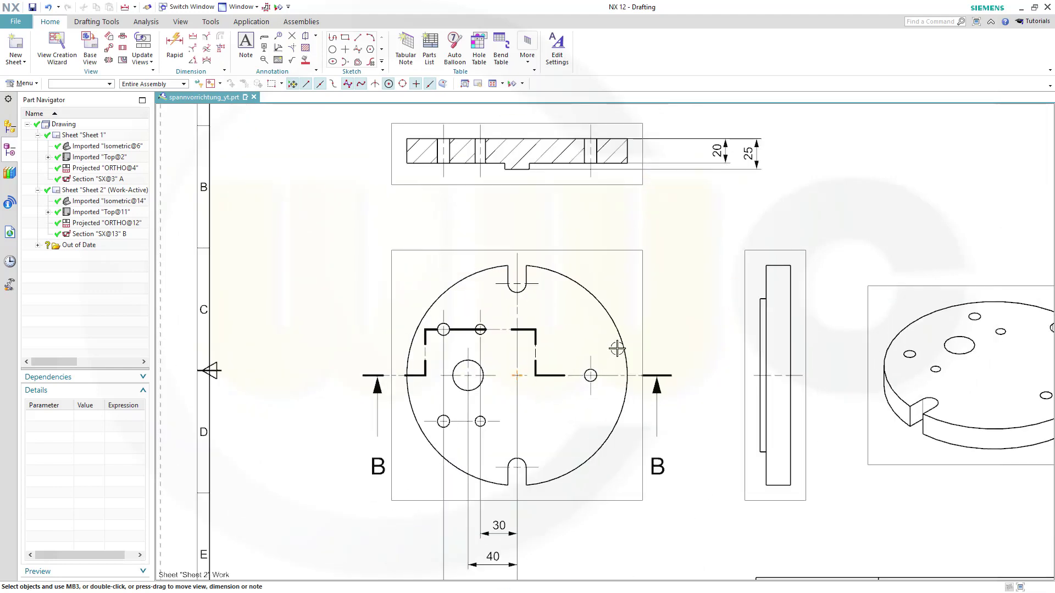
middle_click_drag(564, 283, 564, 327)
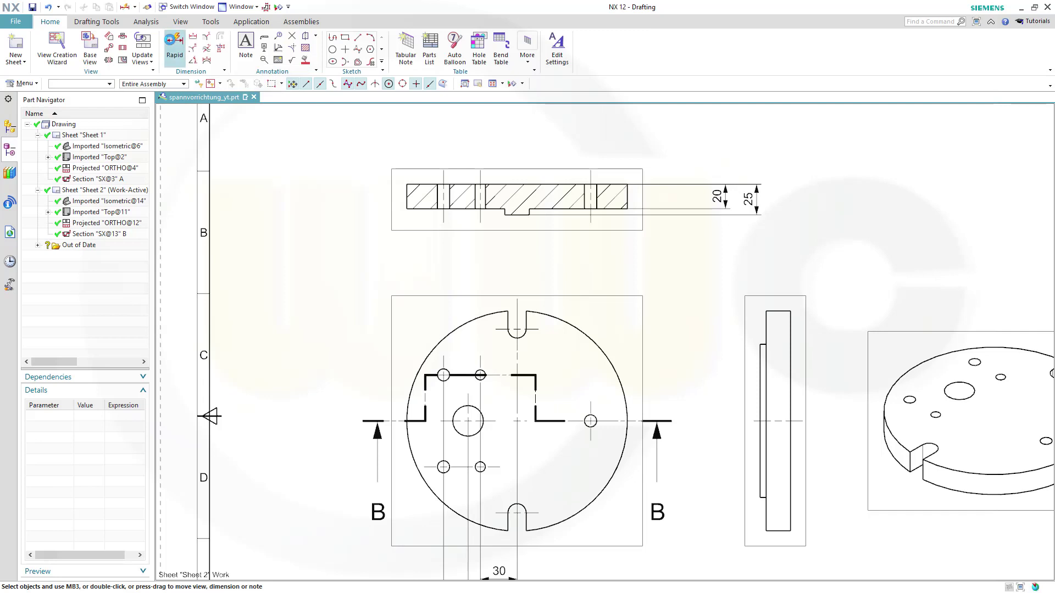
Dimension the top slot width as 15, placed above the slot
left_click(174, 45)
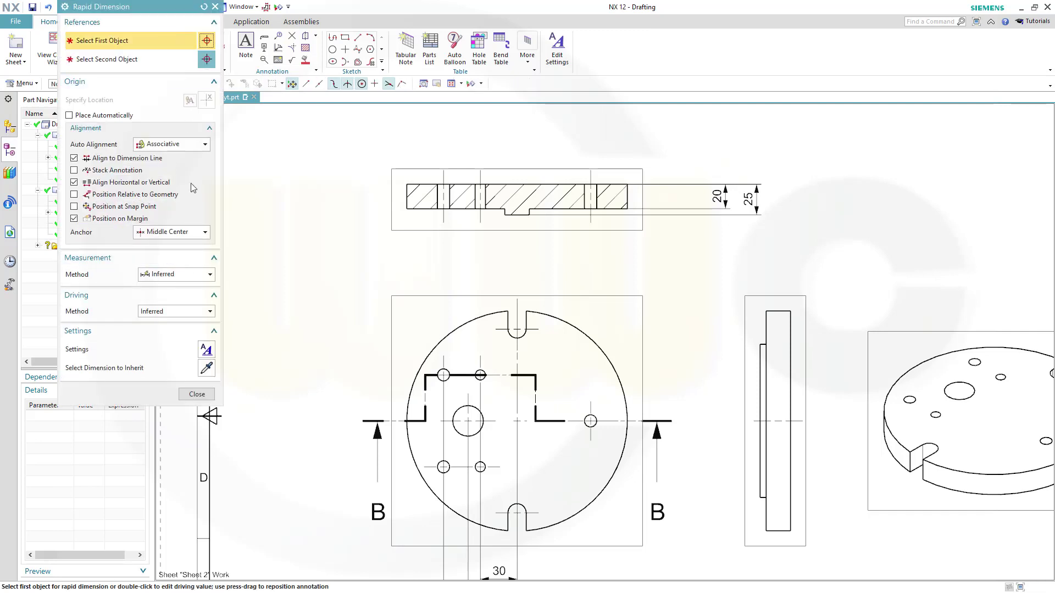
scroll(532, 337, "up", 5)
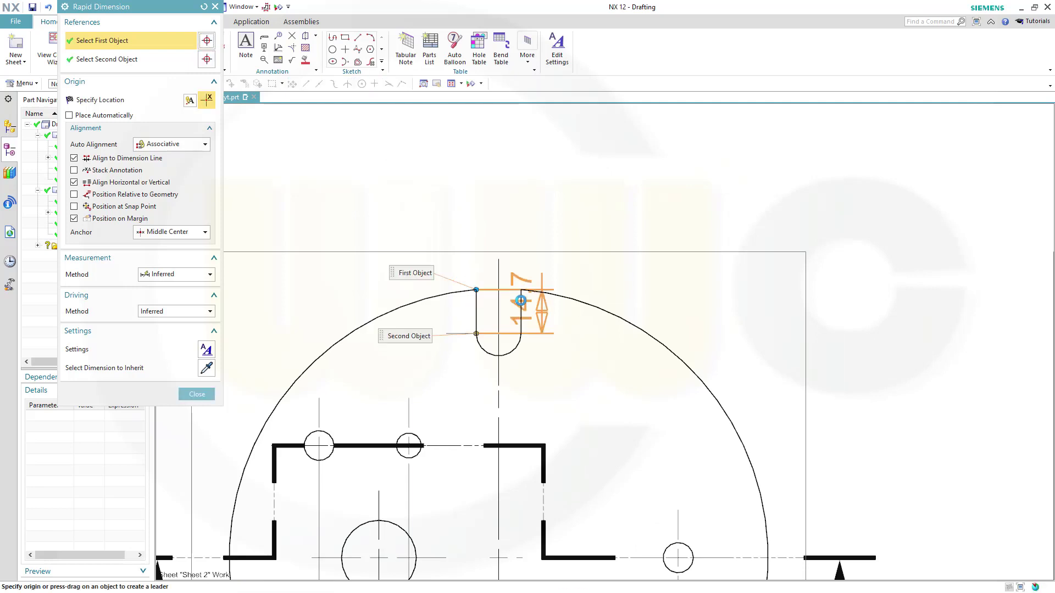
left_click(522, 297)
left_click(522, 298)
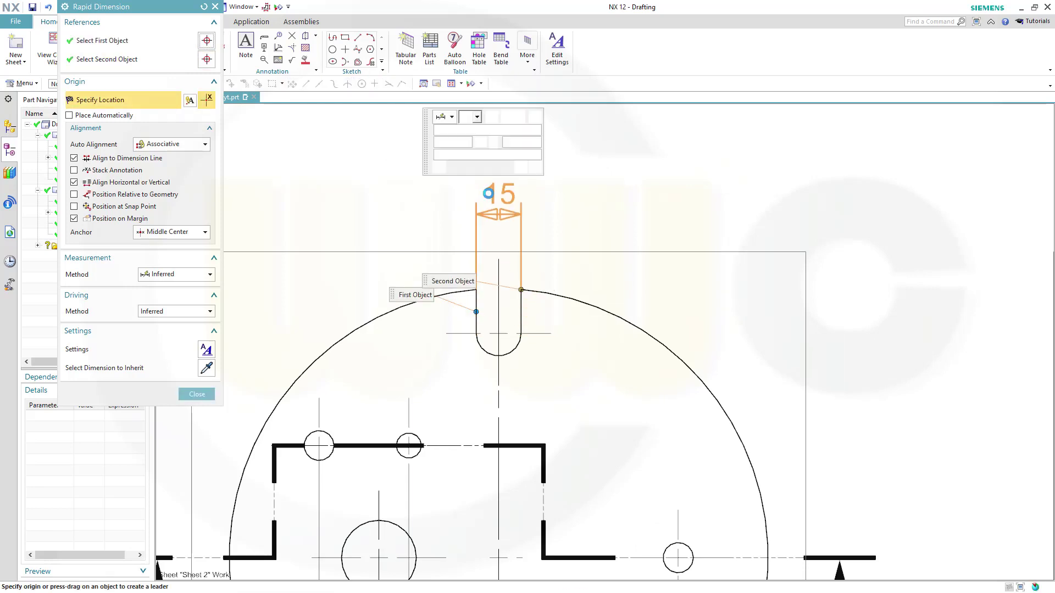
left_click(500, 195)
Add a vertical 75 dimension between the two left hole centres, left of the plate
scroll(640, 418, "down", 4)
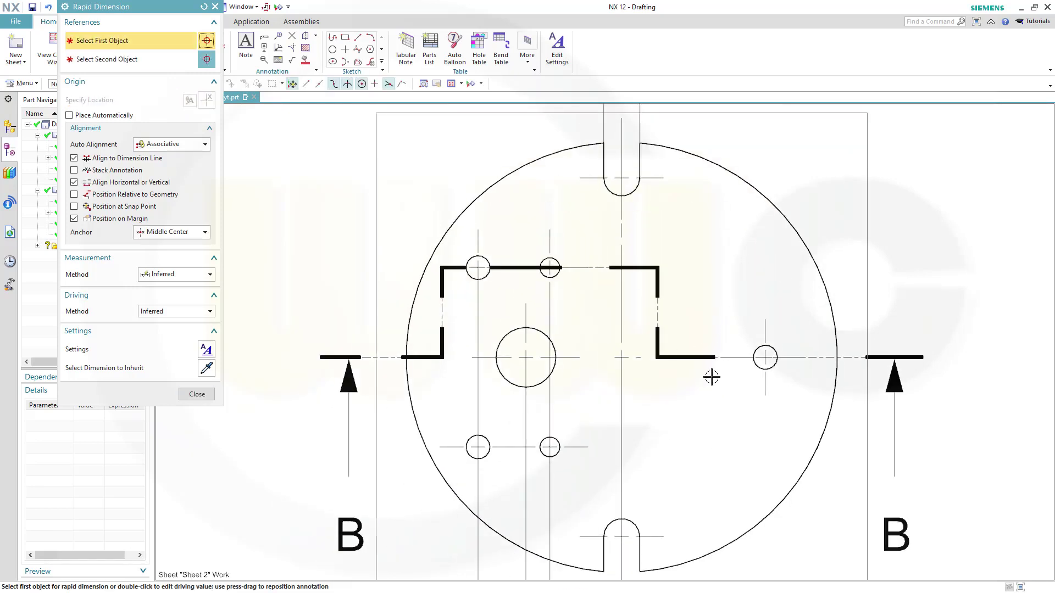
scroll(723, 406, "down", 3)
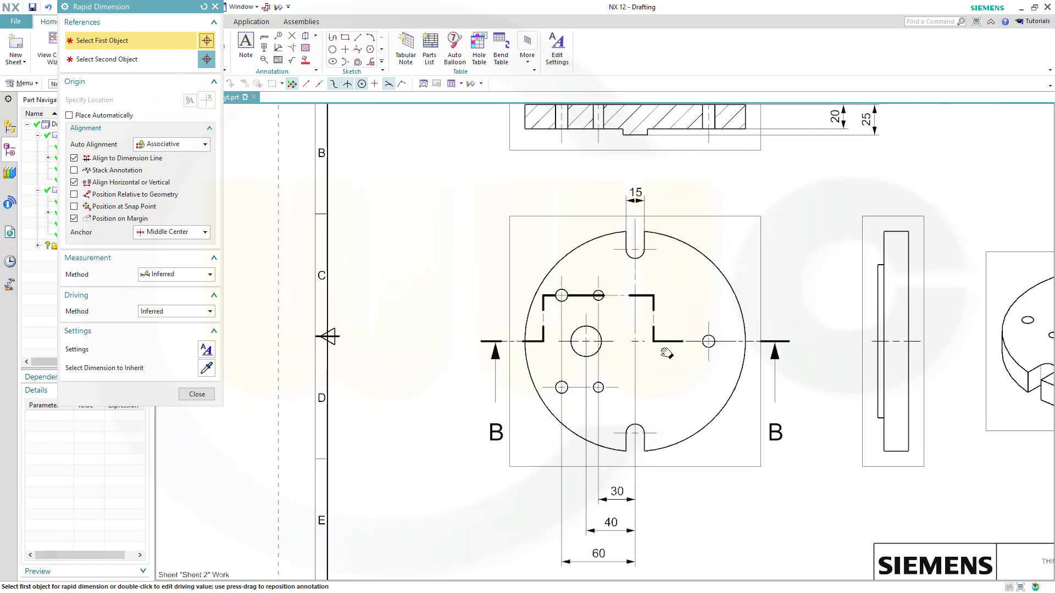
scroll(504, 328, "up", 3)
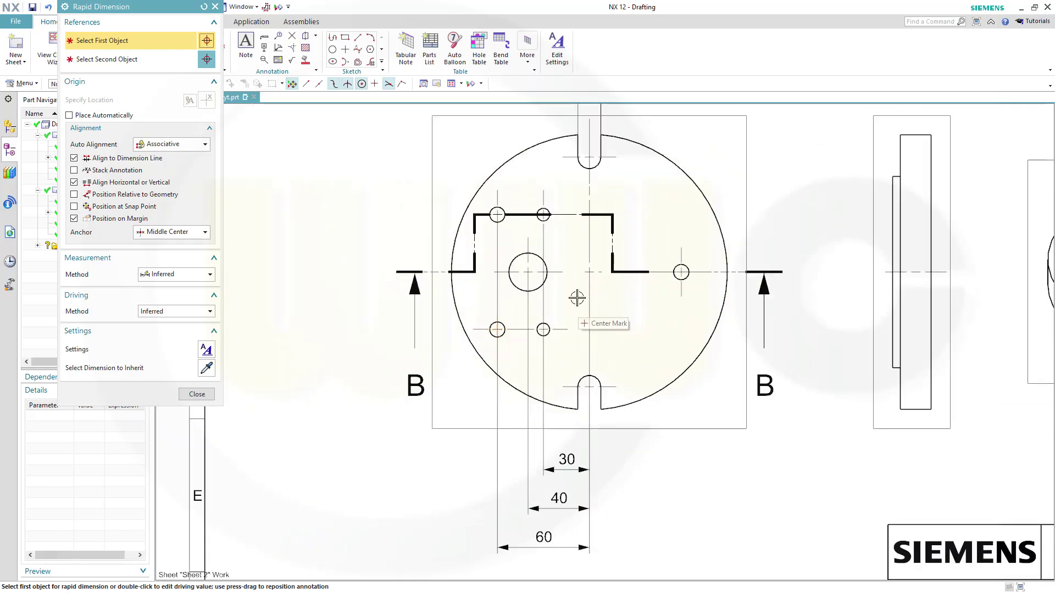
scroll(571, 297, "up", 1)
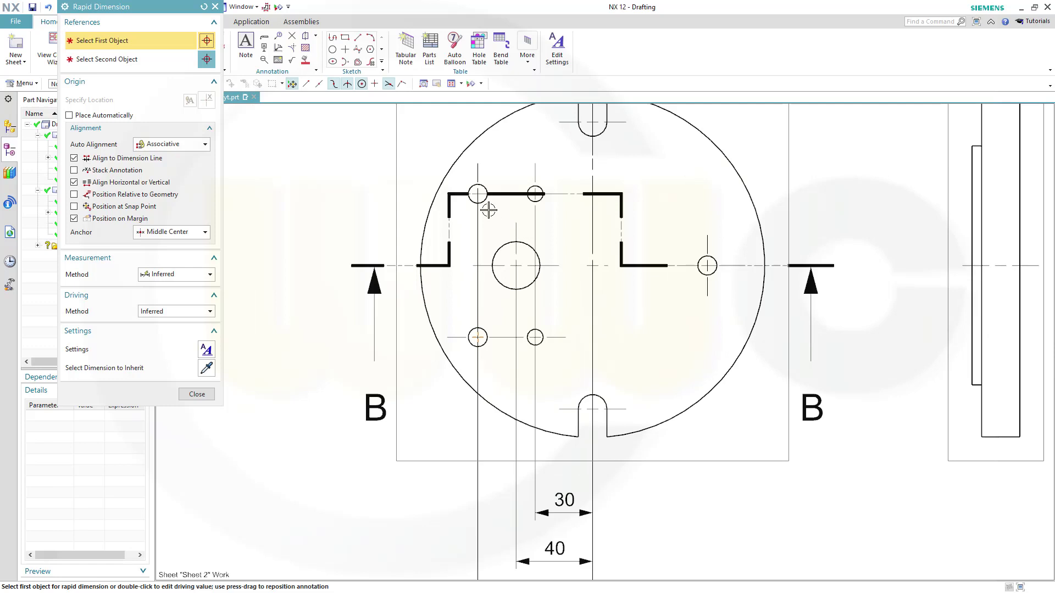
scroll(489, 210, "up", 2)
scroll(471, 186, "up", 1)
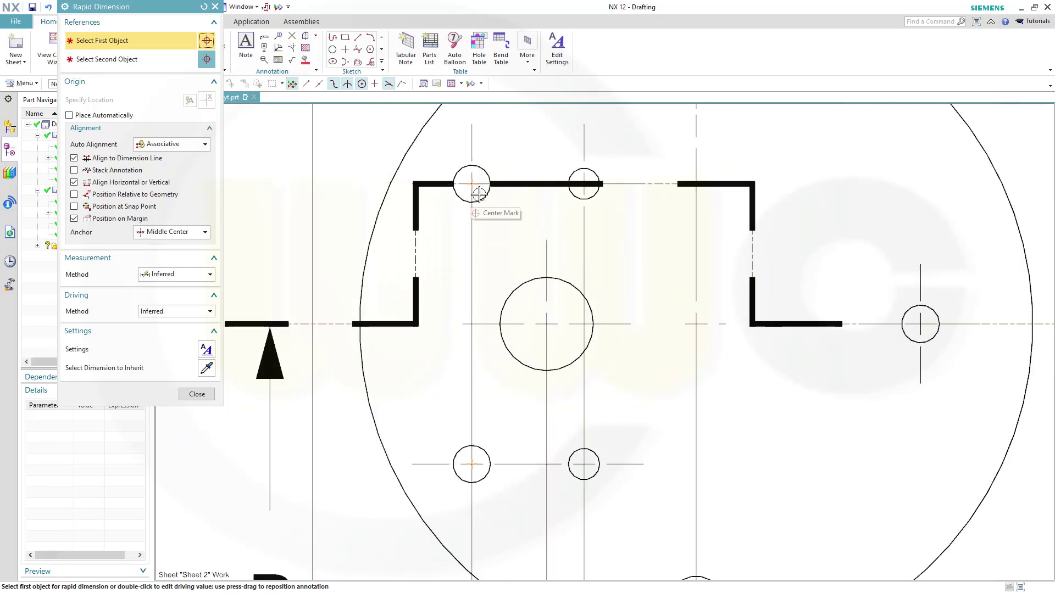
left_click(467, 185)
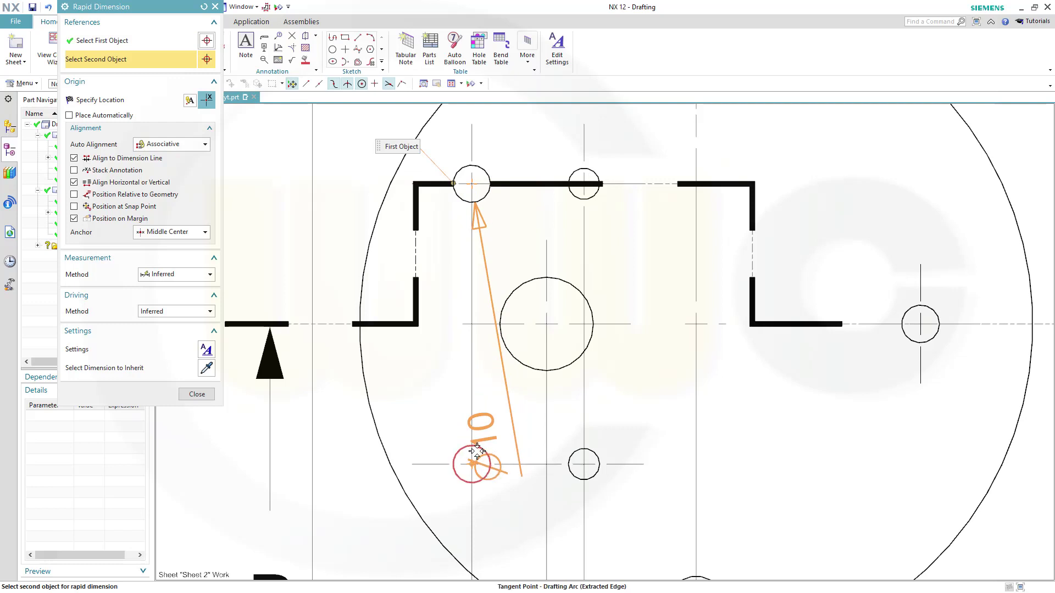
left_click(479, 451)
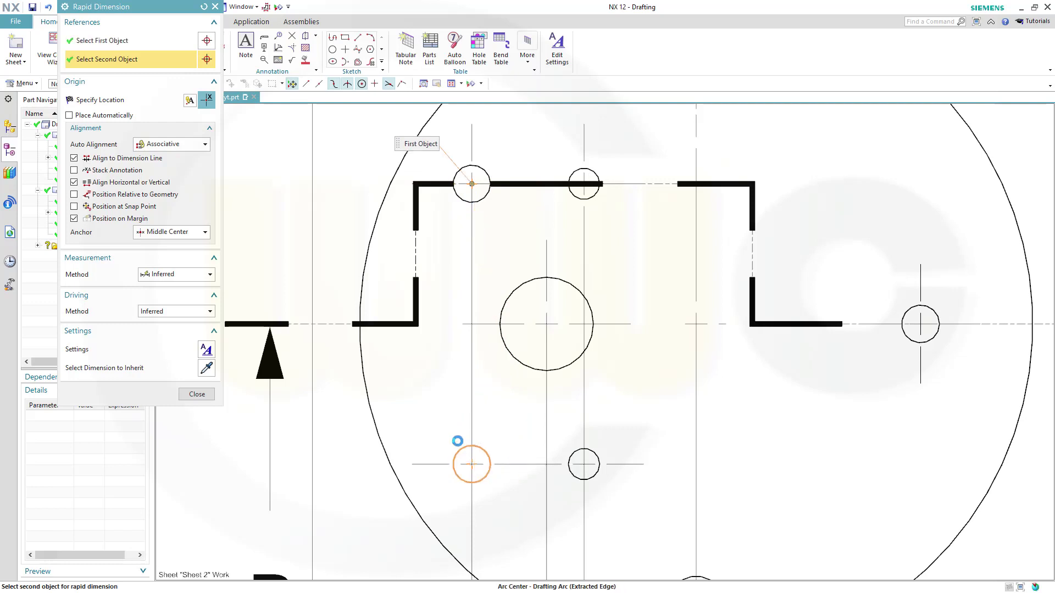
scroll(471, 437, "up", 2)
scroll(675, 384, "down", 3)
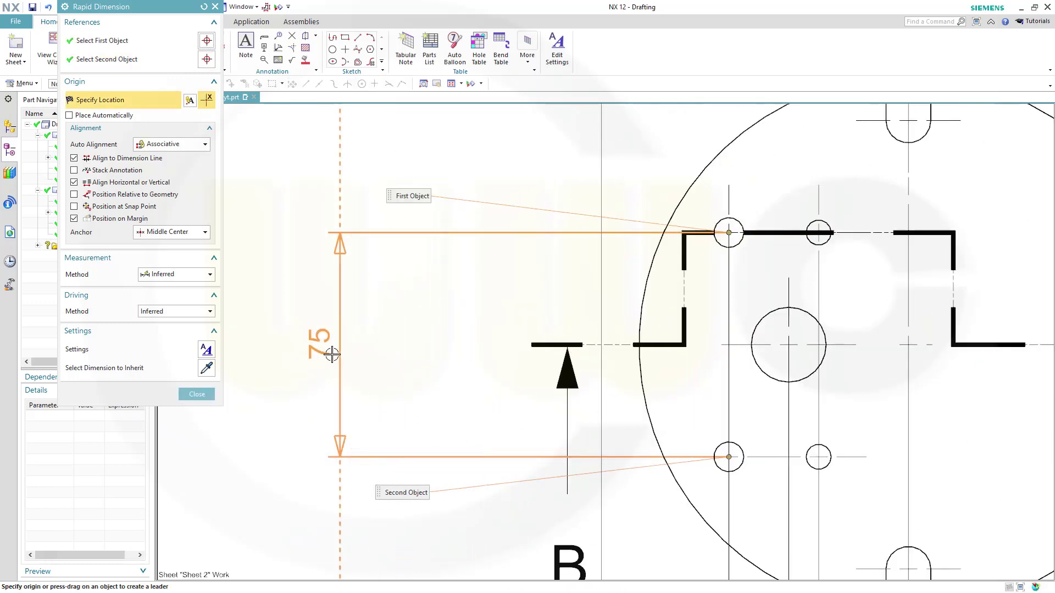
scroll(343, 298, "up", 3)
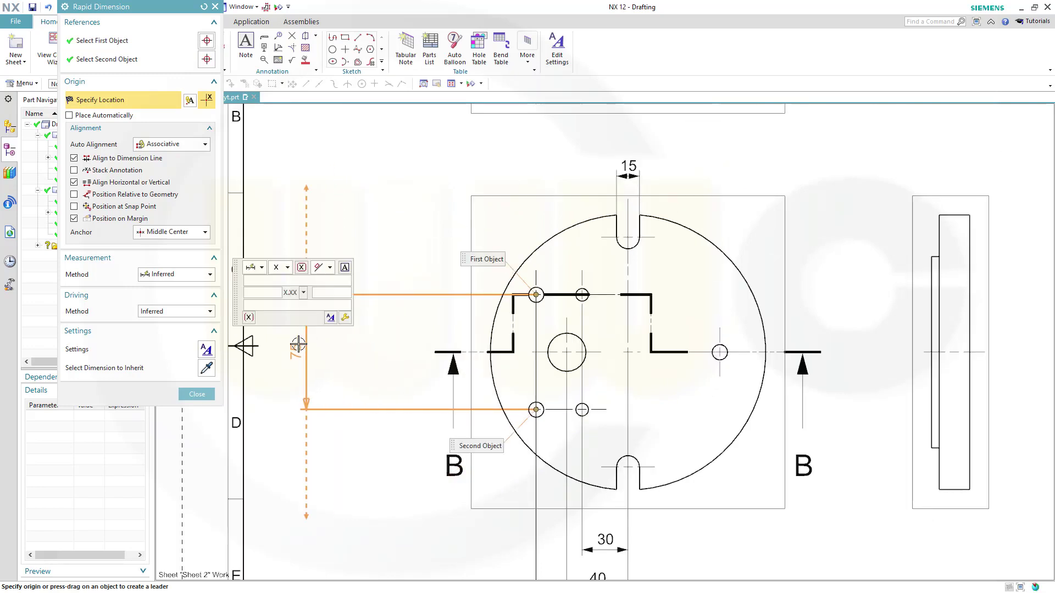
left_click(298, 344)
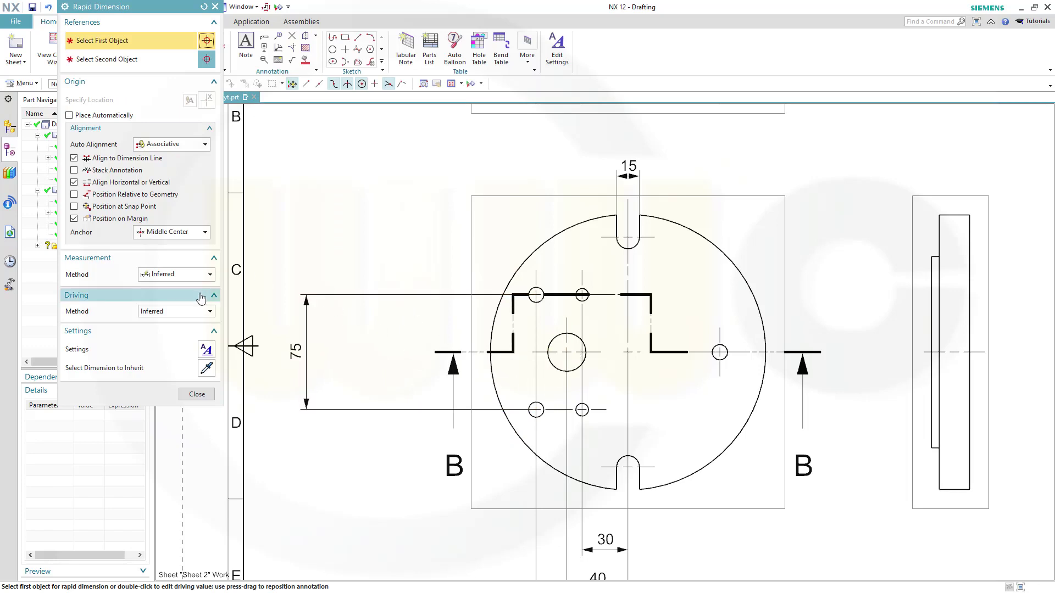
Switch the dimension method to Vertical and cancel a first failed pick on the central hole
left_click(210, 275)
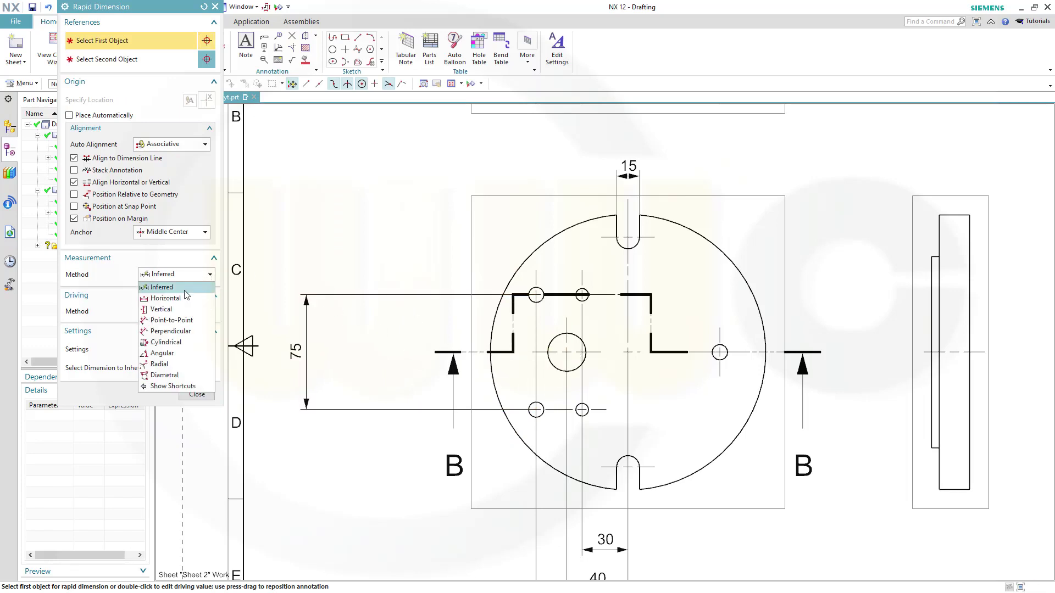
left_click(165, 309)
scroll(605, 355, "up", 2)
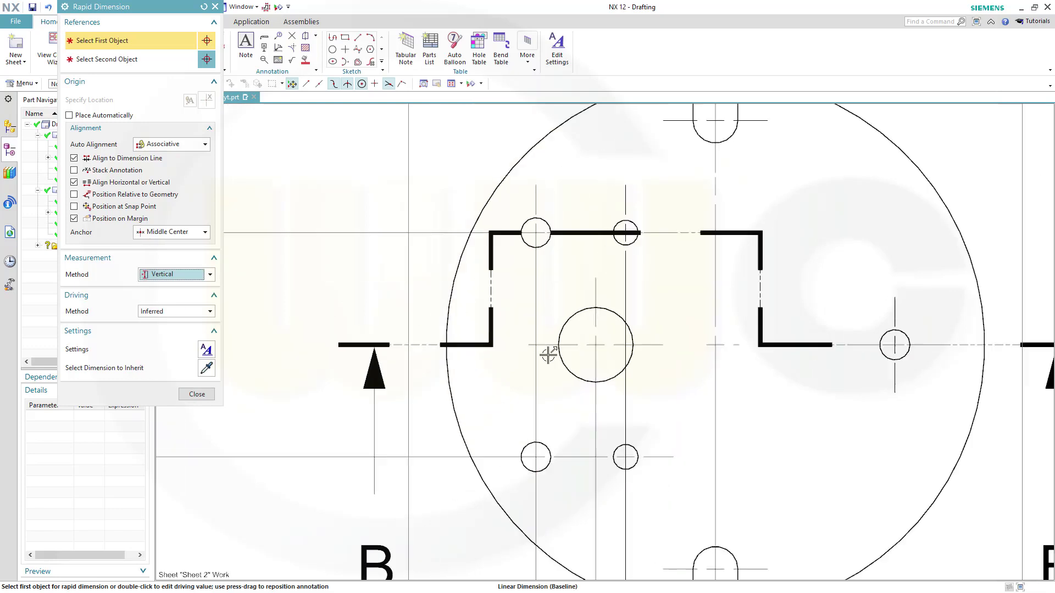
left_click(598, 299)
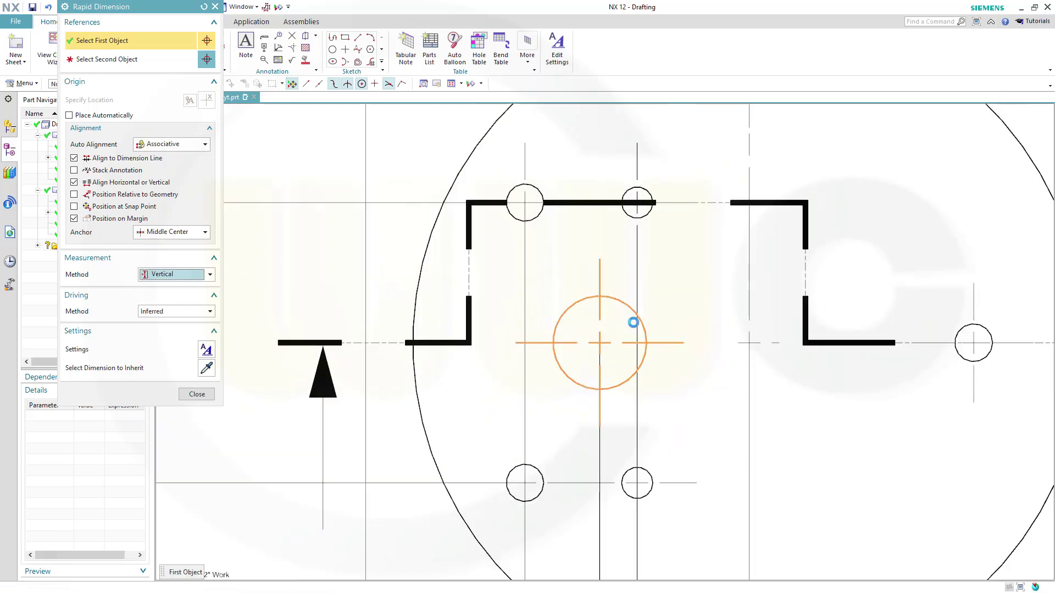
scroll(483, 341, "down", 2)
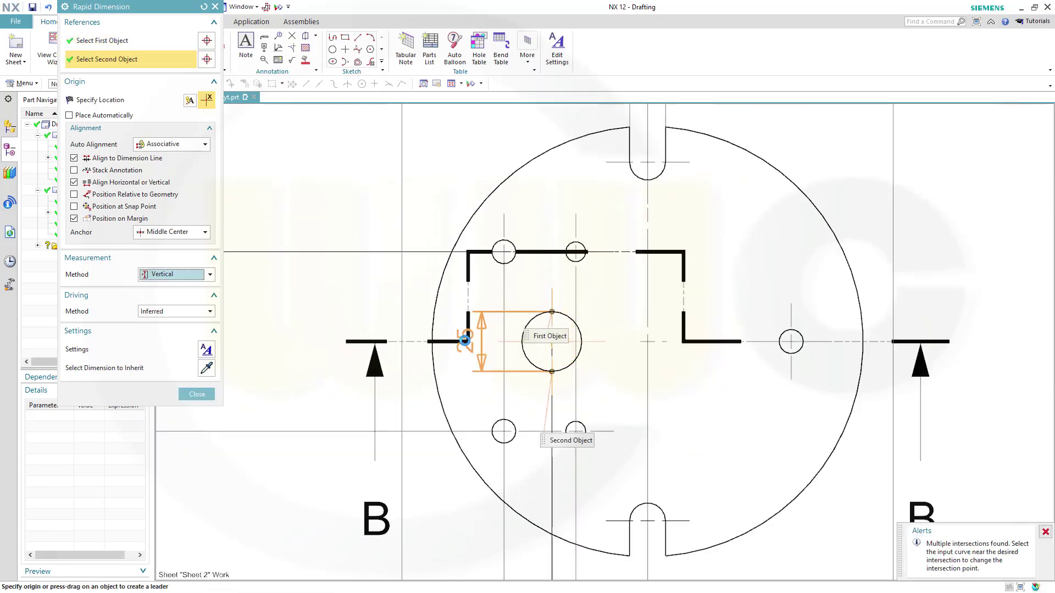
left_click(527, 348)
key("Escape")
scroll(604, 352, "down", 2)
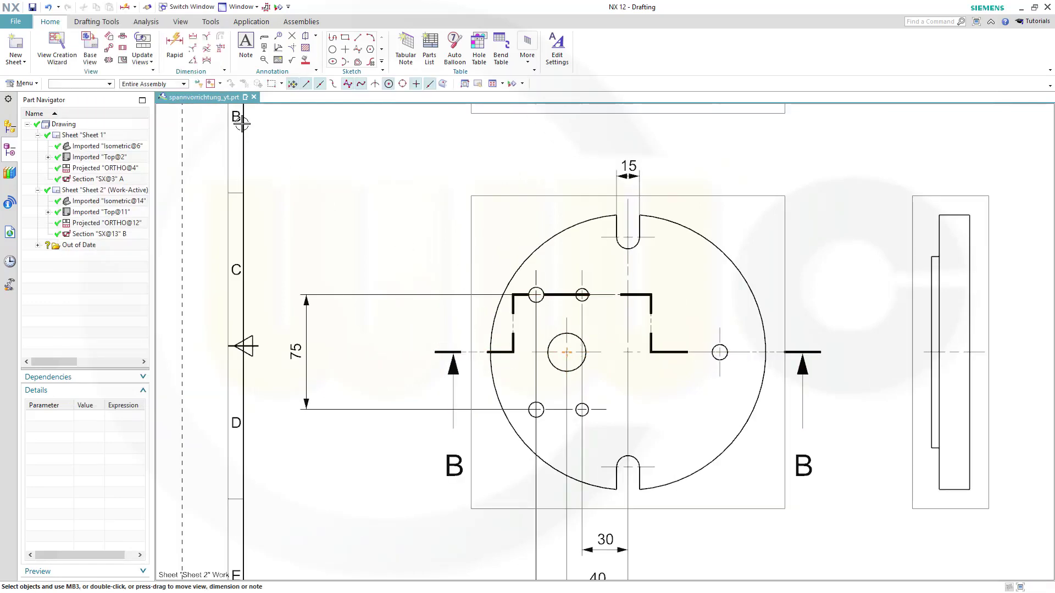
Dimension the central hole as a vertical 25, placed left of the plate, and finish
left_click(169, 49)
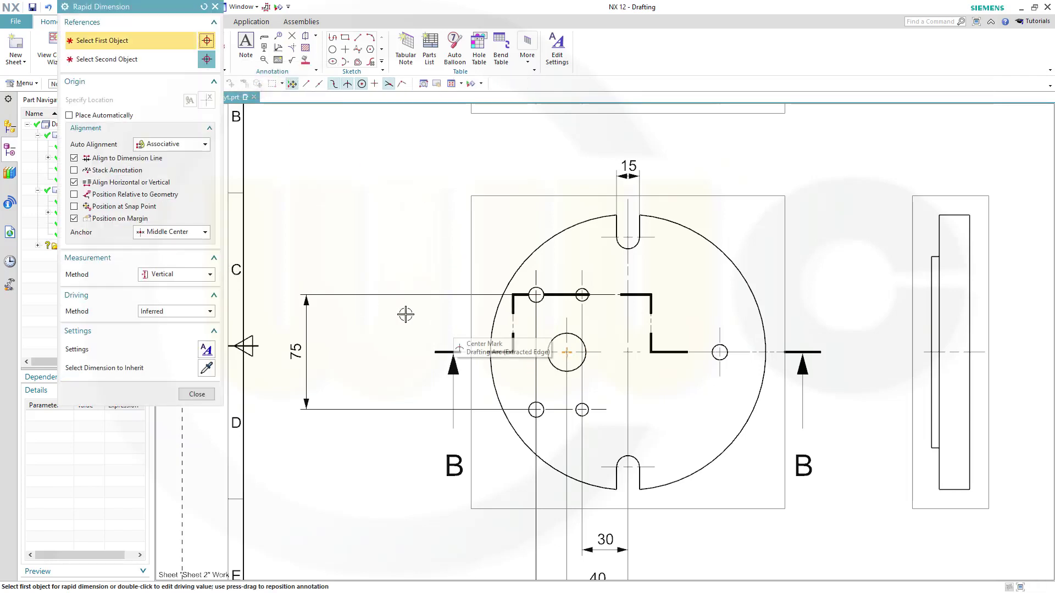
left_click(569, 372)
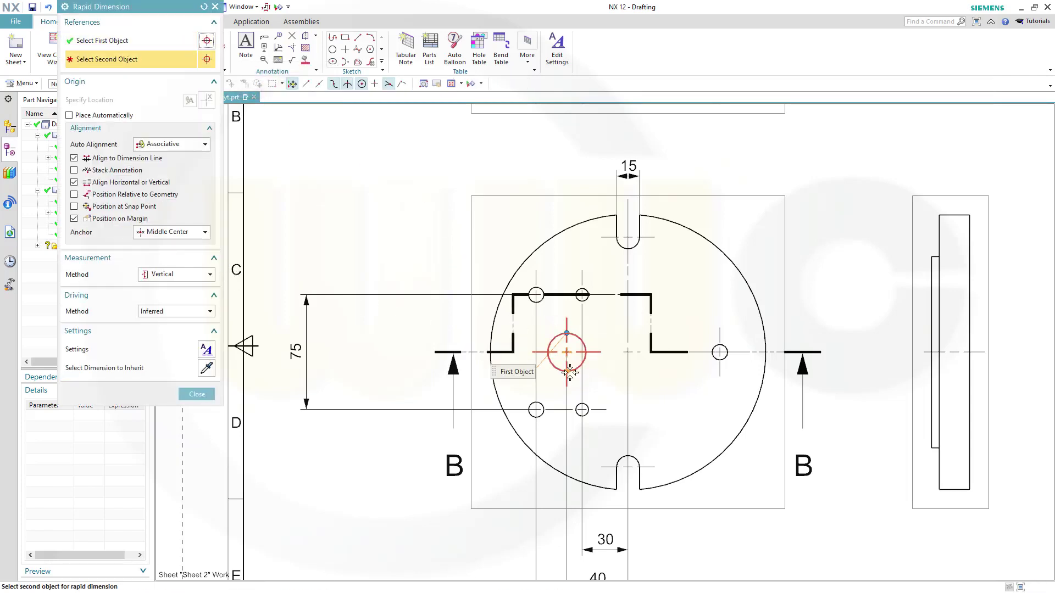
left_click(566, 372)
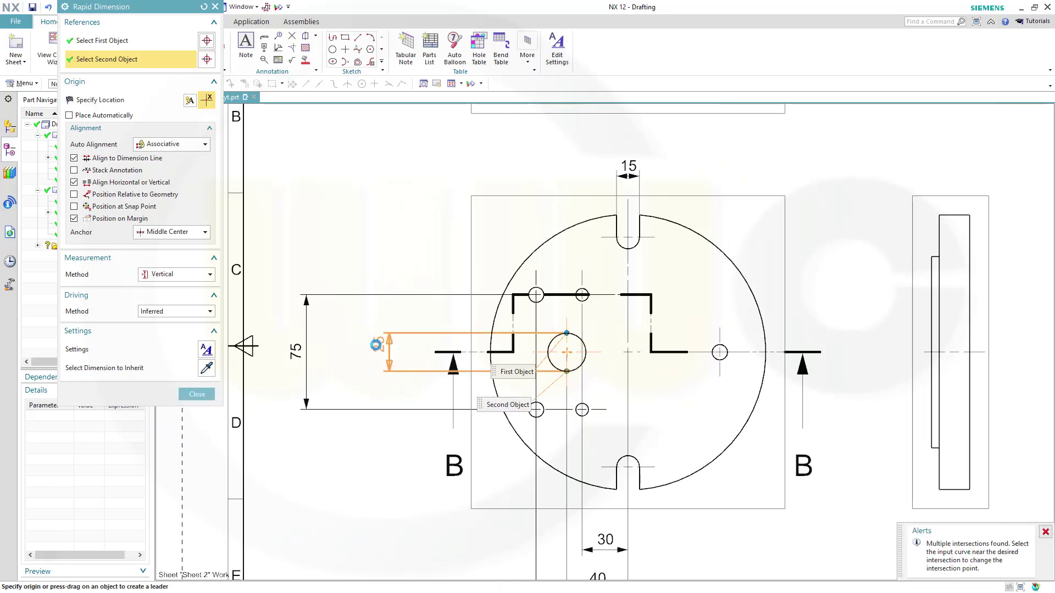
left_click(368, 347)
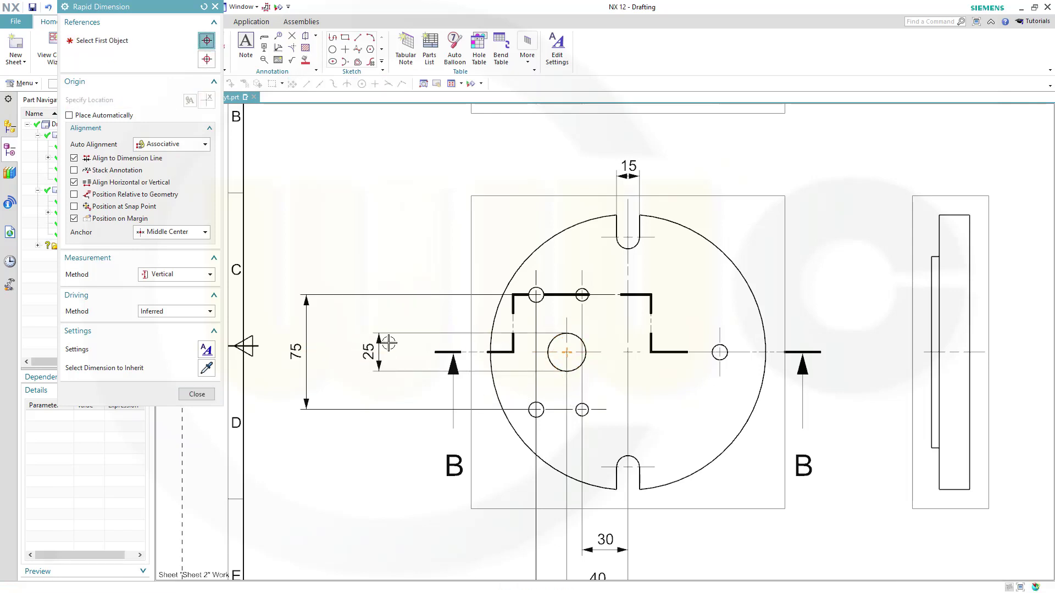
left_click(196, 394)
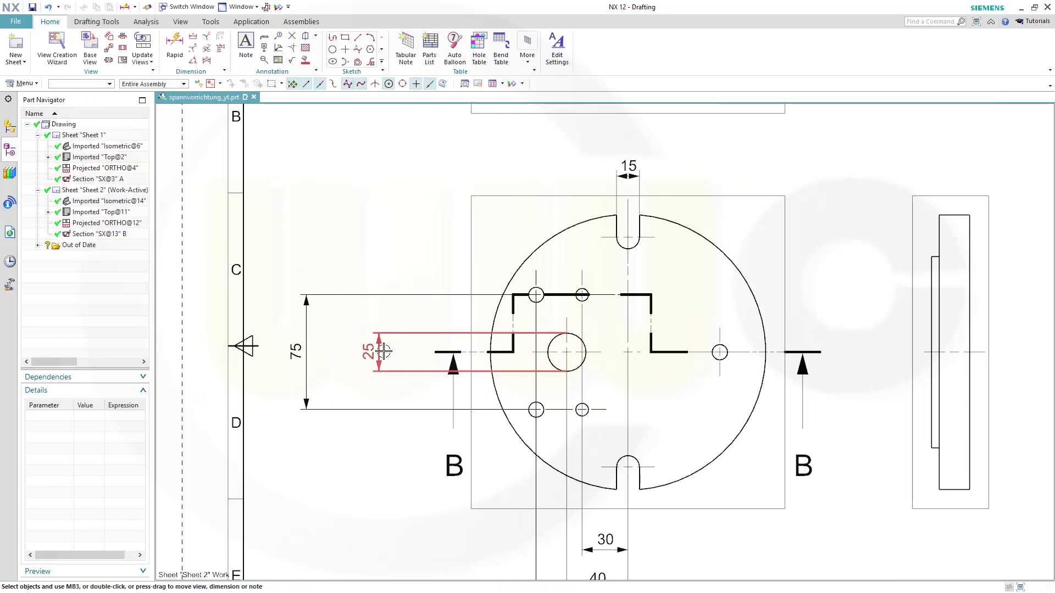
right_click(362, 352)
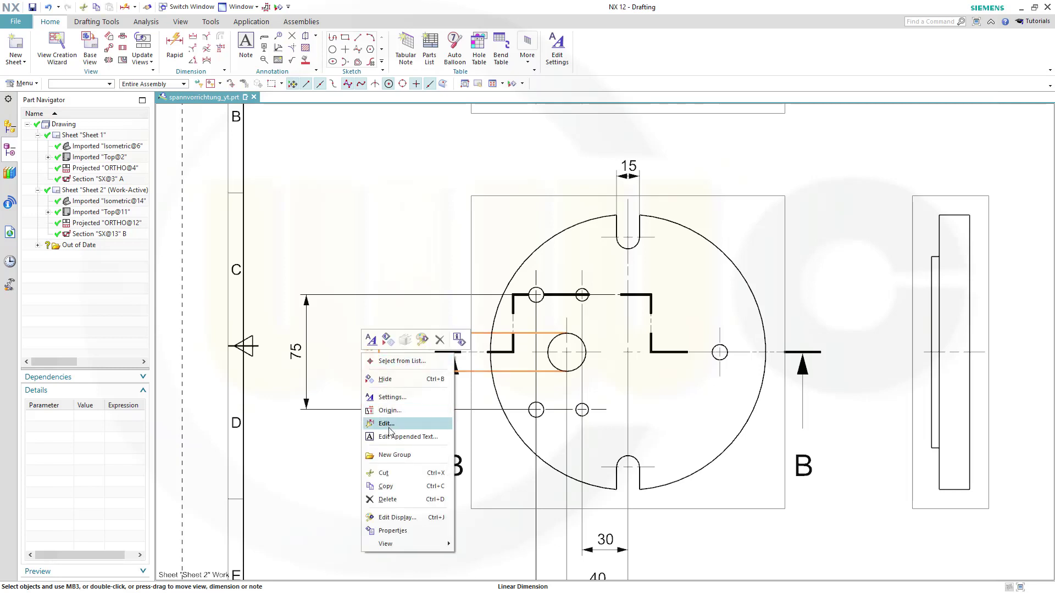
left_click(393, 437)
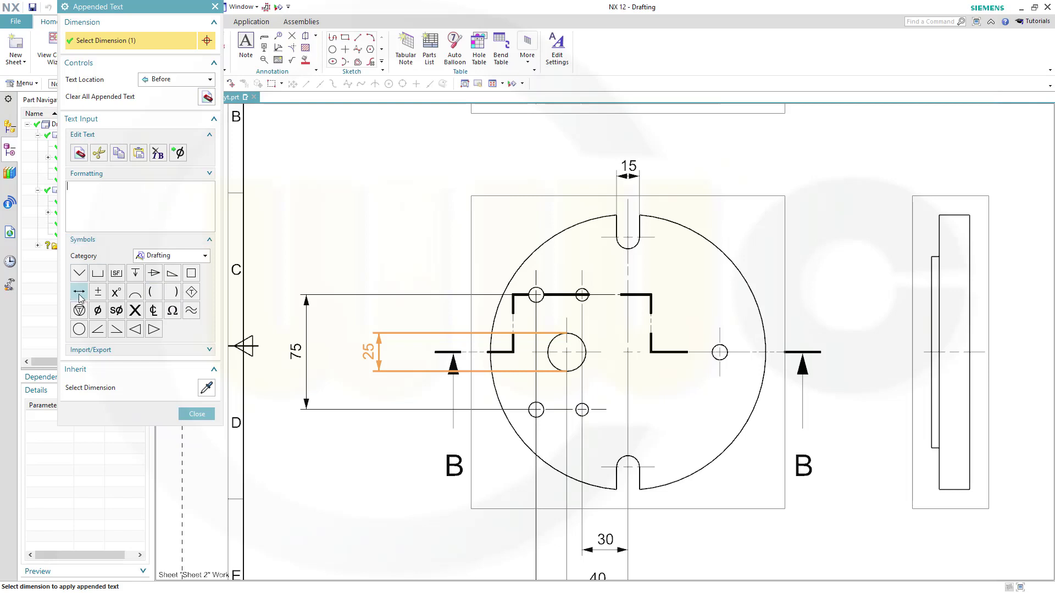
left_click(96, 310)
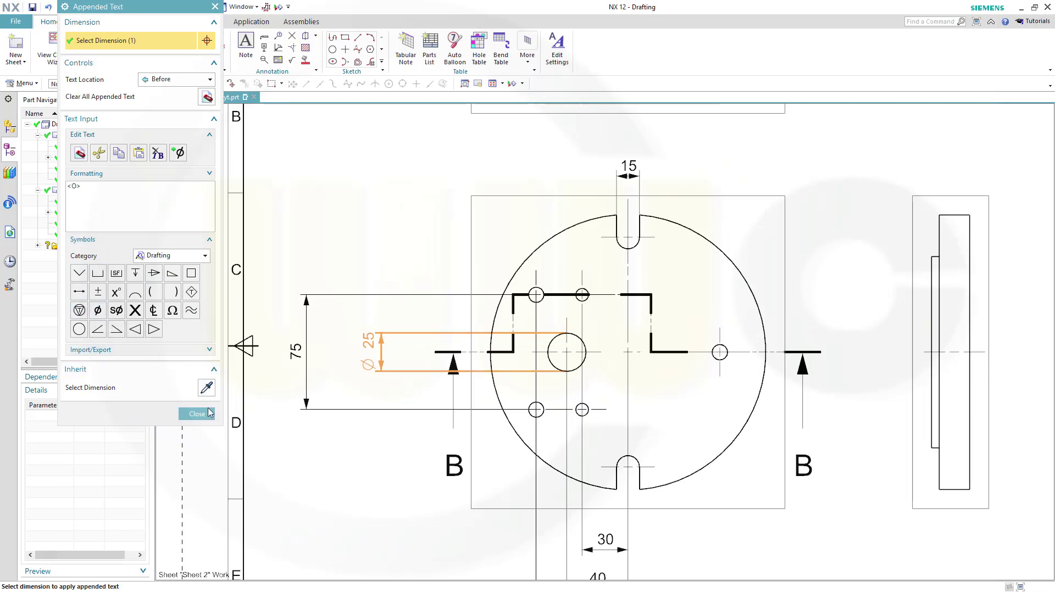
left_click(196, 416)
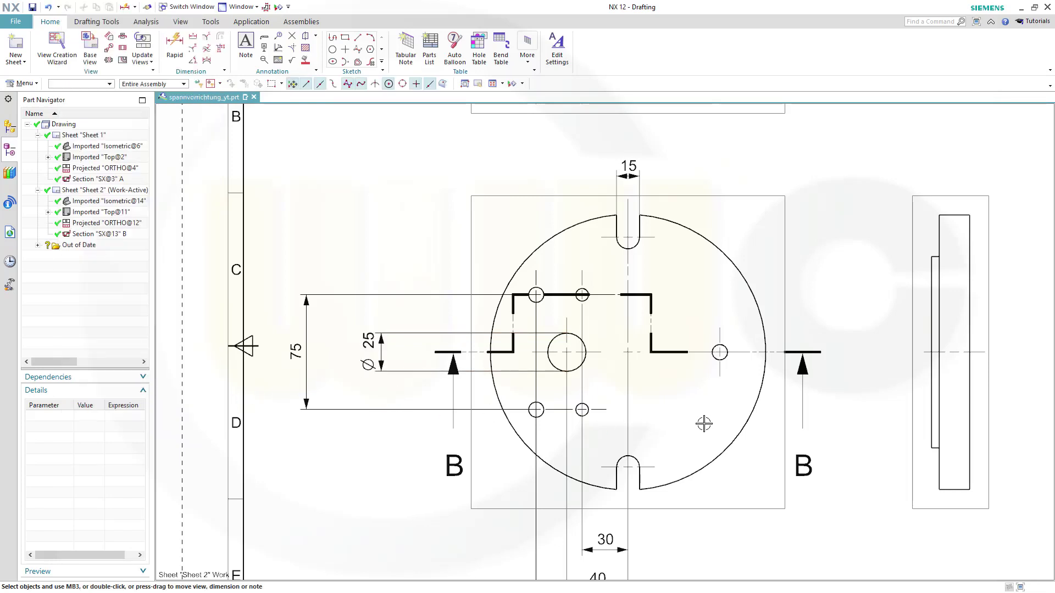
scroll(722, 423, "down", 1)
mouse_move(741, 464)
middle_mouse_down("shift")
mouse_move(725, 407)
mouse_move(640, 397)
middle_mouse_up("shift")
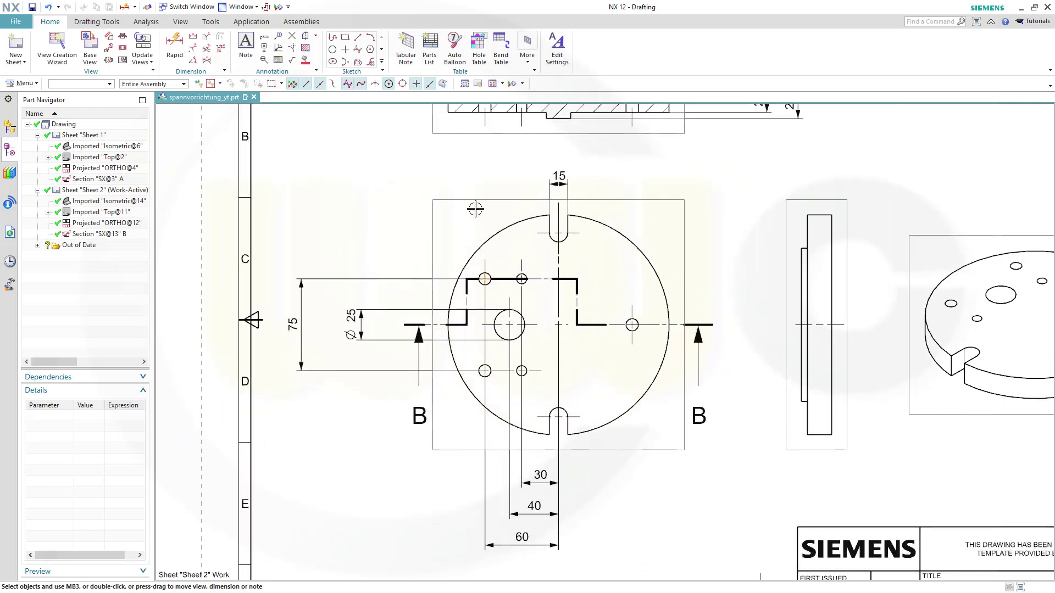
middle_click_drag(475, 208, 461, 274, "shift")
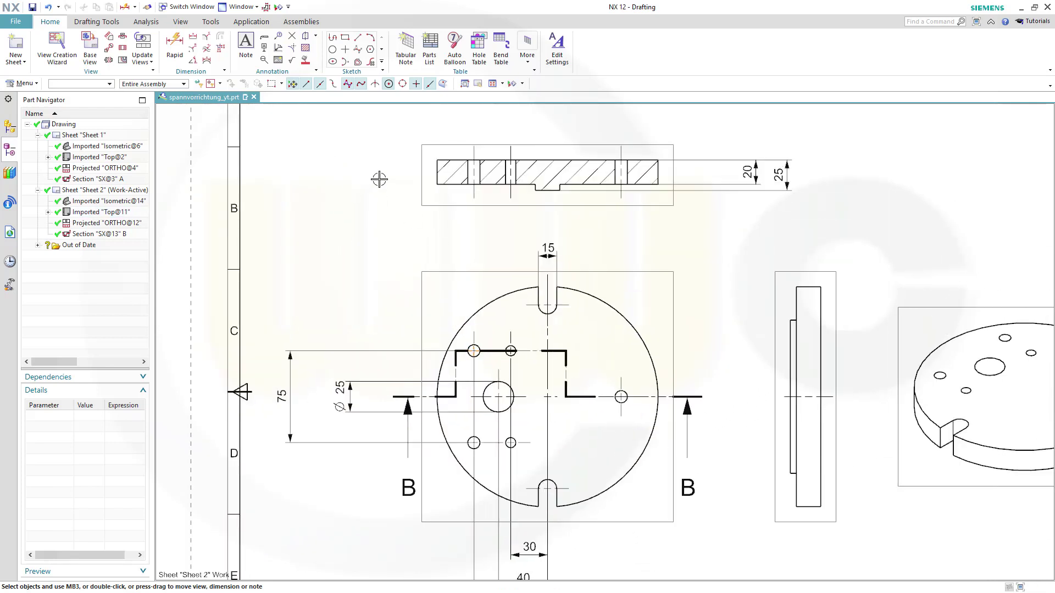
key("ctrl+f")
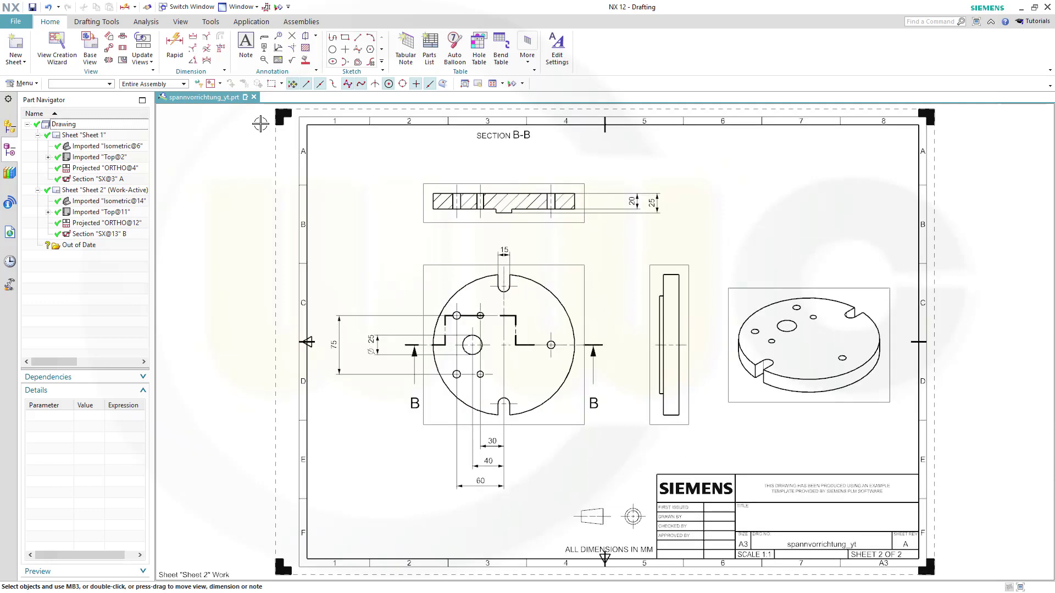
Add a vertical 150 dimension between the top and bottom slot centres, right of the front view
scroll(536, 373, "up", 5)
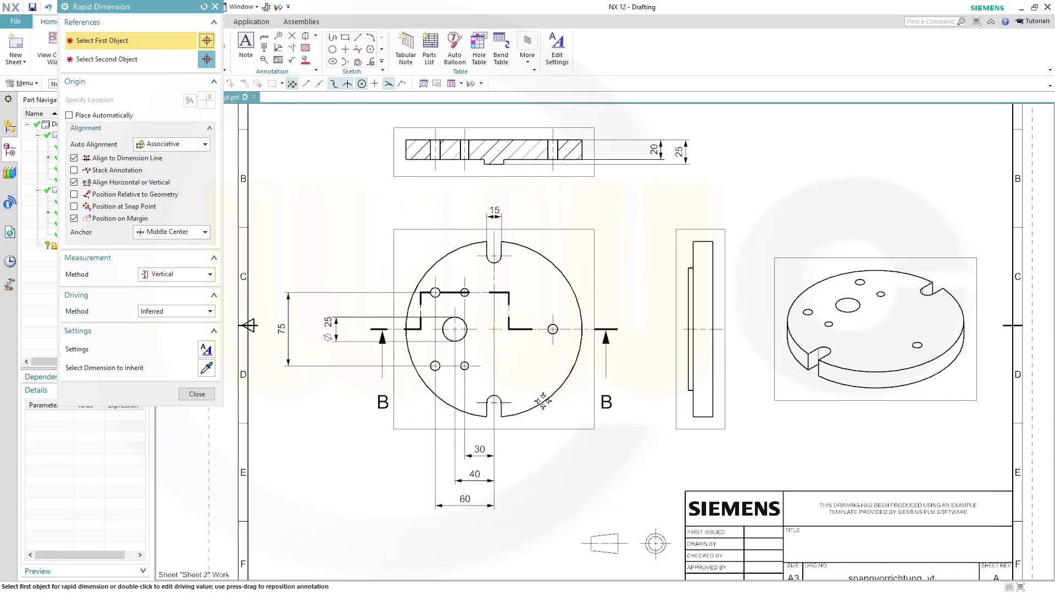
scroll(444, 187, "up", 2)
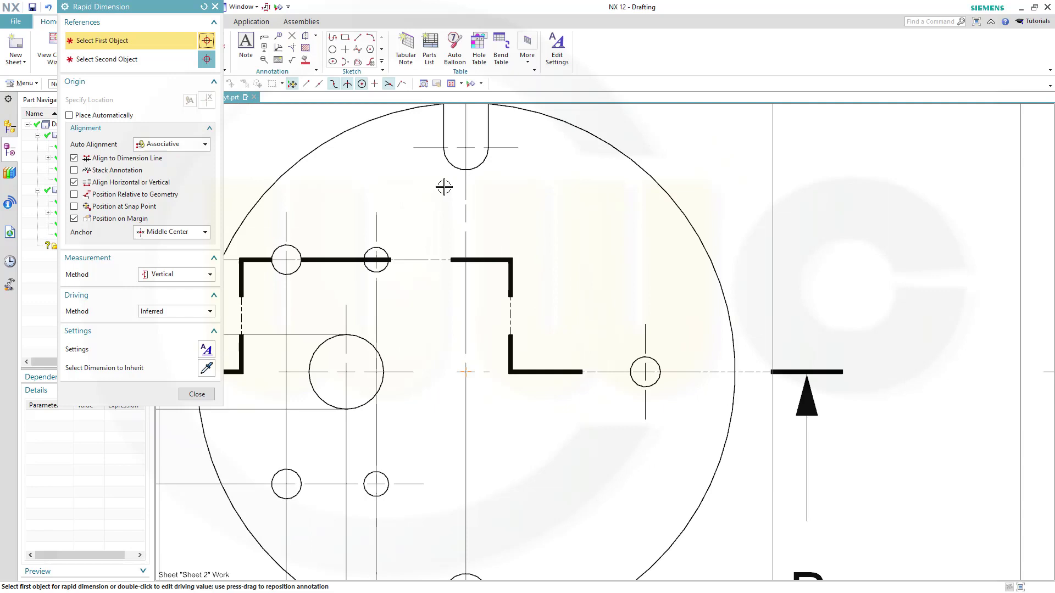
left_click(471, 168)
scroll(526, 235, "down", 3)
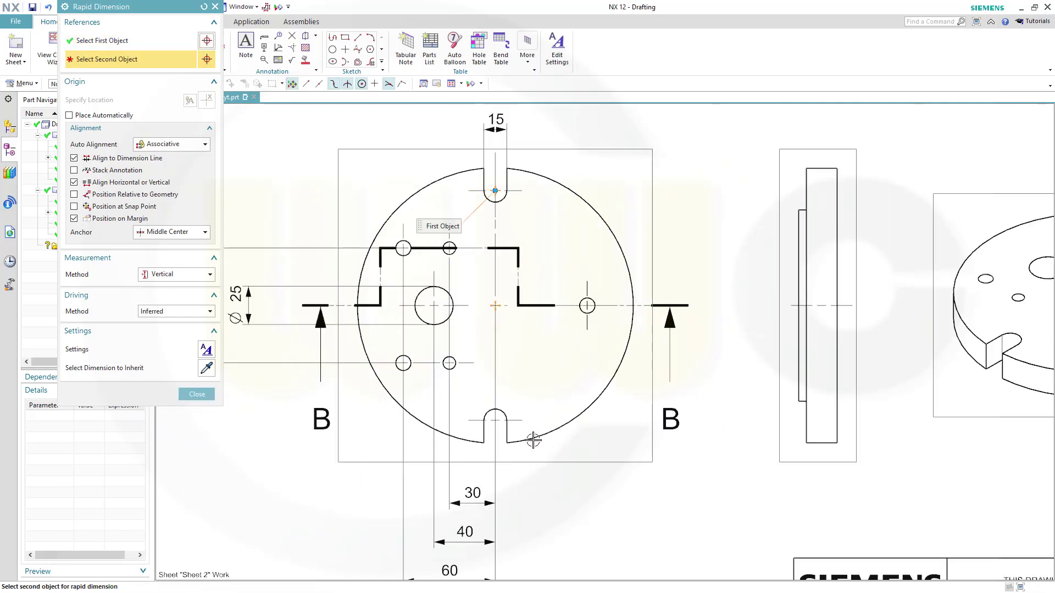
scroll(533, 439, "up", 4)
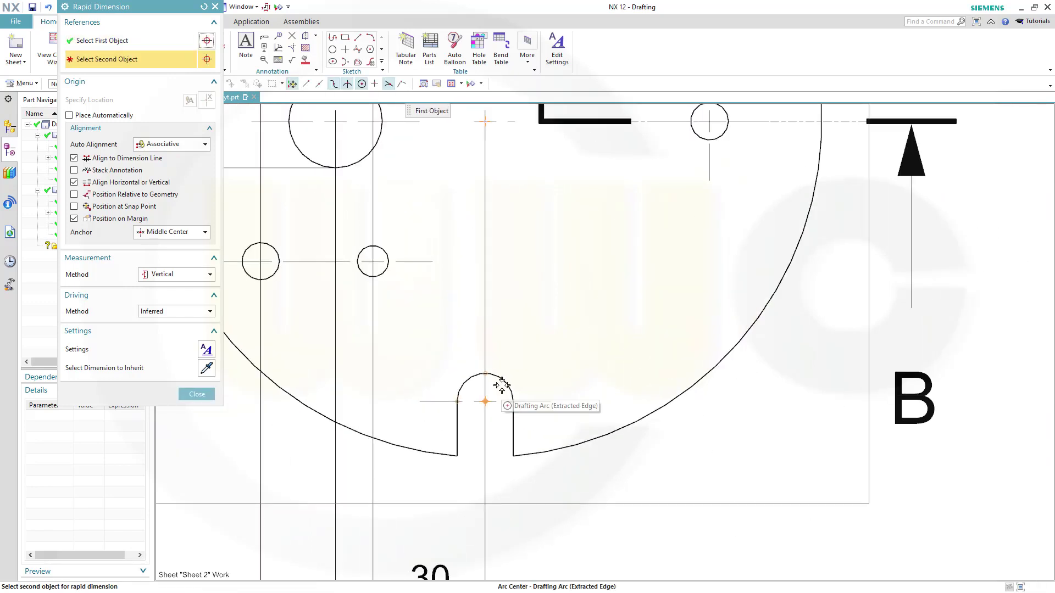
left_click(485, 399)
scroll(644, 364, "down", 1)
scroll(805, 341, "down", 2)
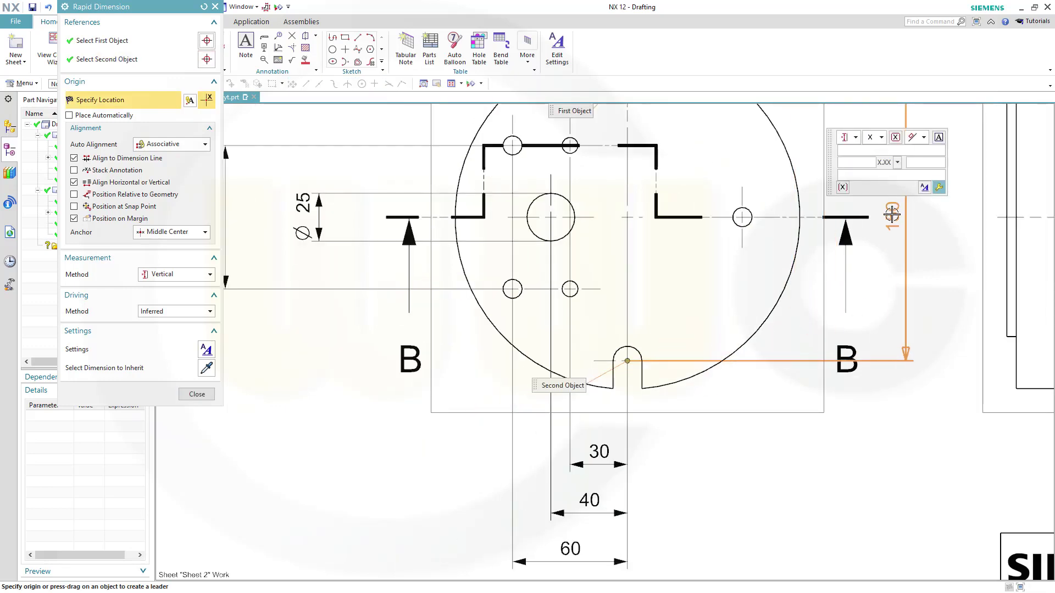
left_click(905, 236)
Pan and zoom the sheet to recentre the front and side views
scroll(929, 289, "down", 3)
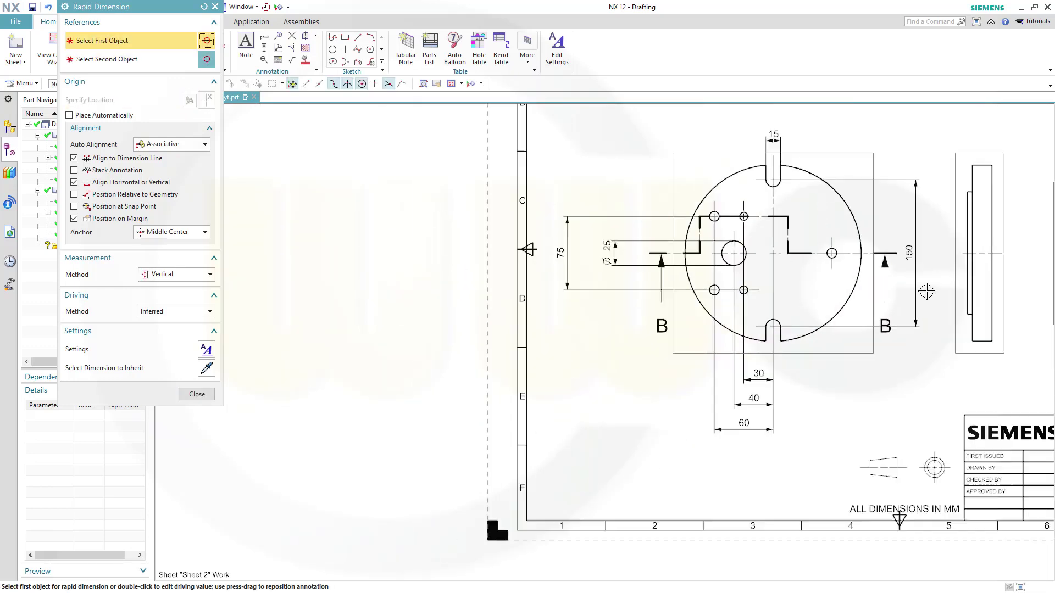
middle_click_drag(934, 286, 698, 283, "shift")
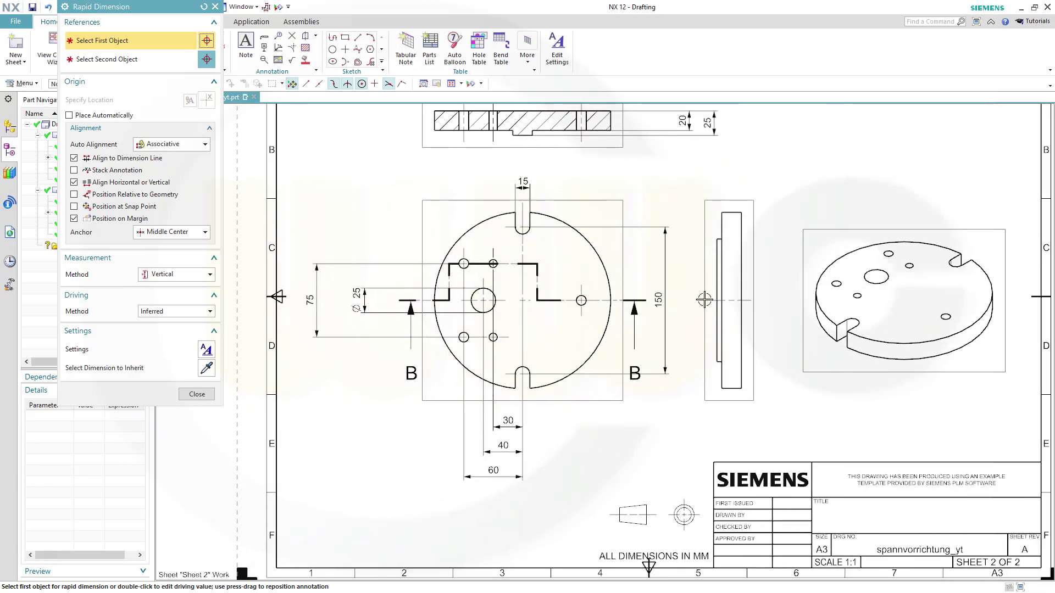
scroll(699, 283, "up", 2)
scroll(703, 267, "up", 2)
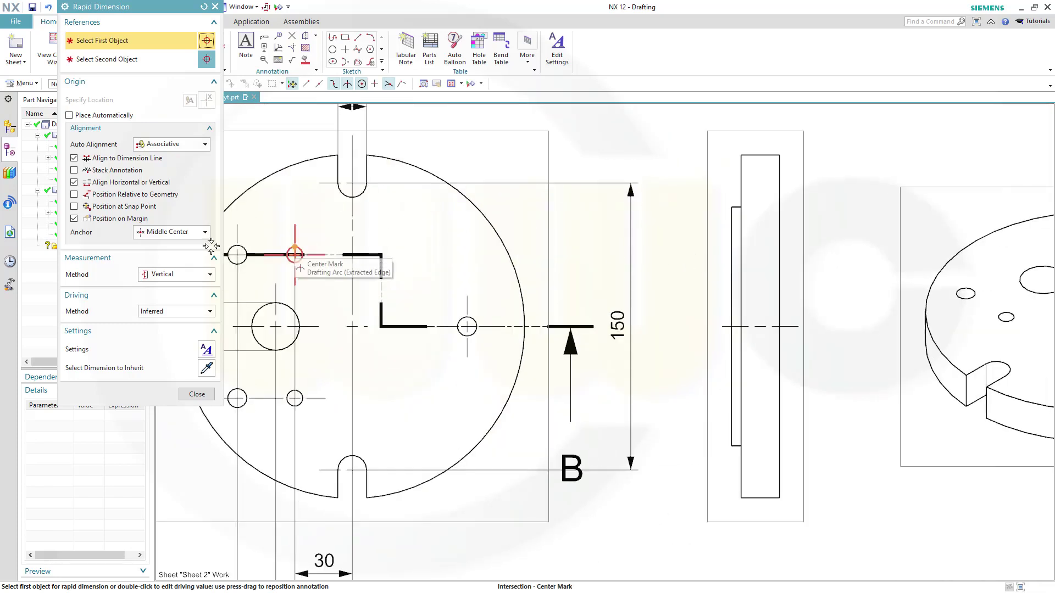
Add a cylindrical Ø125 dimension across the side view's hub, placed along its left side
left_click(208, 278)
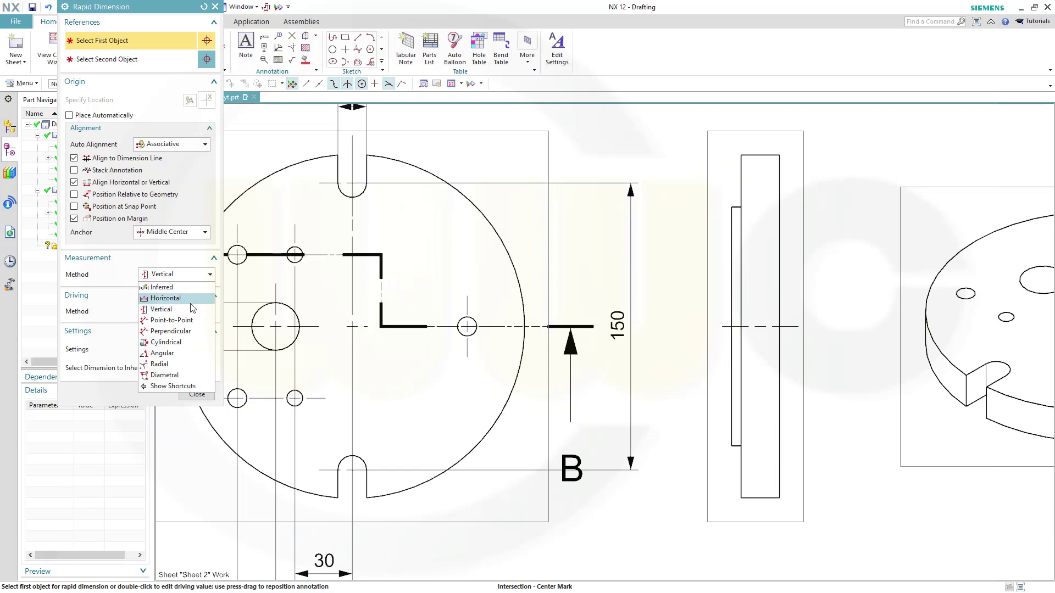
left_click(165, 345)
scroll(753, 231, "up", 6)
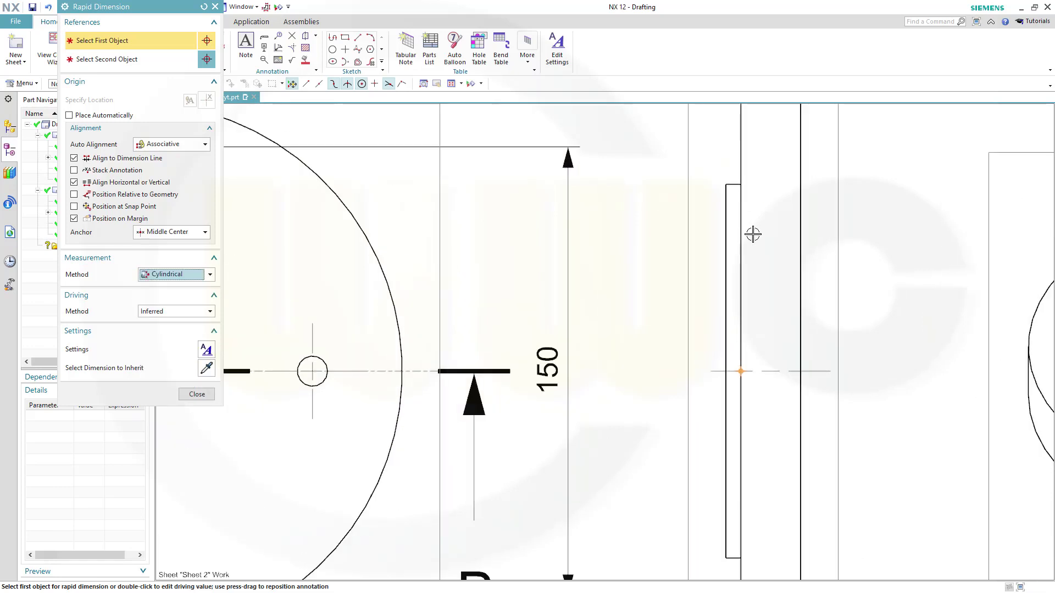
left_click(693, 126)
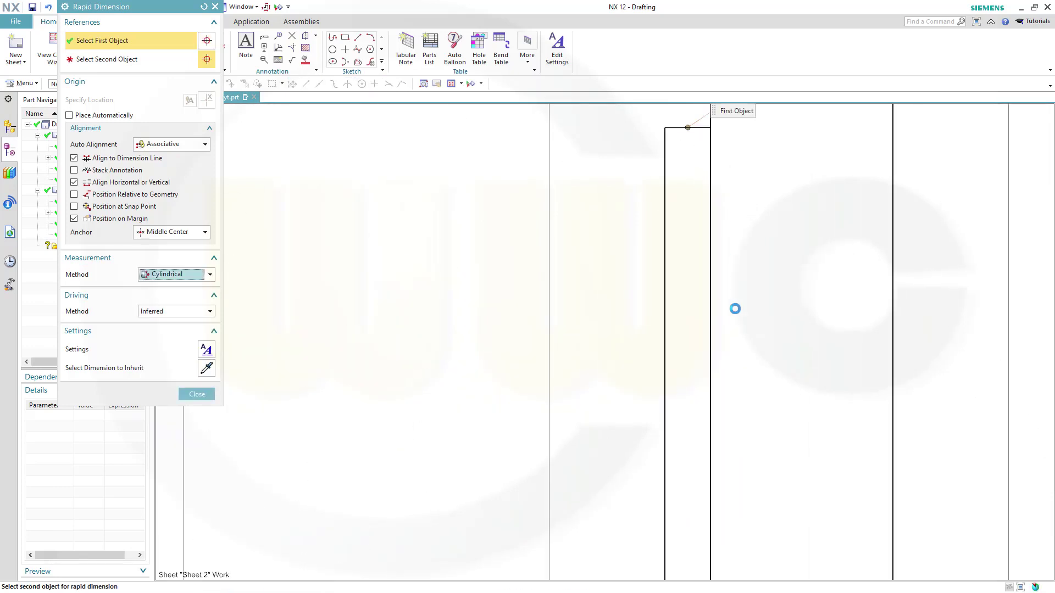
scroll(789, 348, "down", 3)
scroll(817, 464, "down", 2)
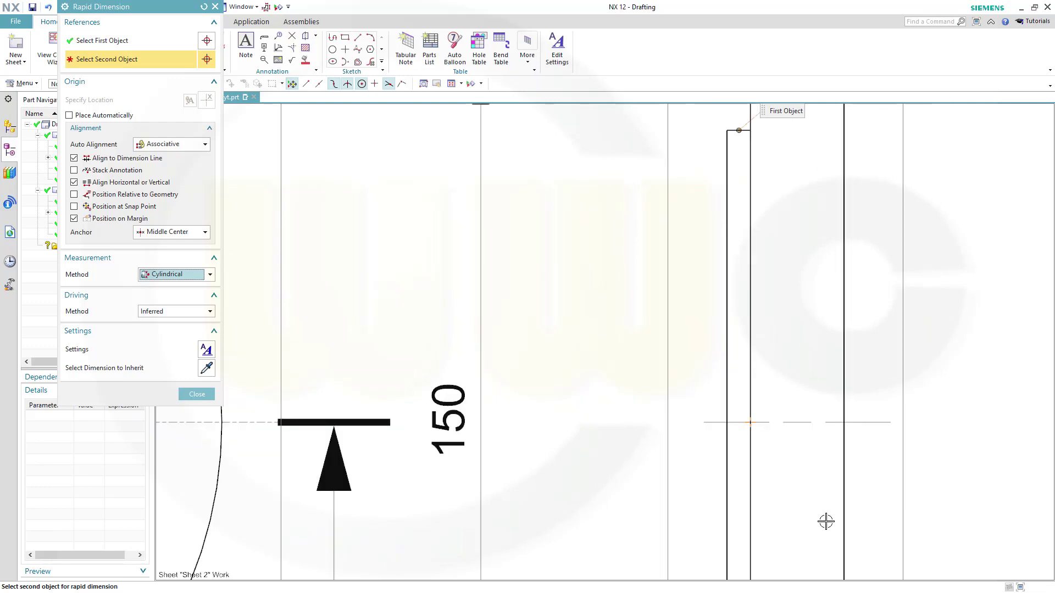
mouse_move(827, 520)
middle_mouse_down("shift")
mouse_move(841, 266)
mouse_move(705, 377)
middle_mouse_up("shift")
scroll(741, 442, "up", 4)
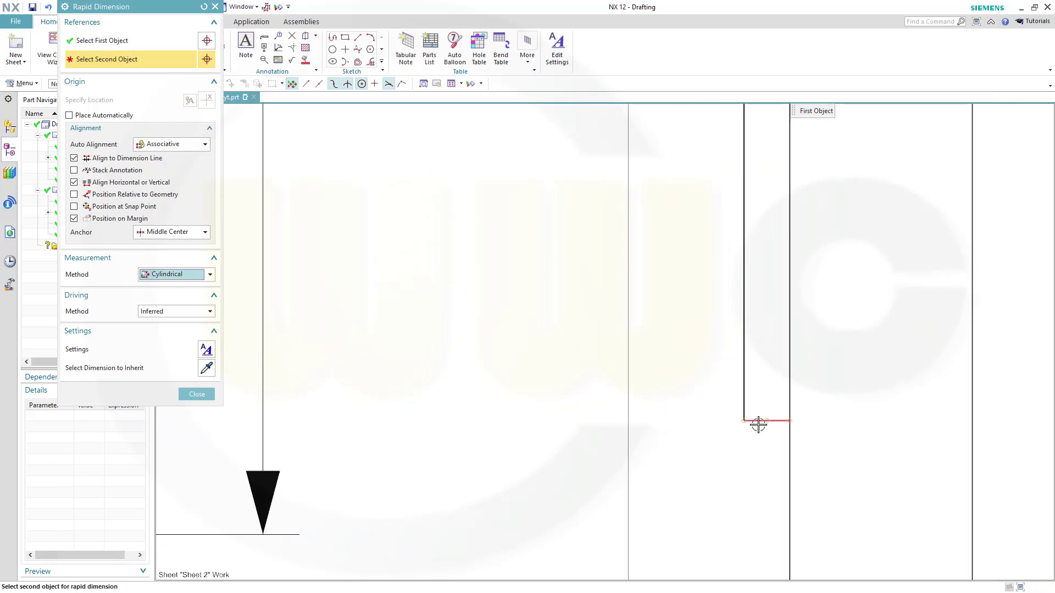
left_click(758, 422)
scroll(735, 354, "up", 3)
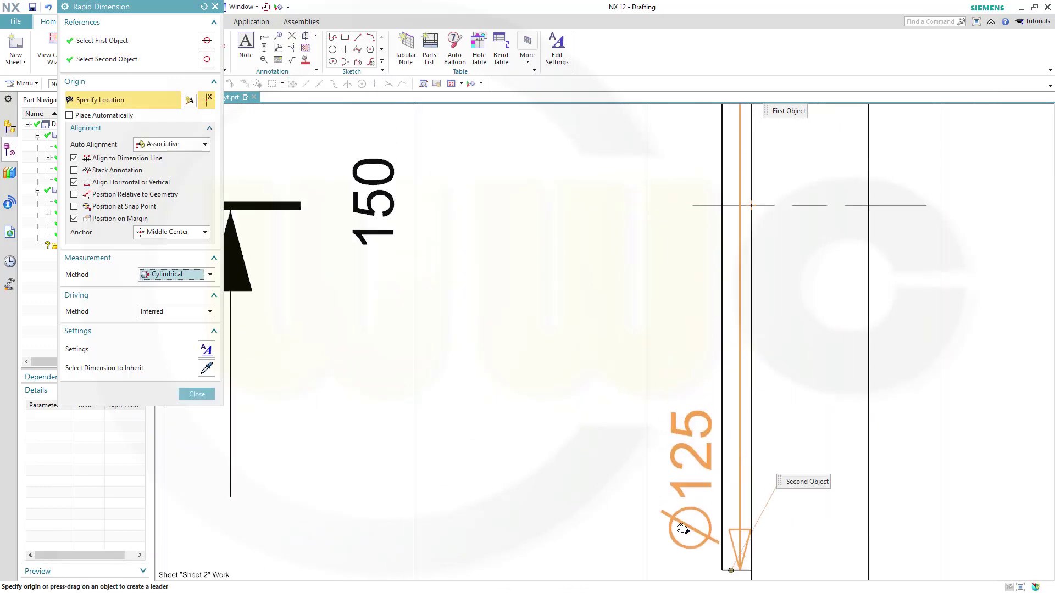
left_click(582, 258)
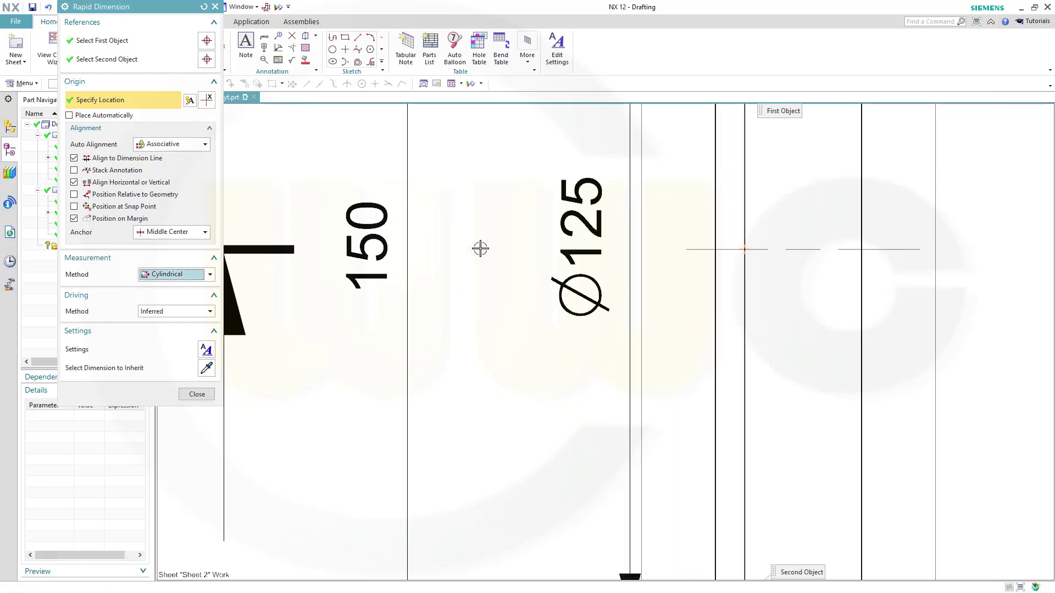
Zoom out and pan to bring the full sheet back into view
scroll(344, 315, "down", 6)
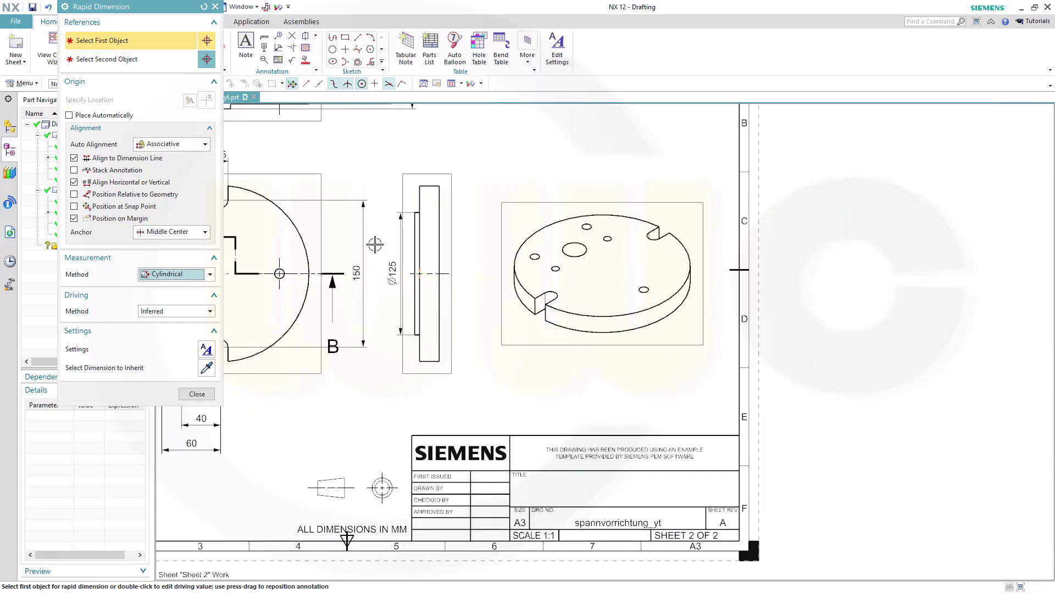
scroll(370, 241, "down", 2)
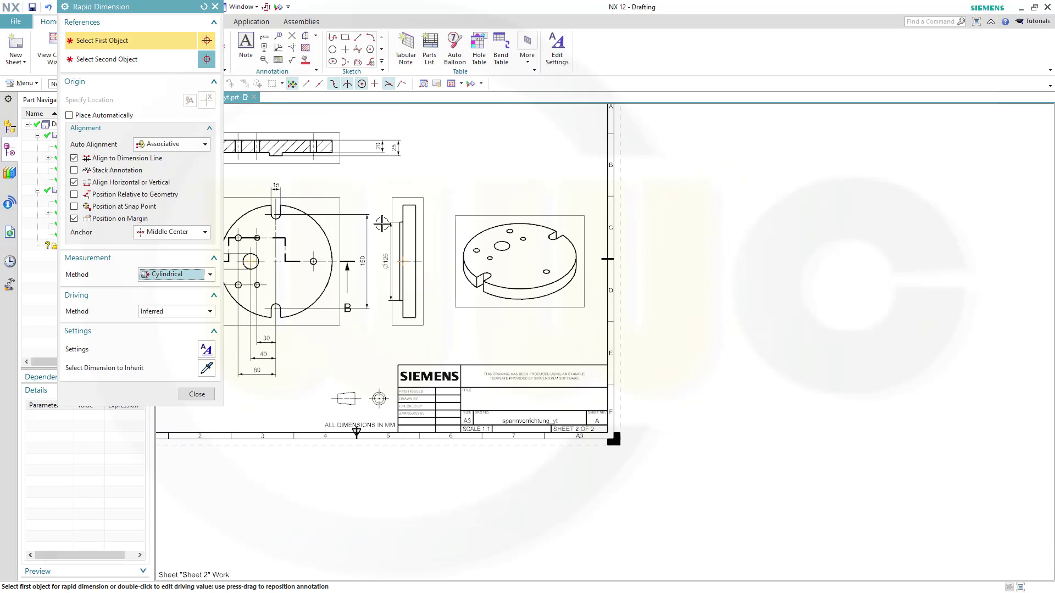
middle_click_drag(382, 224, 637, 280, "shift")
scroll(633, 198, "up", 1)
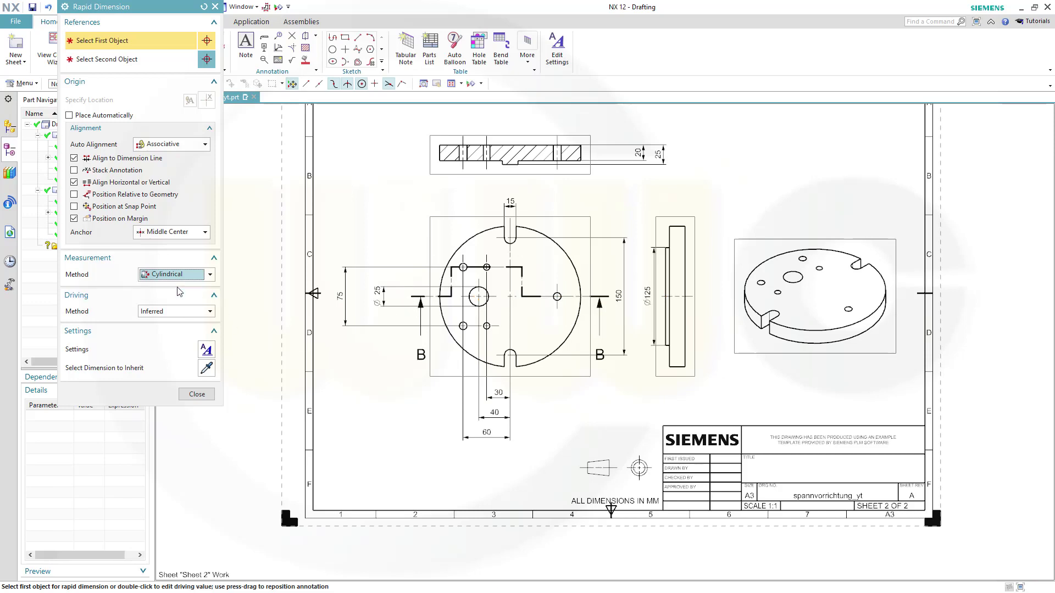
Return to Inferred method and pick the plate centre and right-hand hole centre
left_click(209, 273)
left_click(185, 288)
scroll(574, 379, "up", 1)
scroll(547, 307, "up", 2)
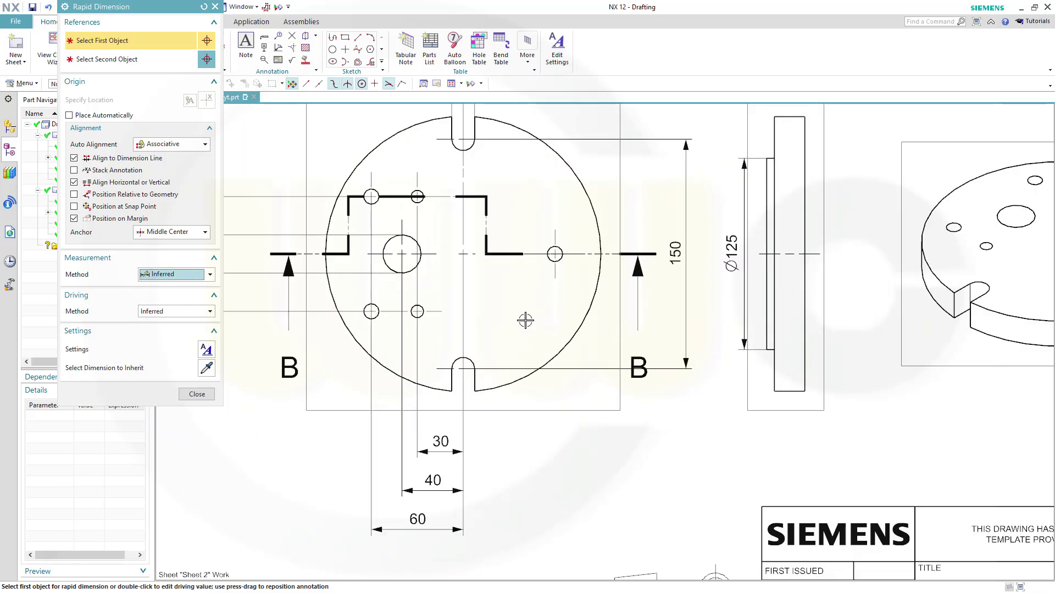
left_click(552, 351)
scroll(561, 271, "up", 3)
scroll(557, 267, "up", 2)
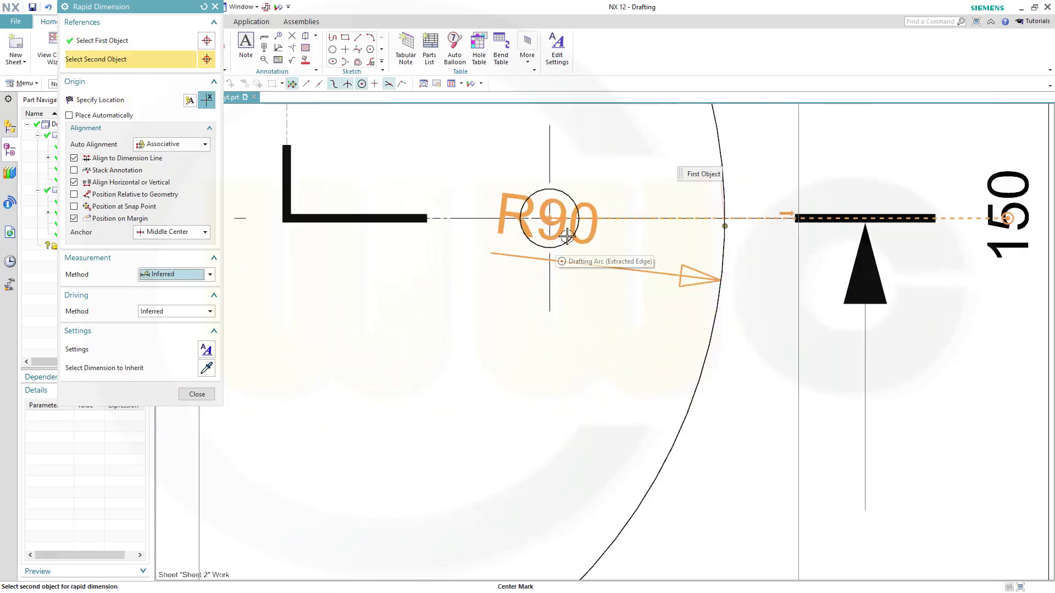
left_click(566, 238)
Place the new horizontal 60 dimension beside the existing 60 below the front view
scroll(516, 357, "down", 2)
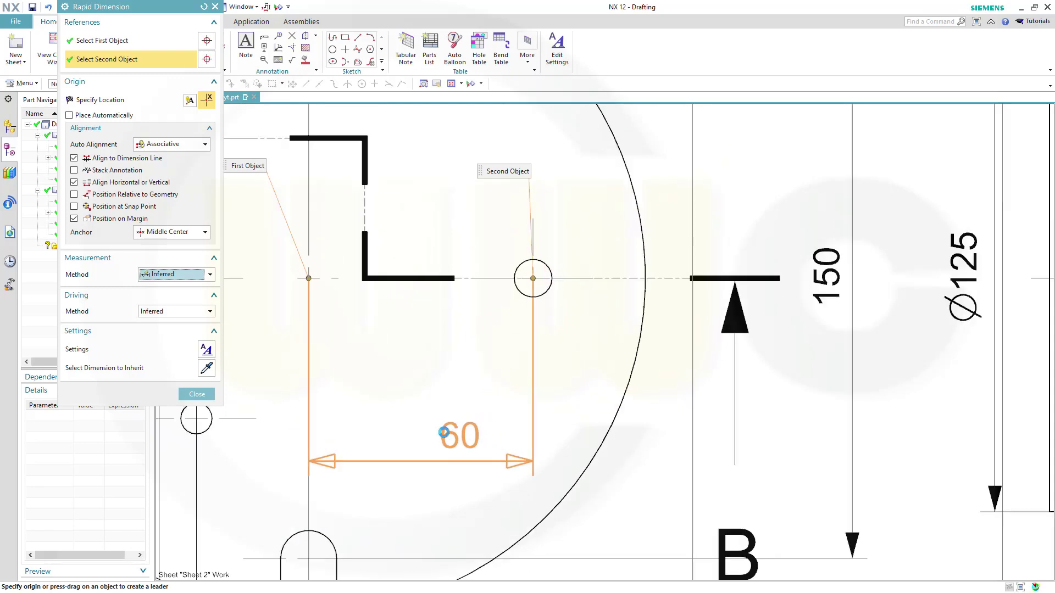
scroll(508, 347, "down", 2)
scroll(584, 287, "up", 2)
scroll(544, 506, "down", 2)
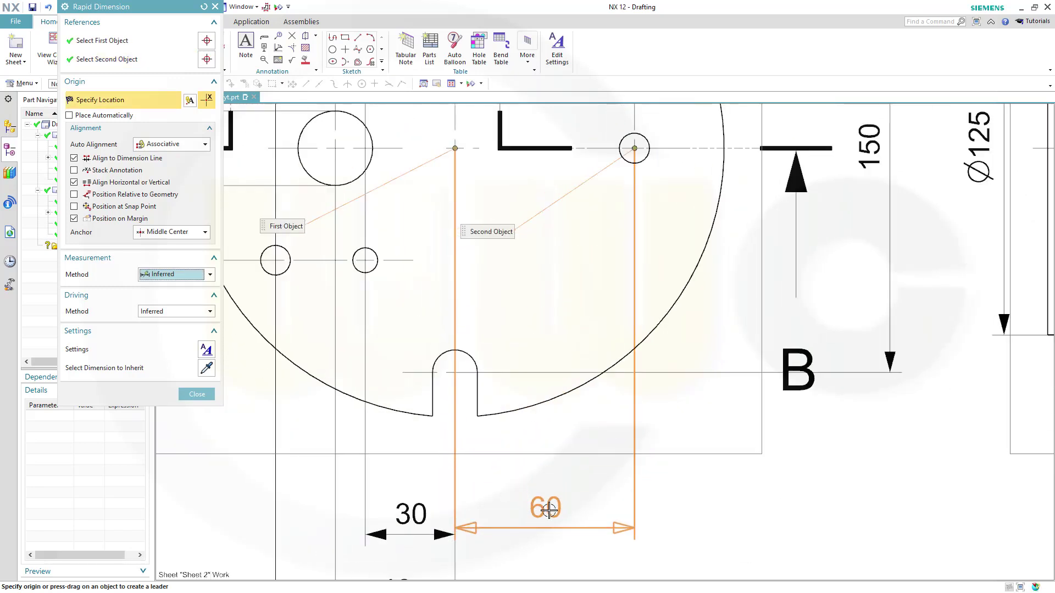
scroll(571, 372, "up", 2)
middle_click_drag(571, 372, 571, 208, "shift")
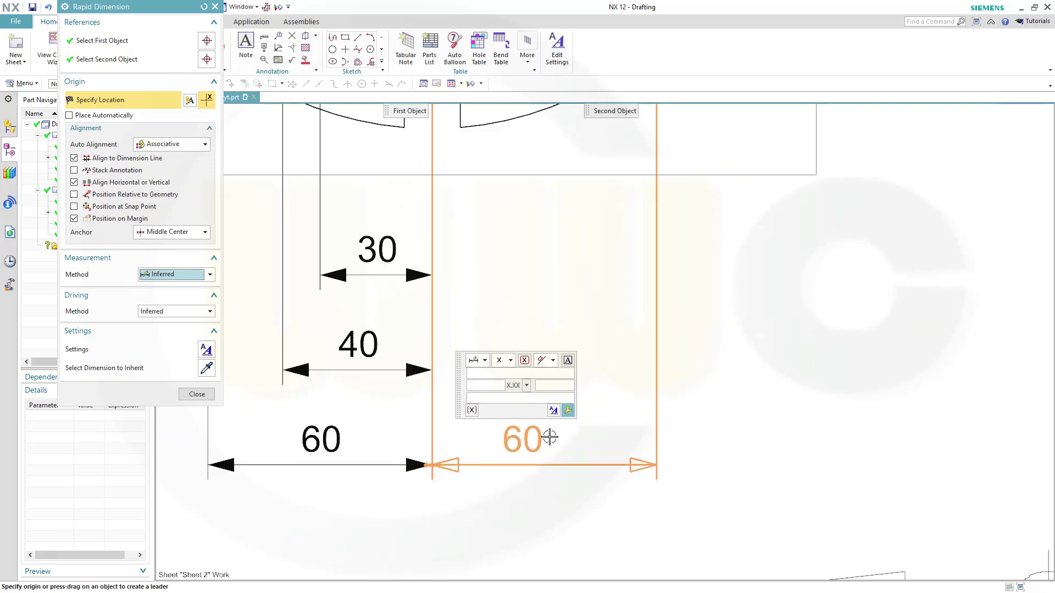
left_click(549, 436)
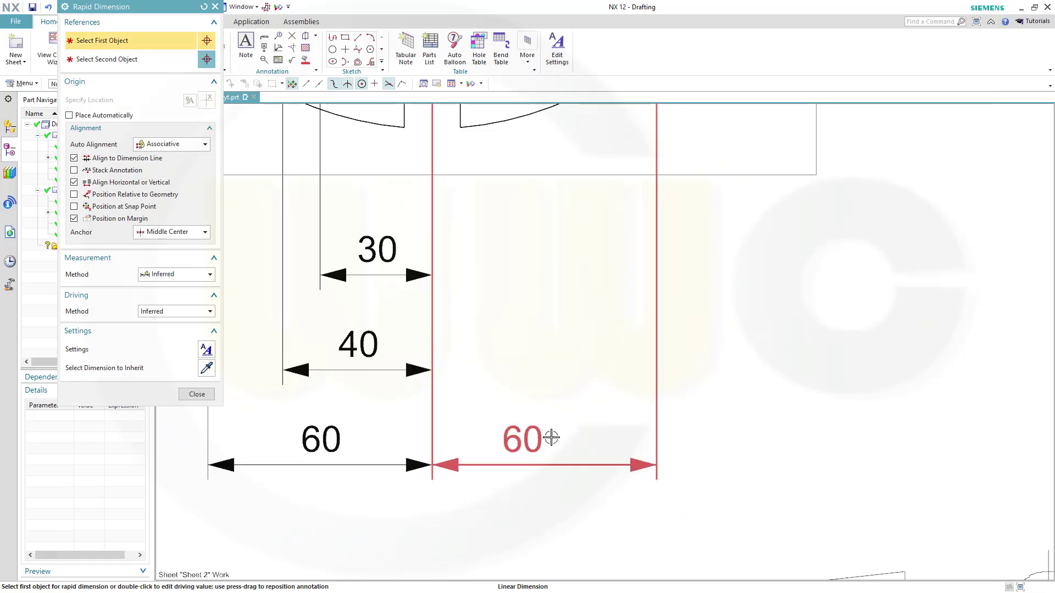
scroll(561, 376, "down", 5)
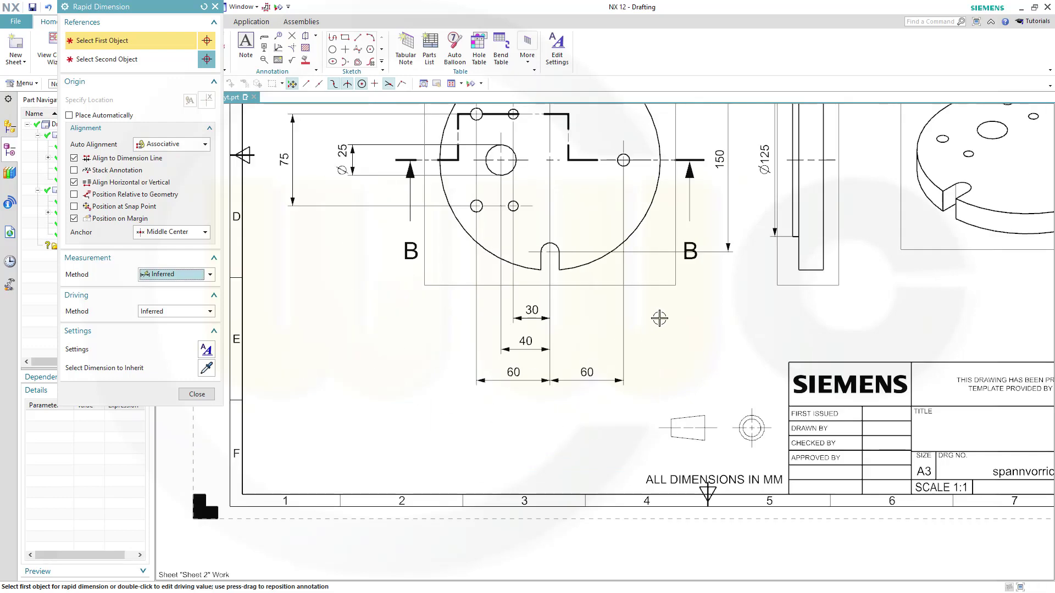
scroll(676, 305, "down", 3)
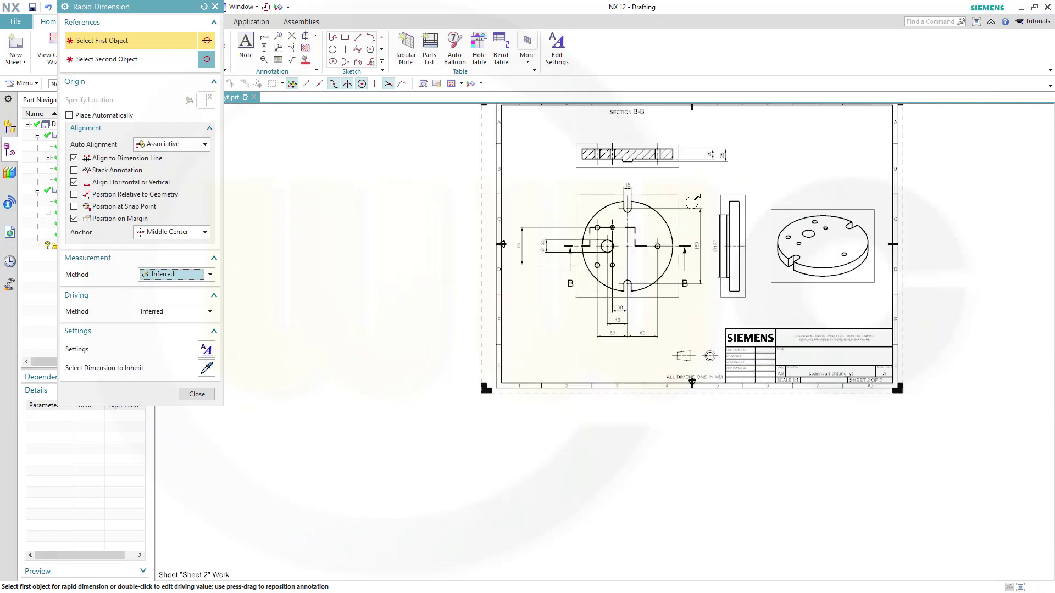
Zoom in on Section B-B and pick both vertical edges of the 20 groove
scroll(659, 313, "down", 1)
scroll(630, 324, "up", 2)
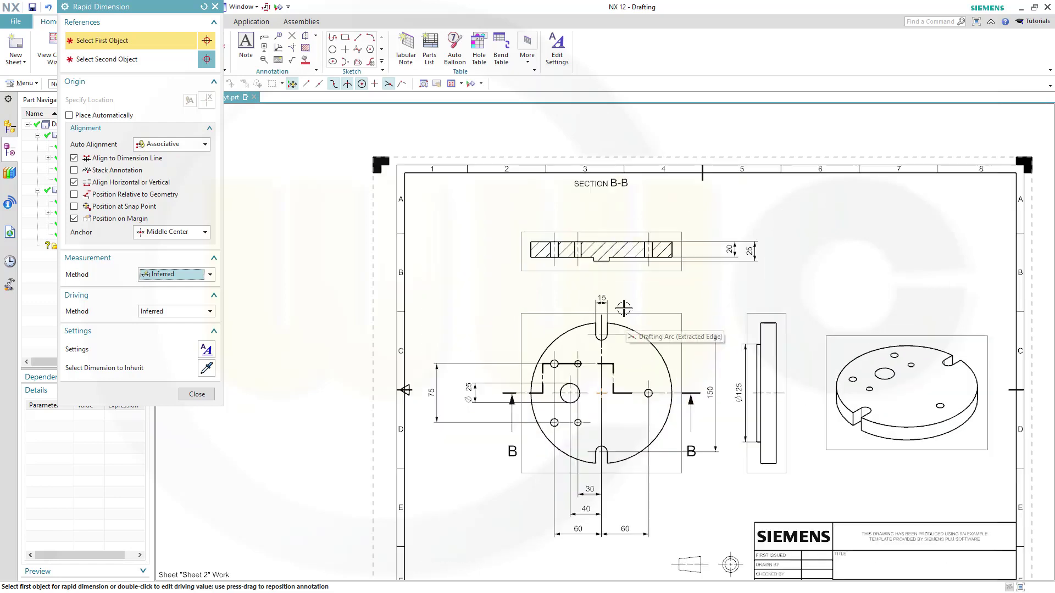
scroll(623, 289, "up", 2)
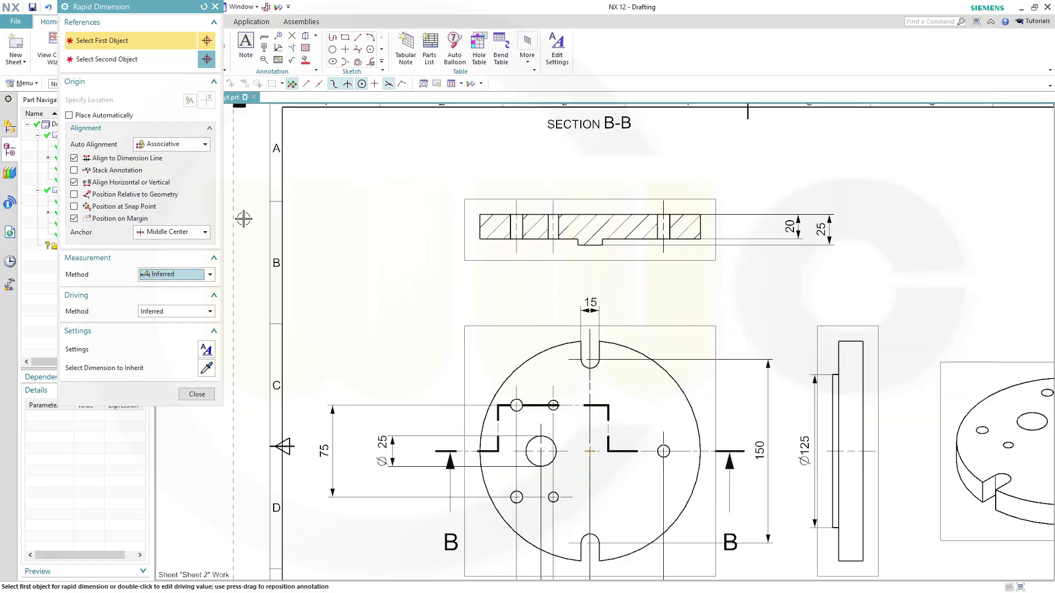
scroll(443, 281, "up", 1)
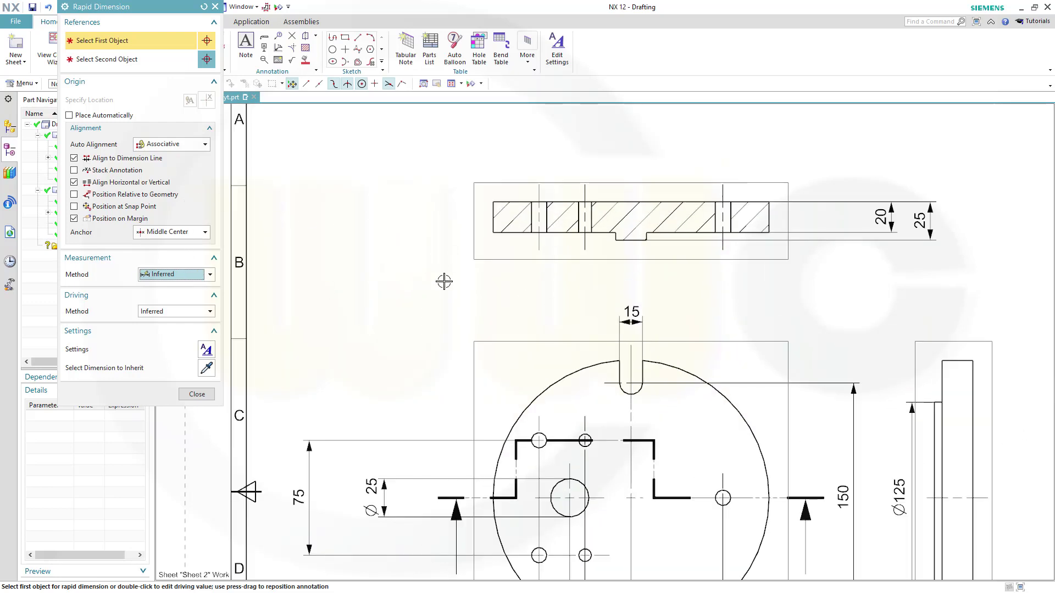
scroll(714, 252, "up", 2)
scroll(593, 265, "up", 1)
scroll(553, 264, "up", 1)
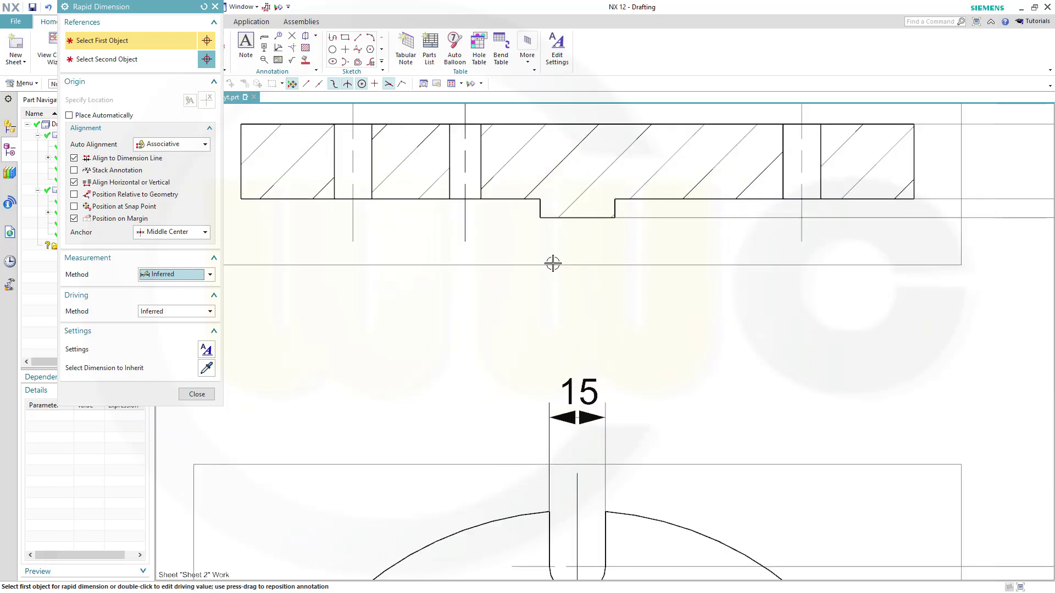
scroll(544, 211, "up", 3)
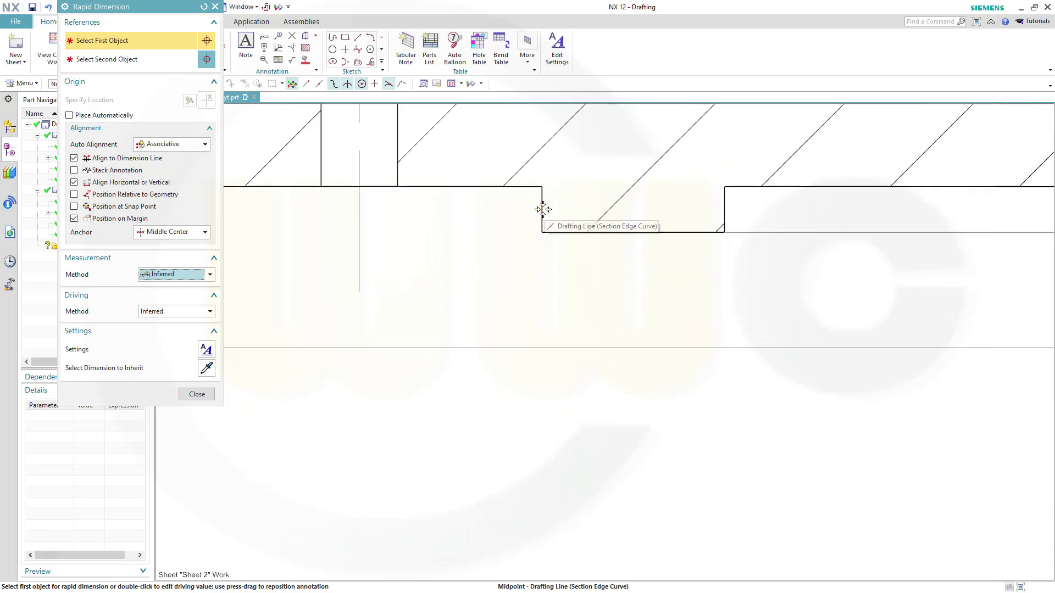
left_click(542, 201)
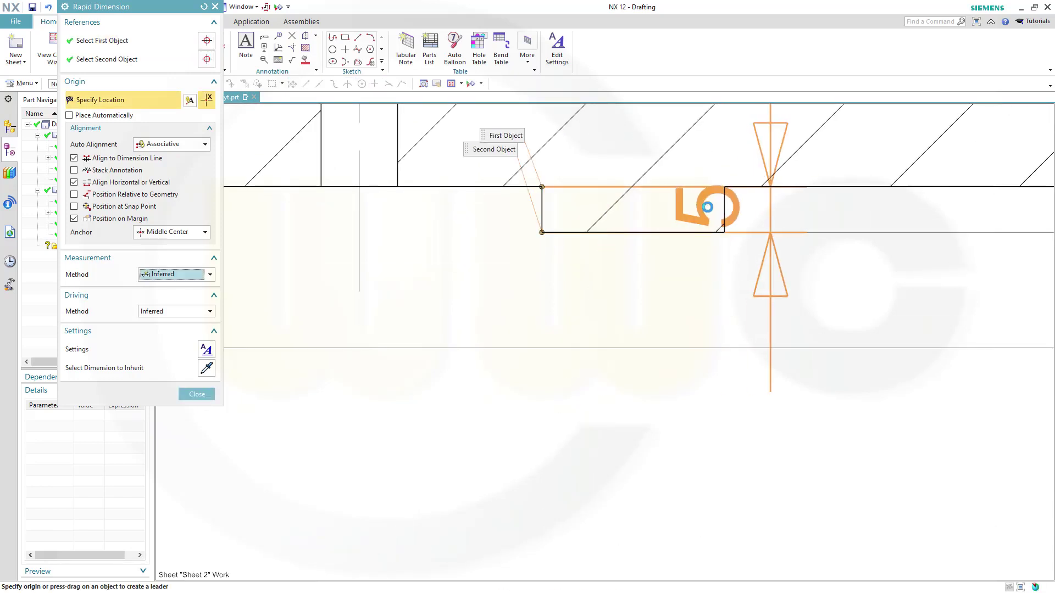
key("Escape")
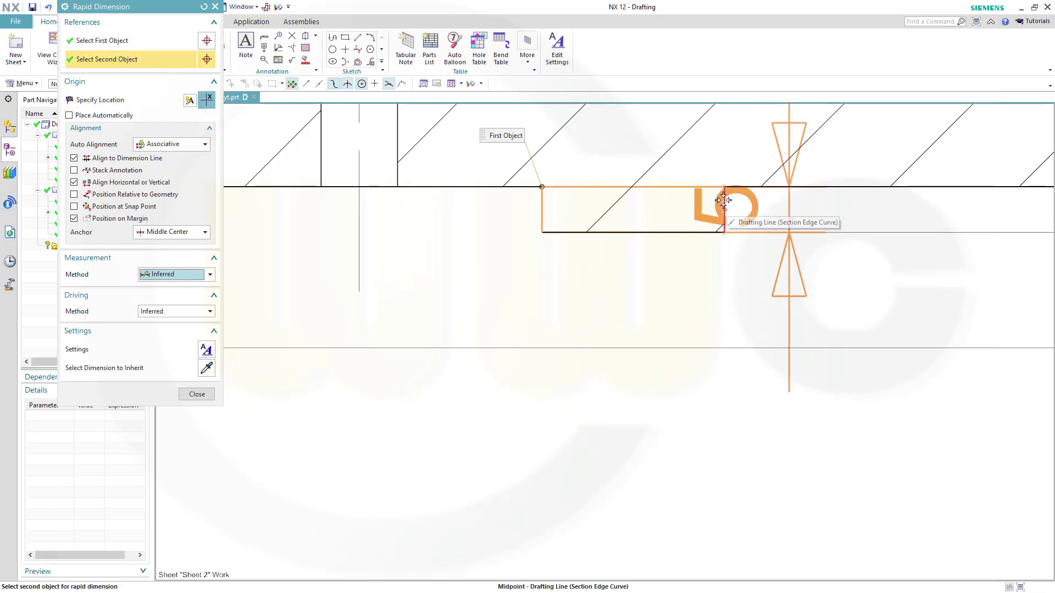
left_click(723, 201)
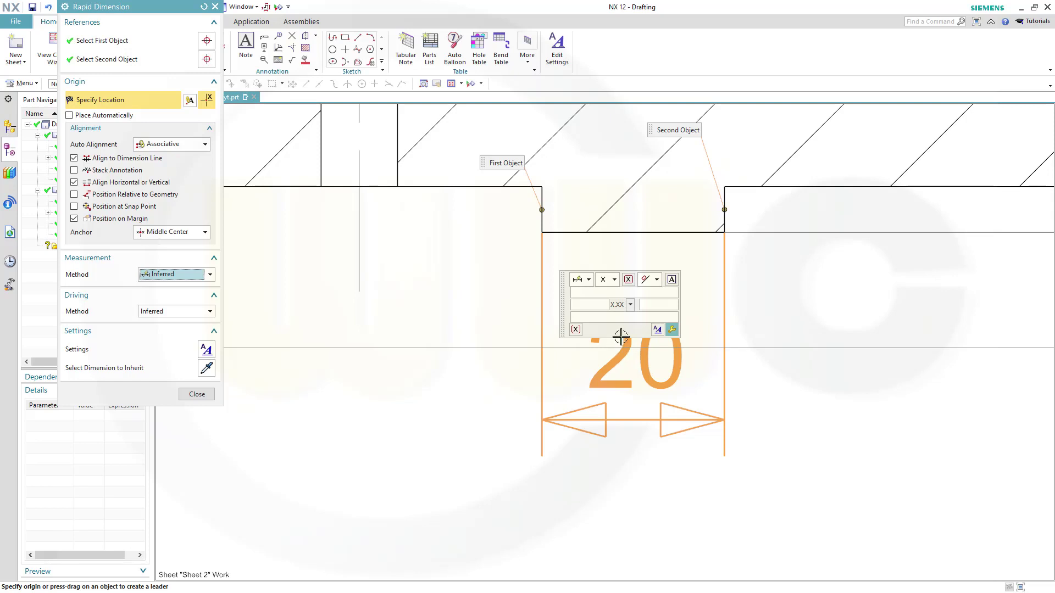
Give the groove dimension an H11 hole-fit tolerance and place it below the part
left_click(614, 279)
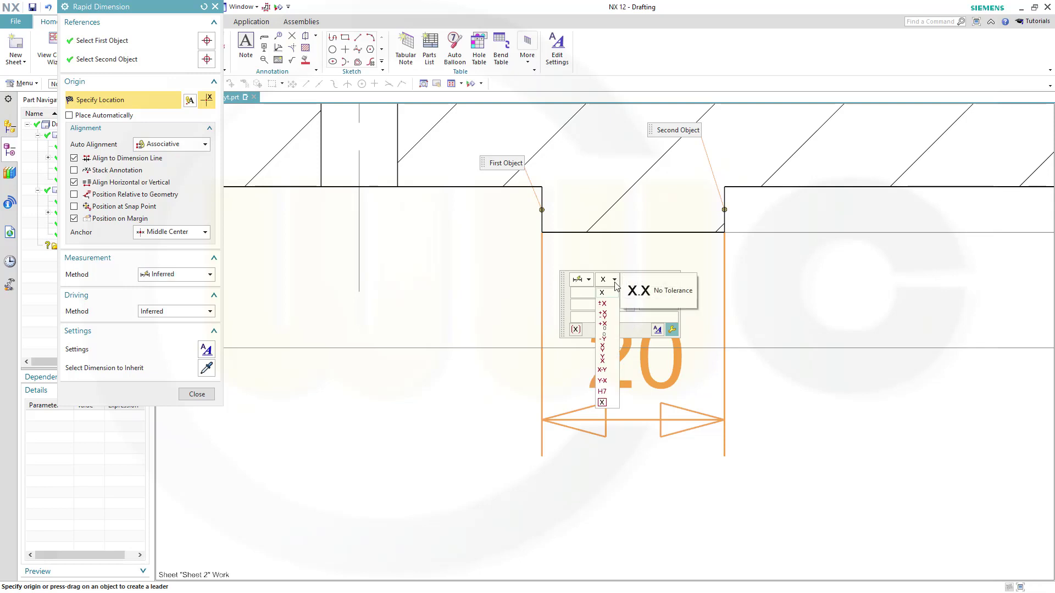
left_click(602, 391)
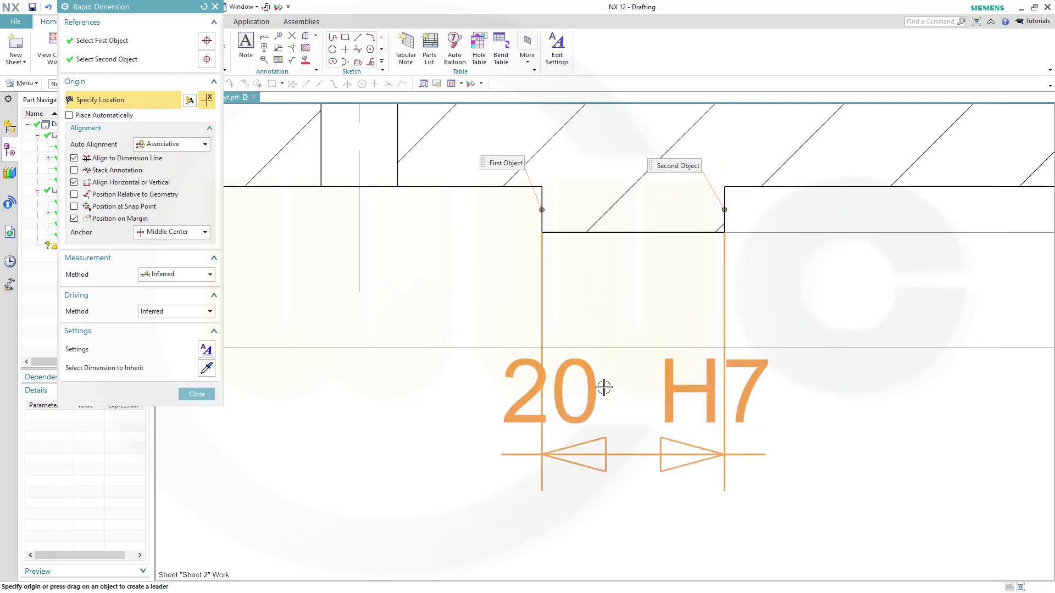
left_click(605, 307)
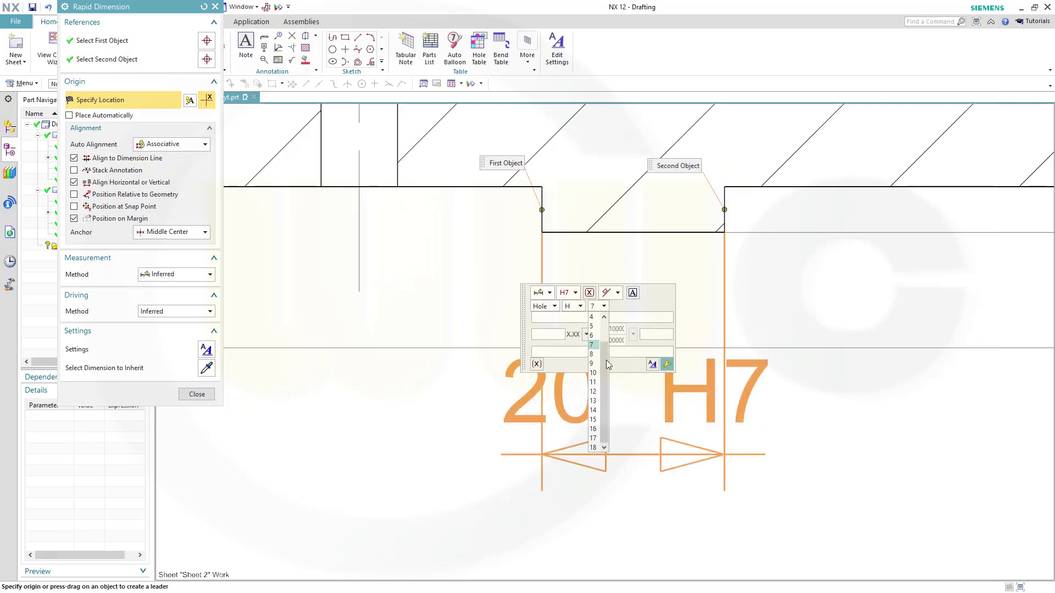
left_click(593, 383)
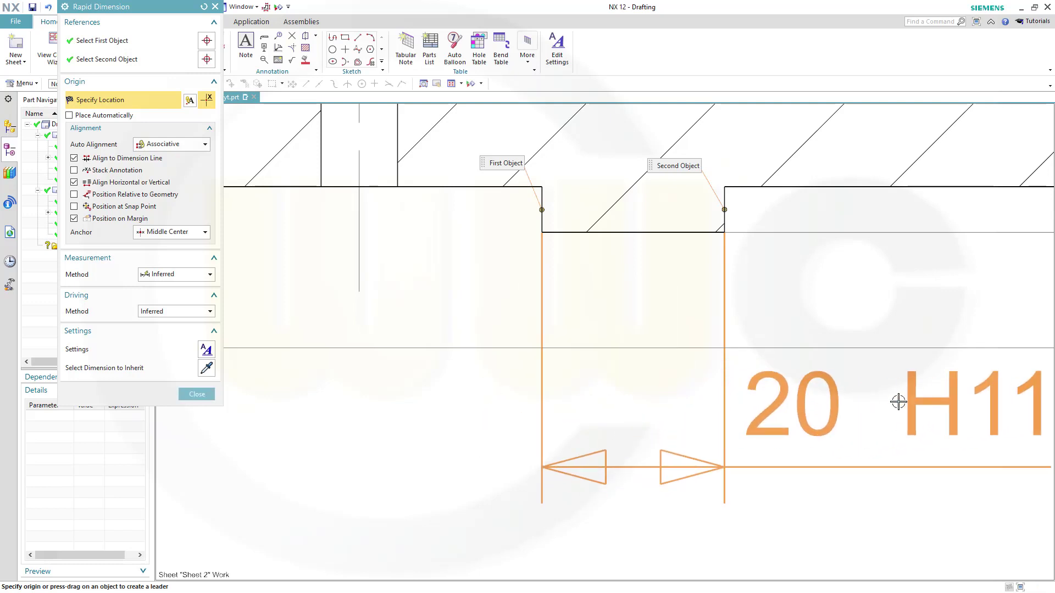
left_click(898, 402)
scroll(306, 421, "down", 3)
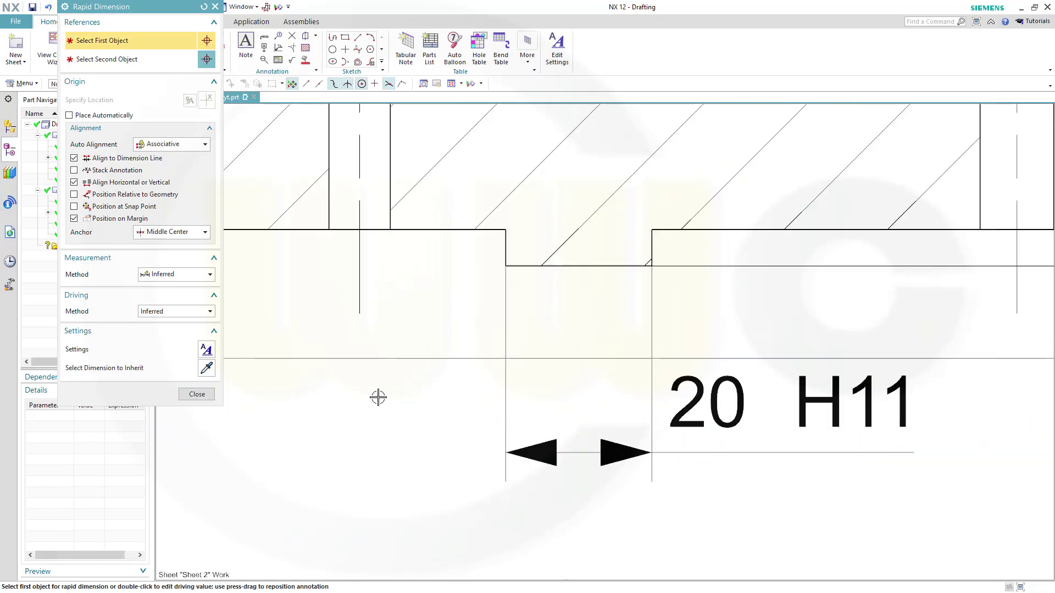
Dimension the left hole's width as 10 H7, placed above the section
scroll(431, 362, "down", 3)
middle_click_drag(423, 330, 547, 324, "shift")
scroll(548, 324, "up", 5)
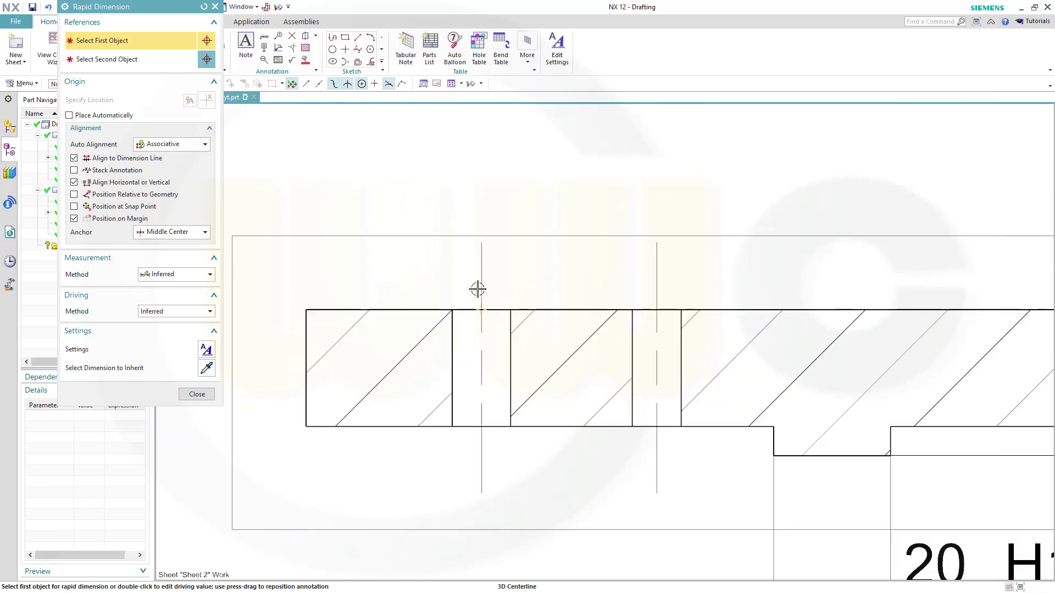
left_click(452, 332)
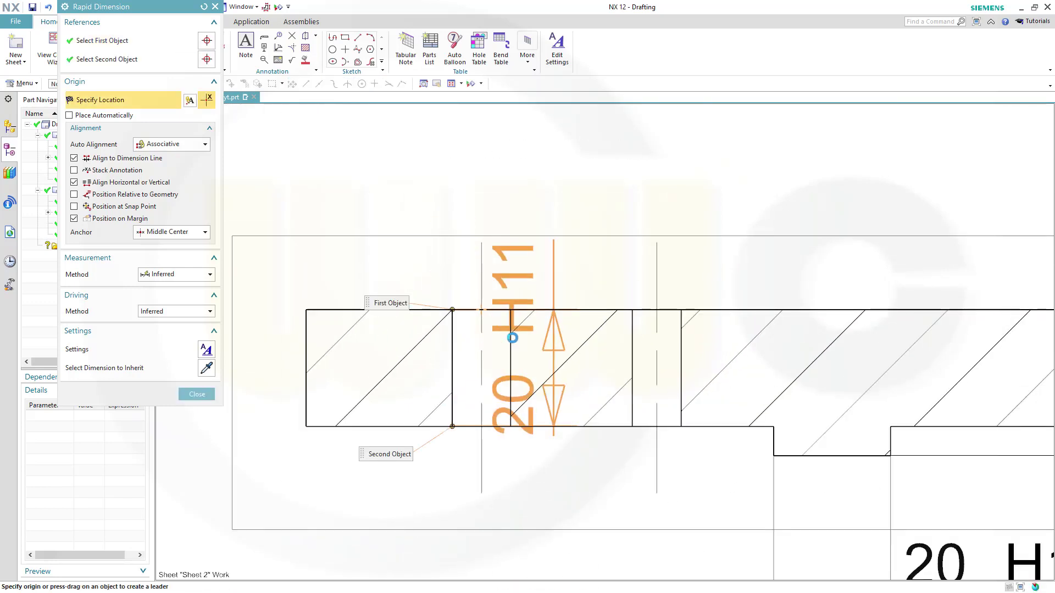
left_click(511, 336)
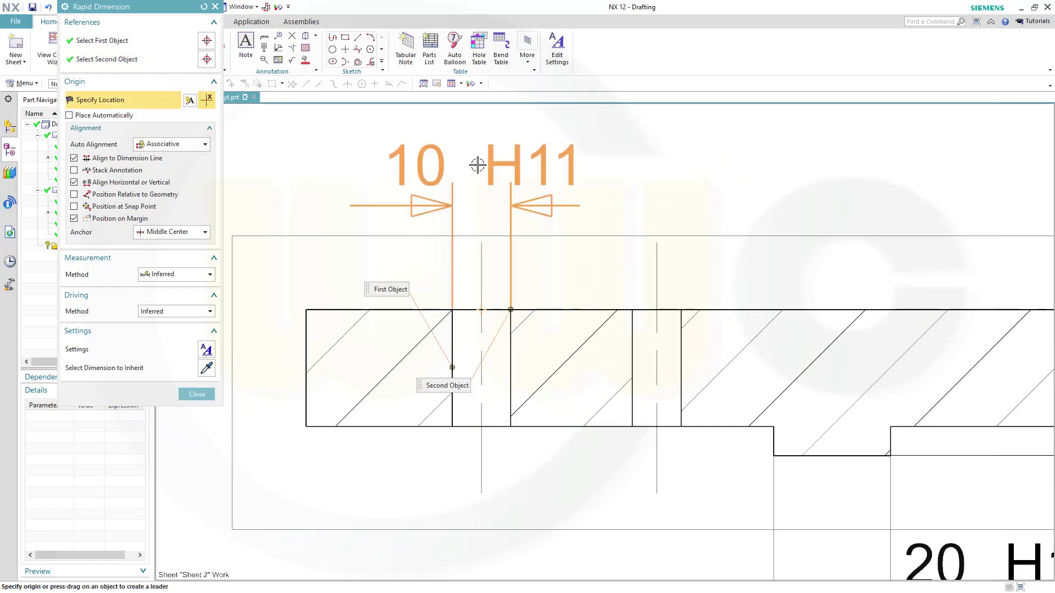
mouse_move(475, 163)
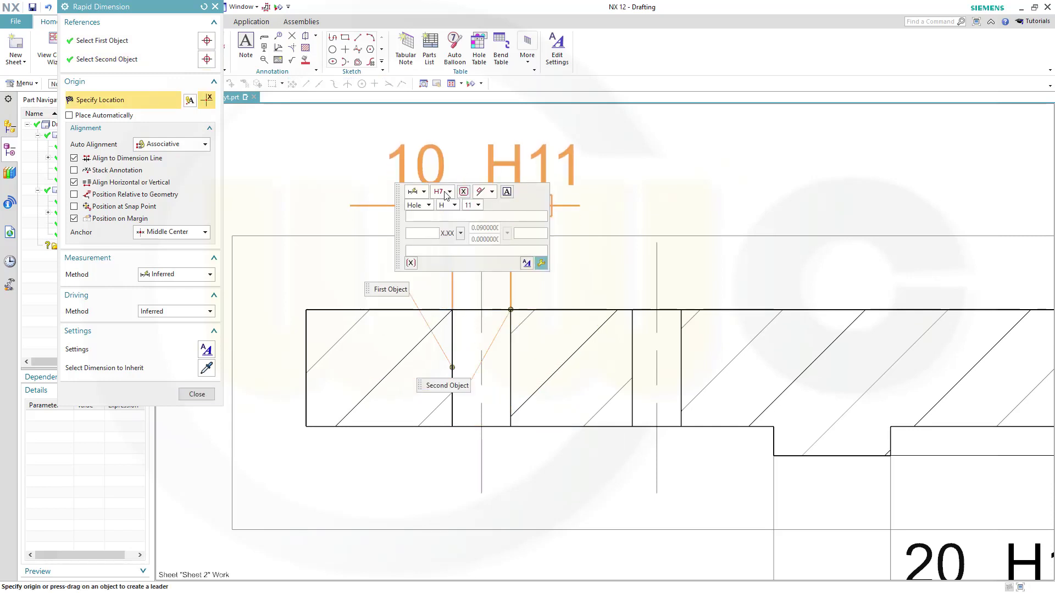
left_click(478, 206)
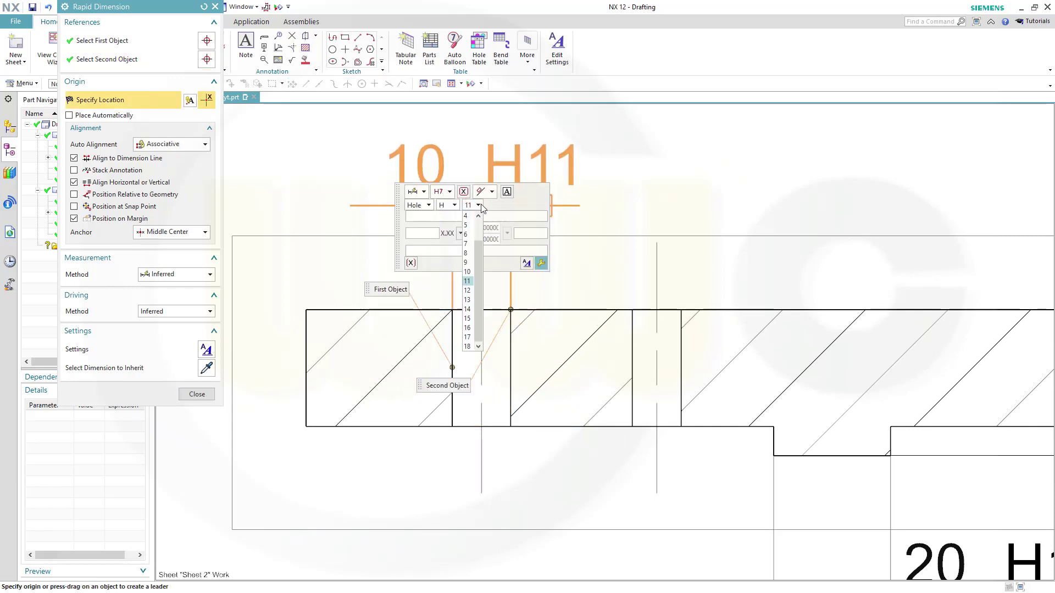
left_click(467, 244)
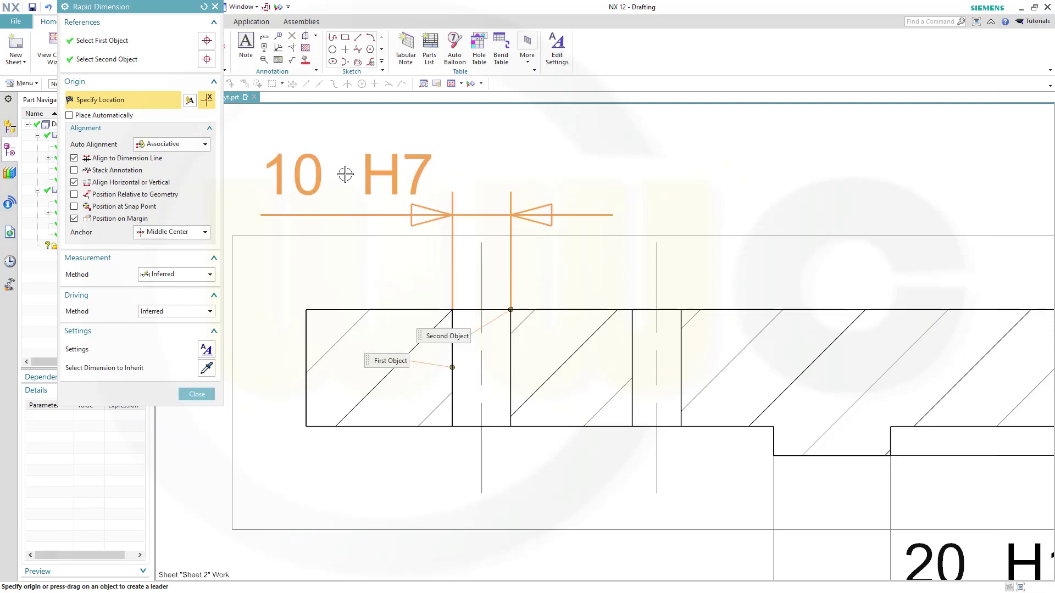
left_click(346, 174)
Zoom out and pan to show the whole of Section B-B
scroll(553, 323, "down", 4)
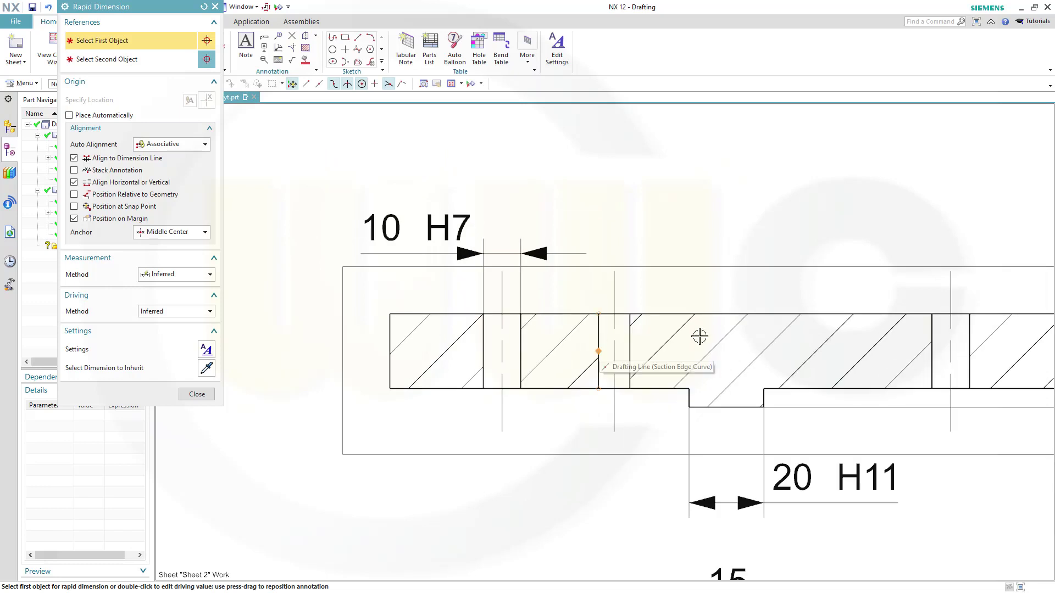
middle_click_drag(758, 314, 673, 359, "shift")
scroll(629, 373, "down", 2)
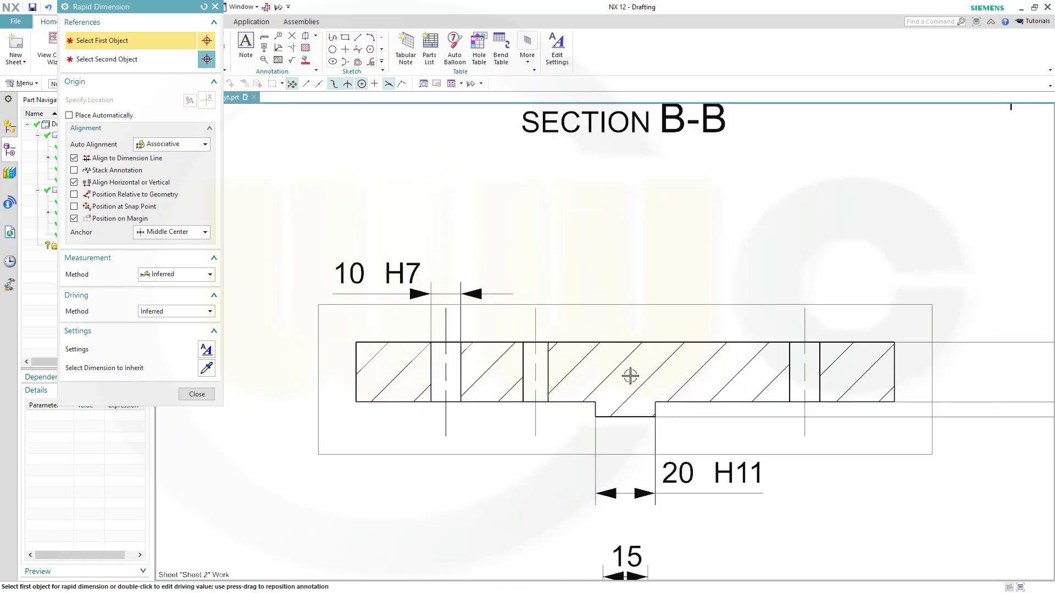
scroll(645, 363, "up", 1)
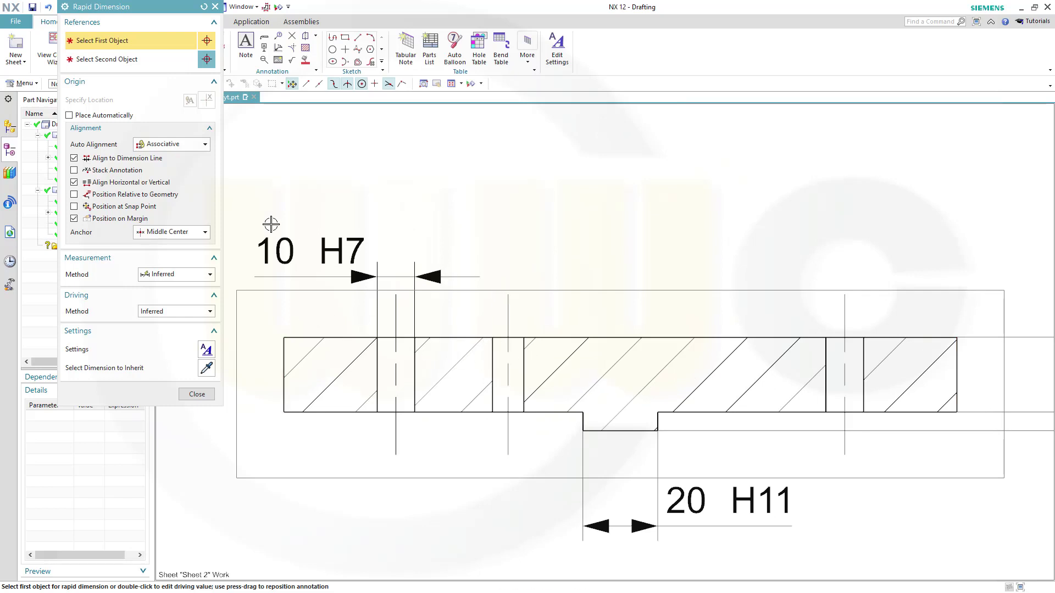
scroll(517, 390, "up", 1)
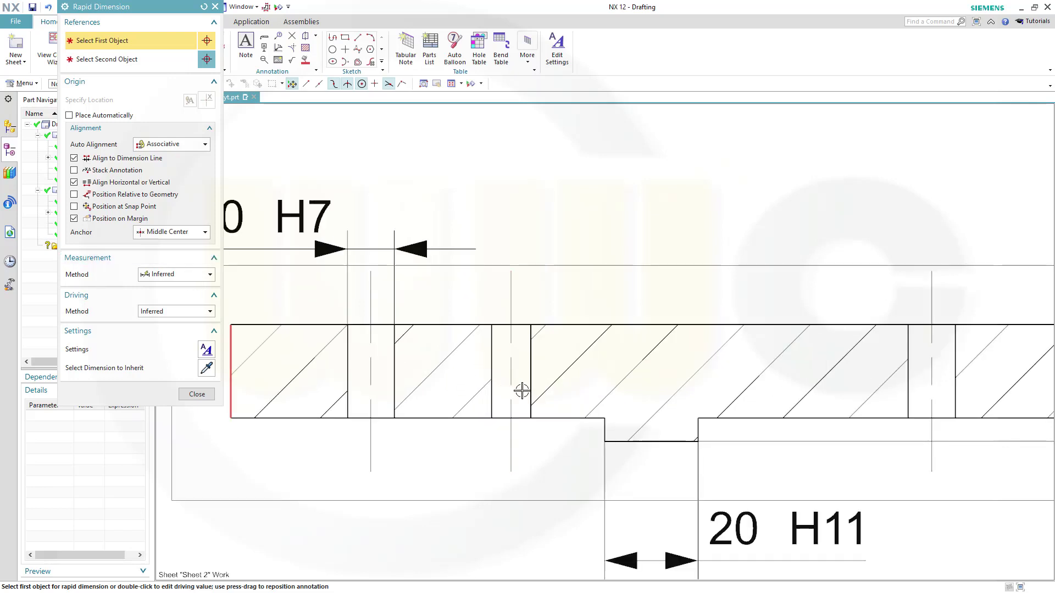
Dimension the next hole as a plain 8,4 with no fit tolerance, above the plate
left_click(492, 350)
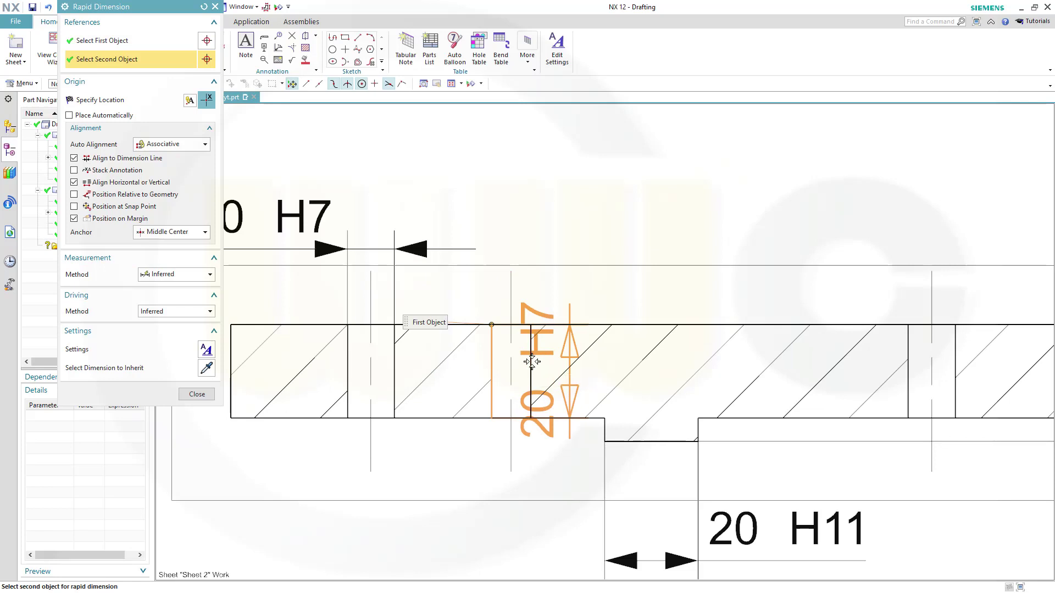
left_click(531, 362)
mouse_move(532, 182)
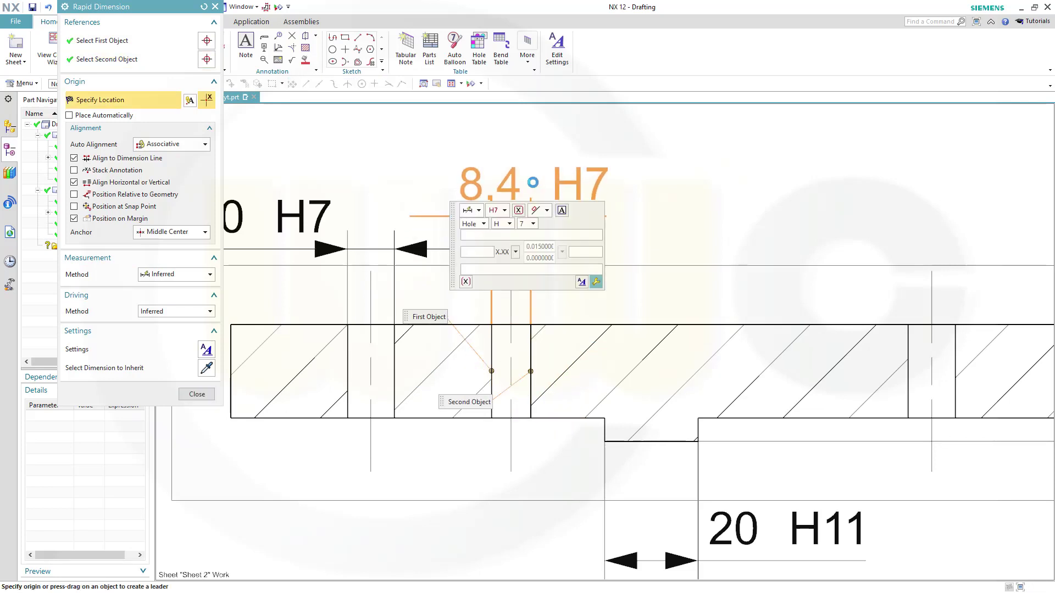
left_click(504, 212)
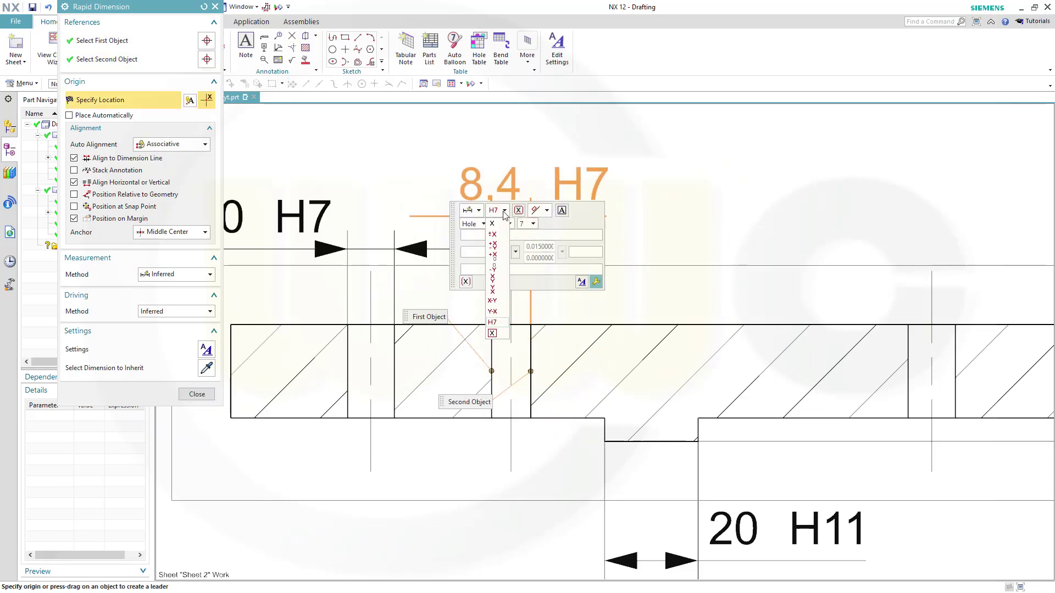
left_click(494, 223)
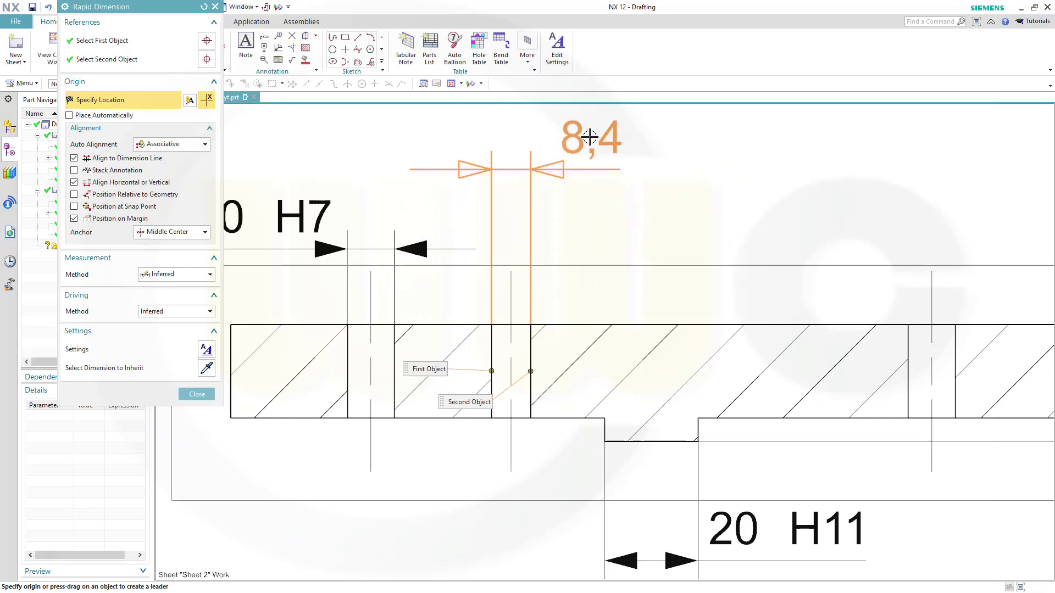
left_click(589, 137)
Dimension the right-hand hole as 10,1 above the plate and end dimensioning
scroll(701, 228, "down", 1)
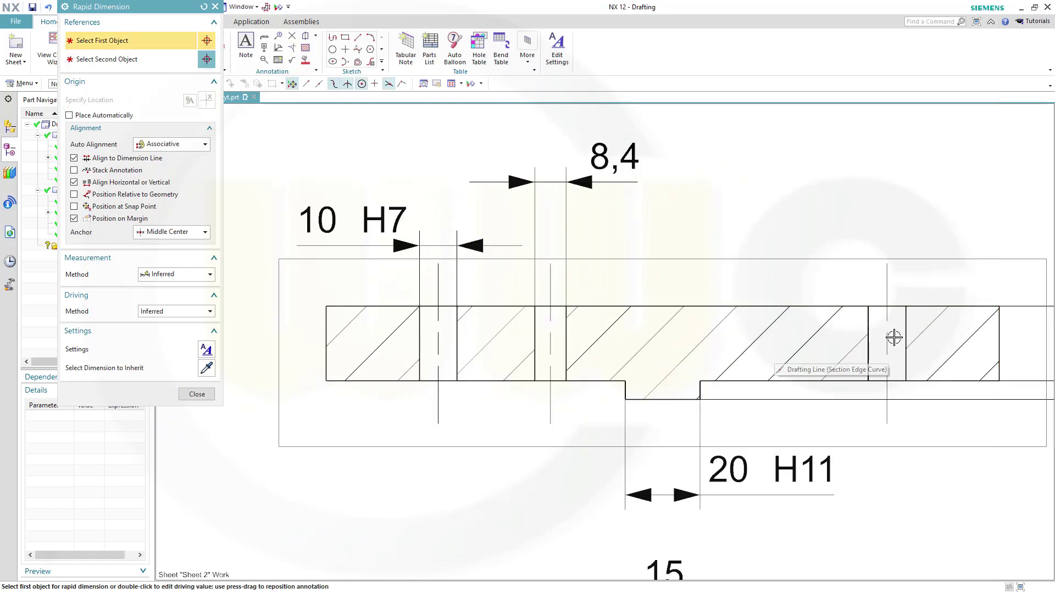
left_click(867, 331)
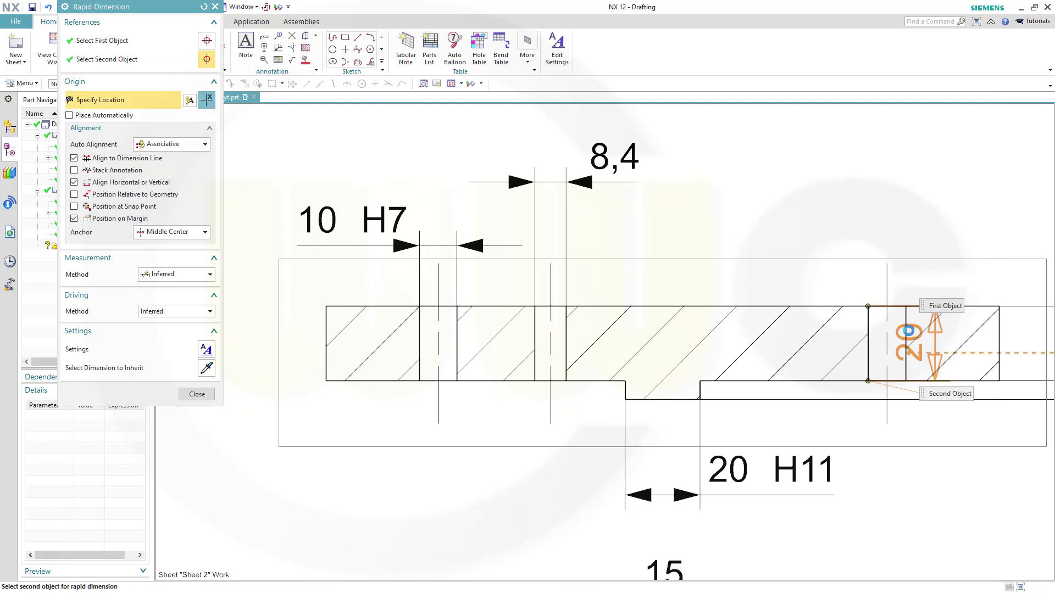
left_click(906, 342)
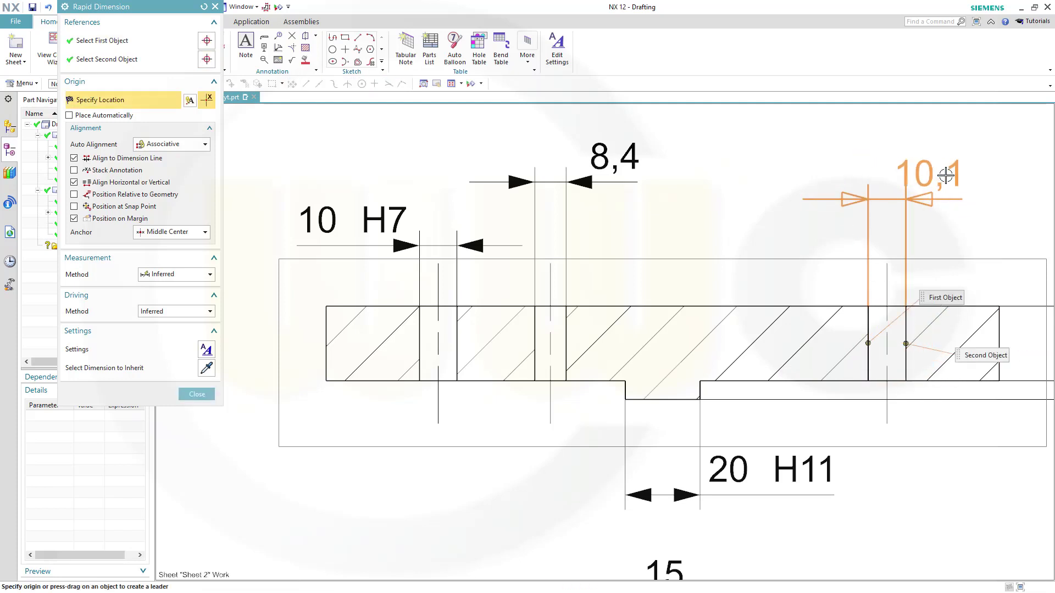
left_click(958, 170)
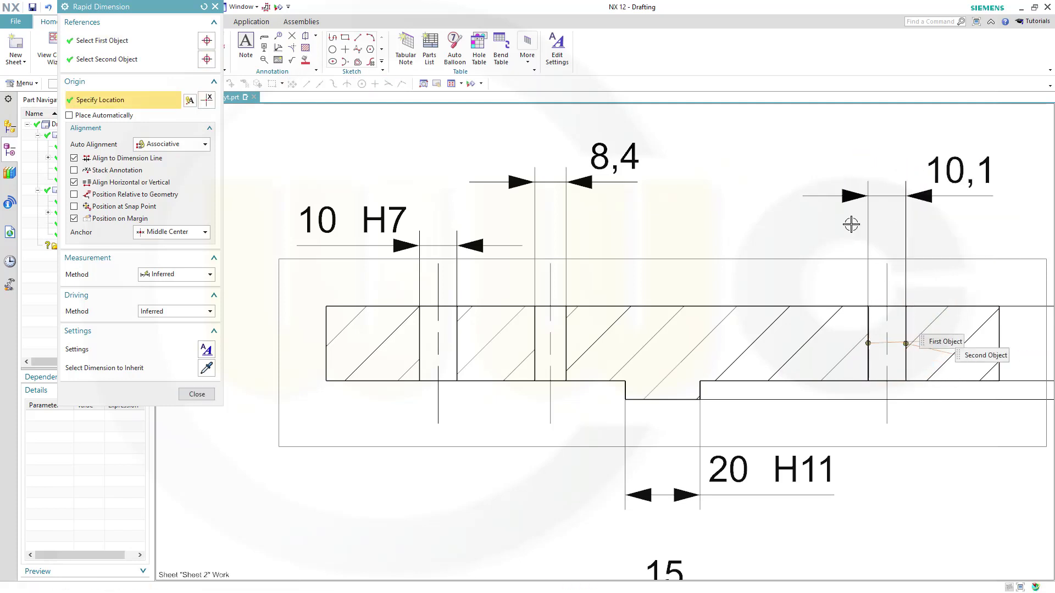
left_click(196, 394)
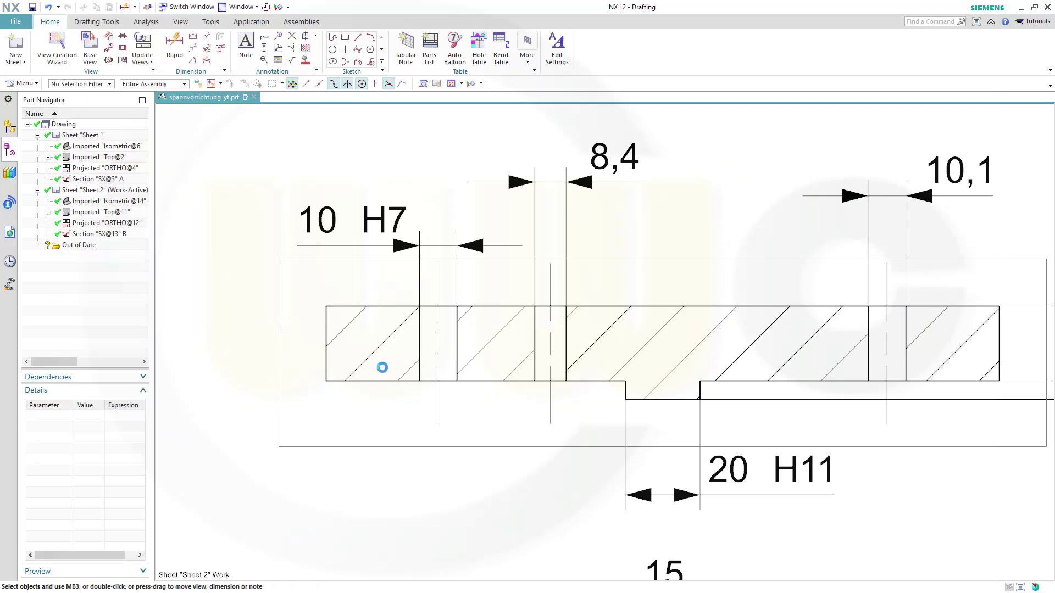
Override the 8,4 hole dimension text to read M10
right_click(606, 159)
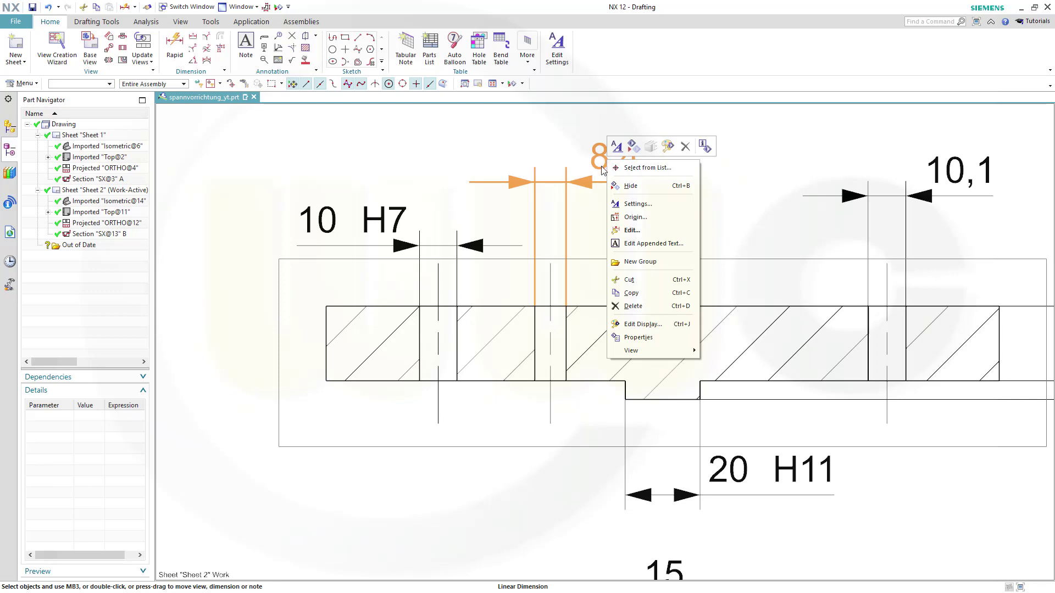
left_click(627, 206)
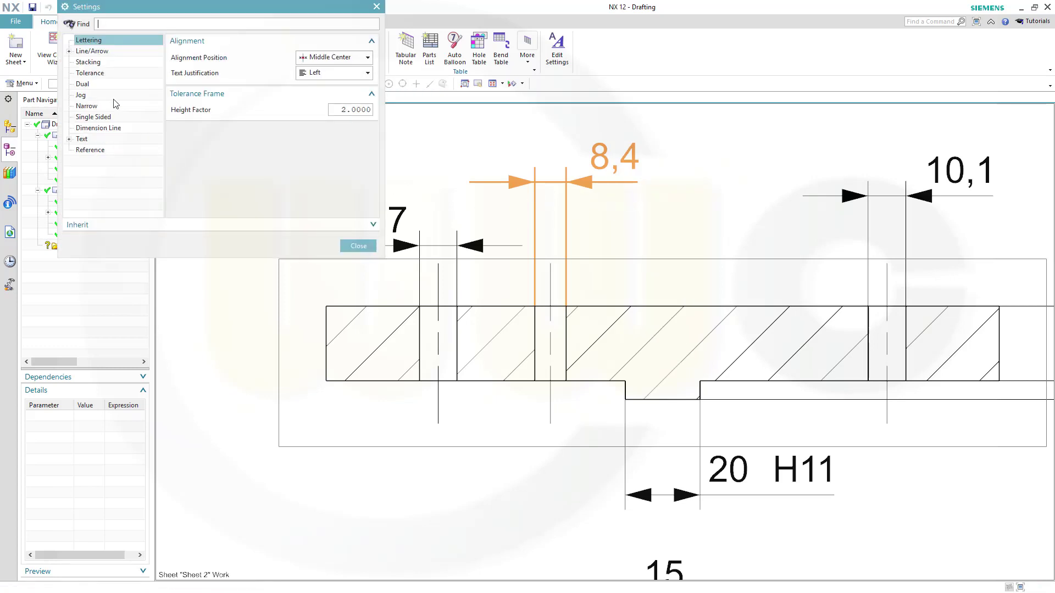
left_click(93, 128)
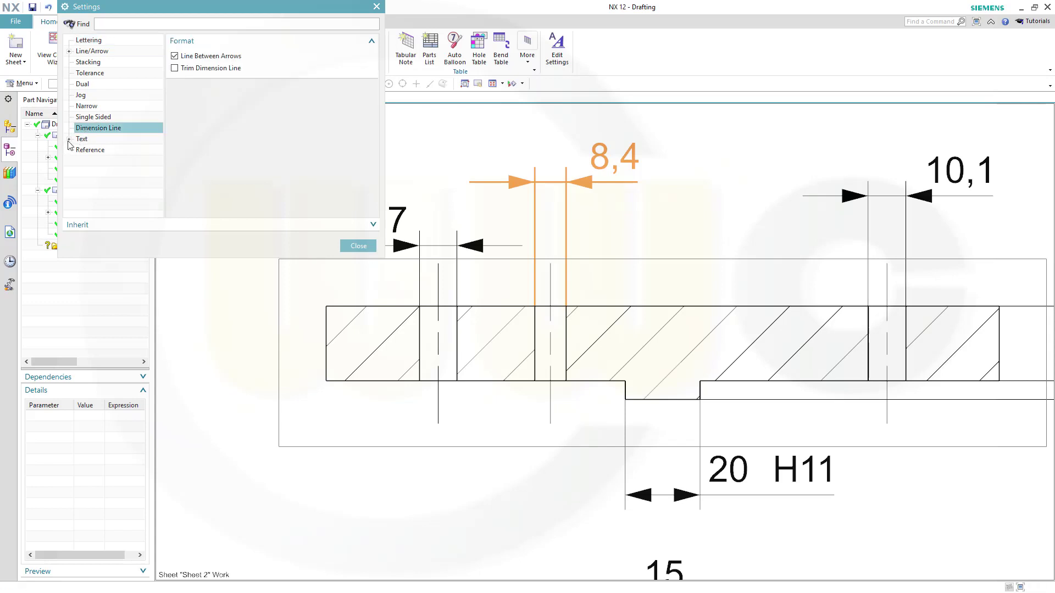
left_click(69, 139)
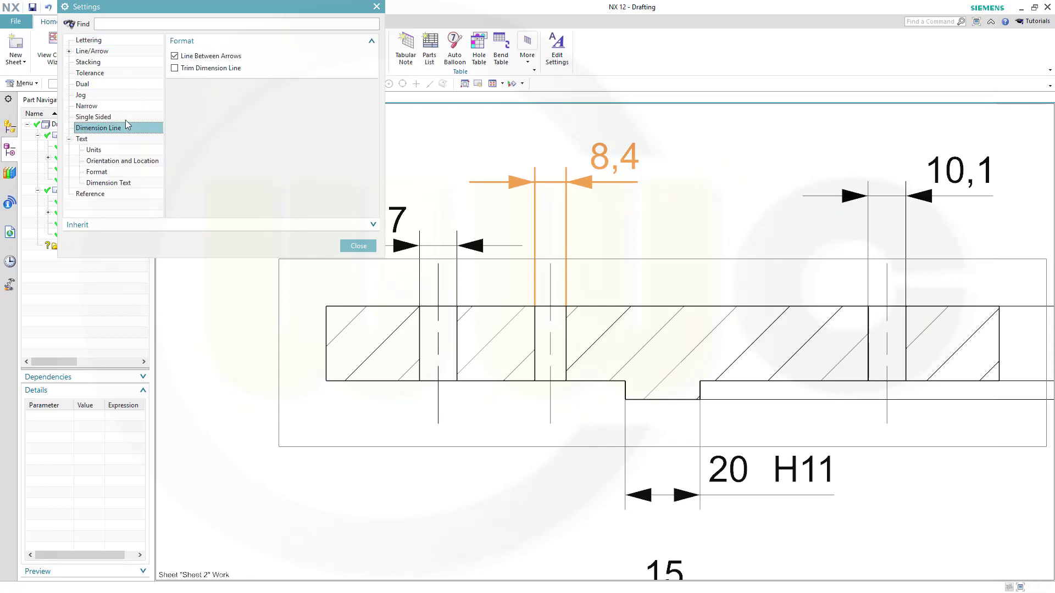
left_click(94, 150)
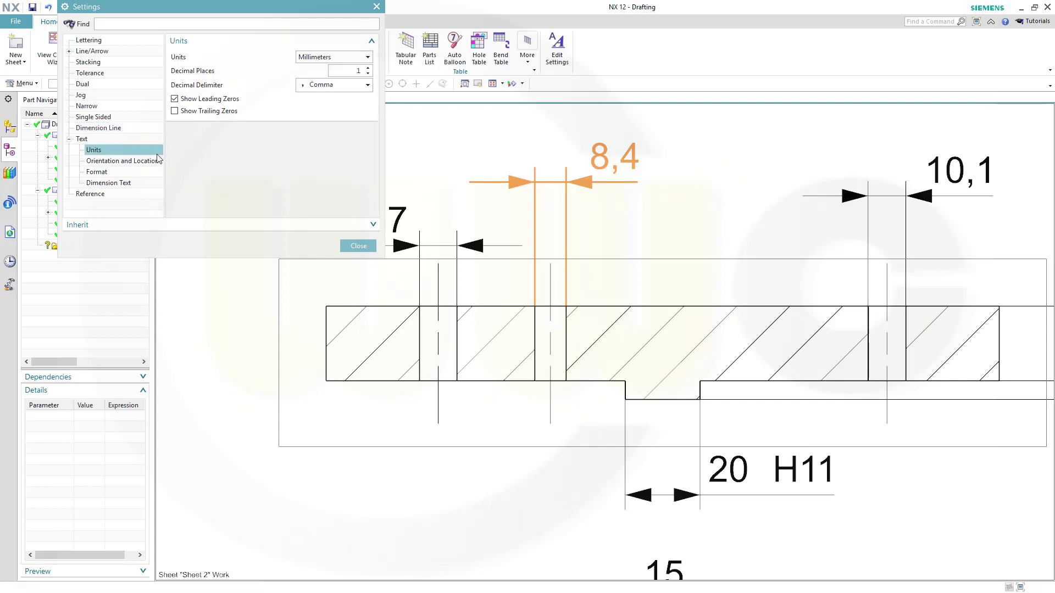
left_click(98, 172)
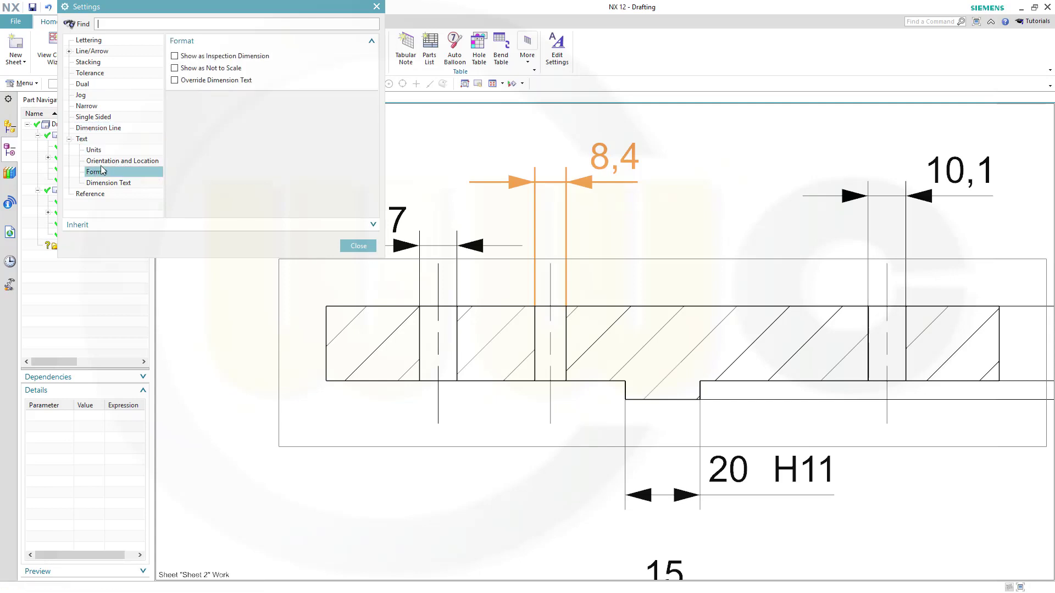
left_click(174, 80)
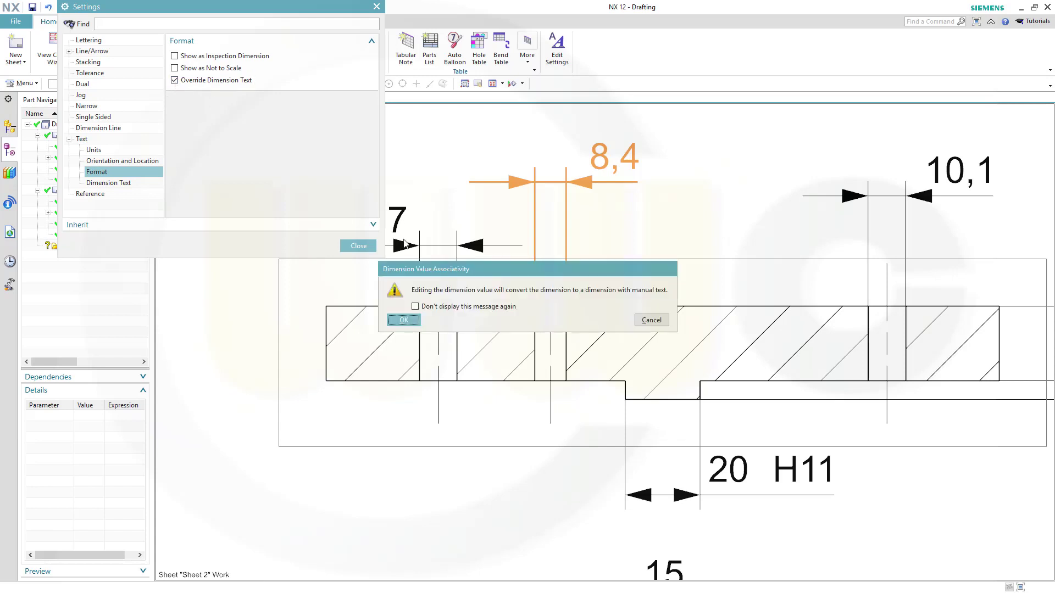
left_click(404, 320)
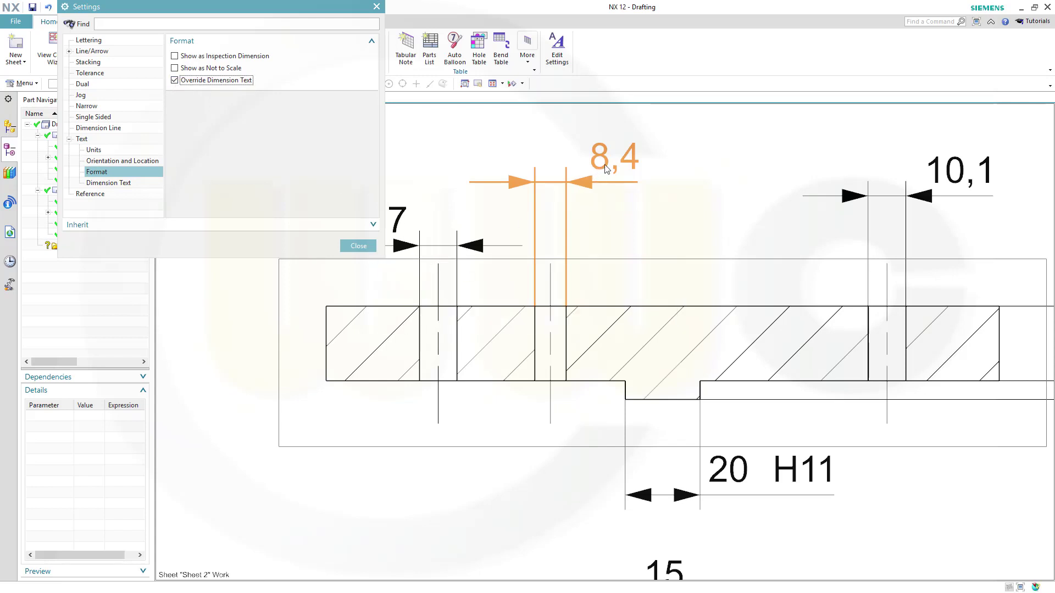
left_click_drag(184, 92, 170, 94)
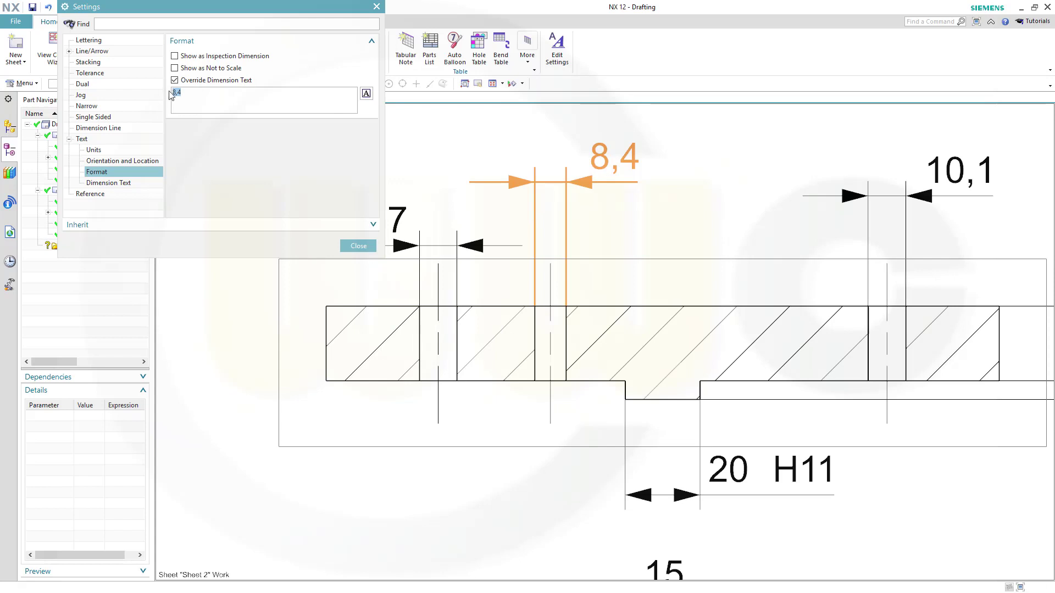
type("M")
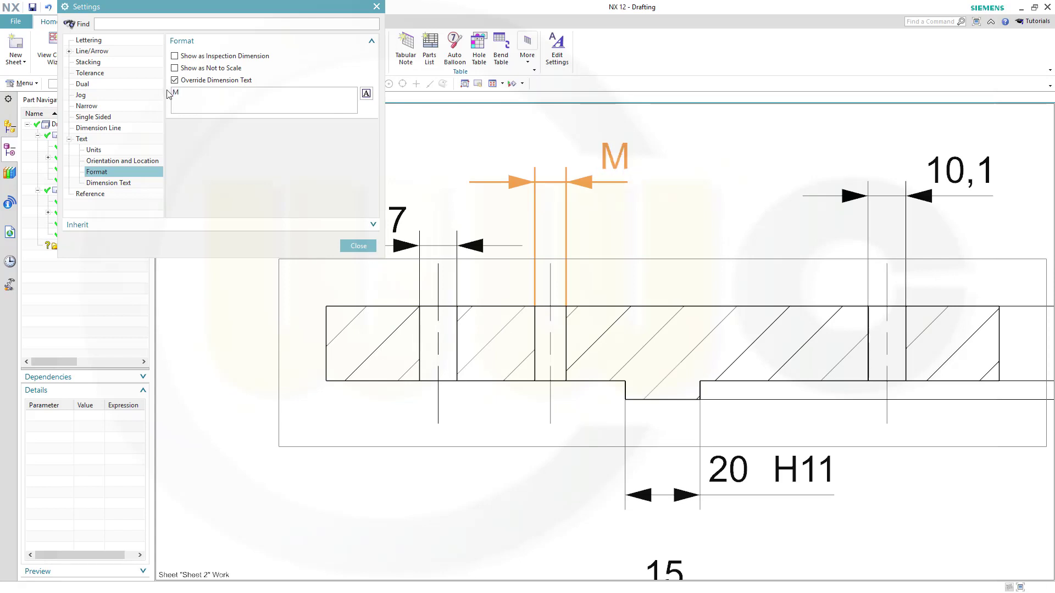
type("10")
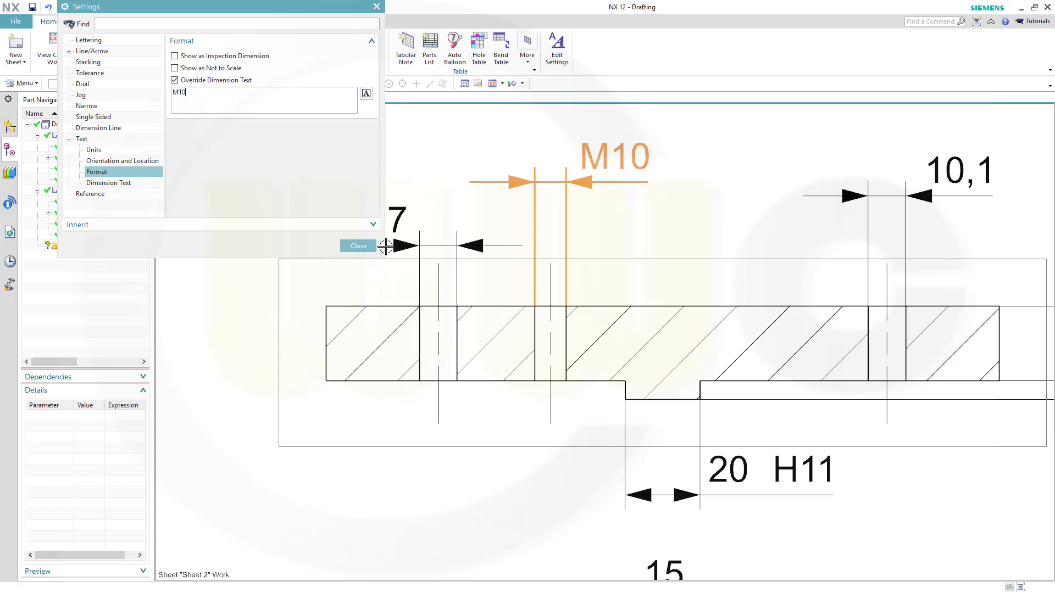
left_click(359, 246)
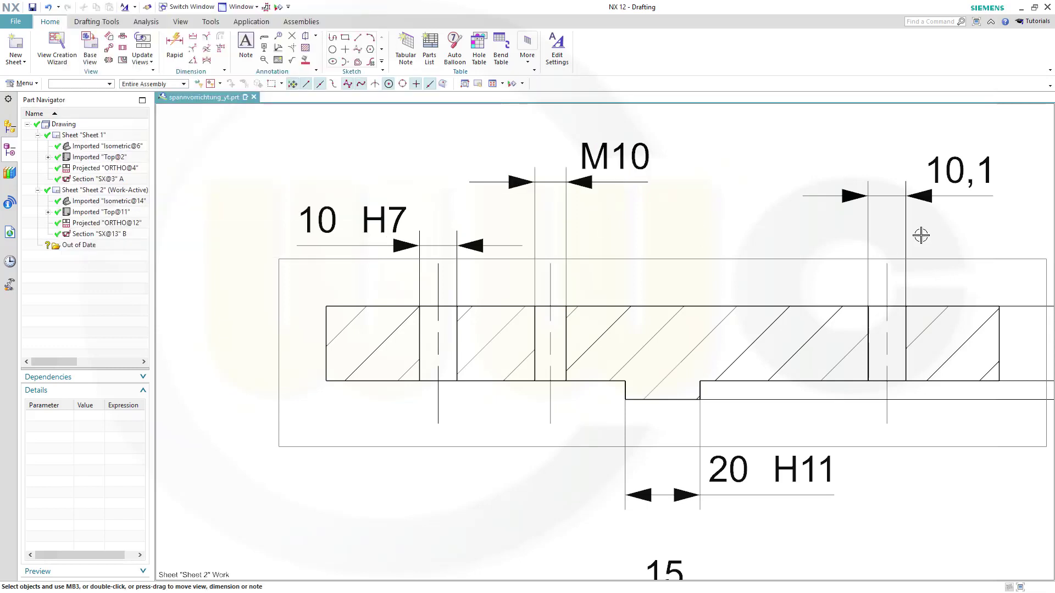
Override the 10,1 hole dimension text to read M12
left_click(956, 176)
left_click(956, 161)
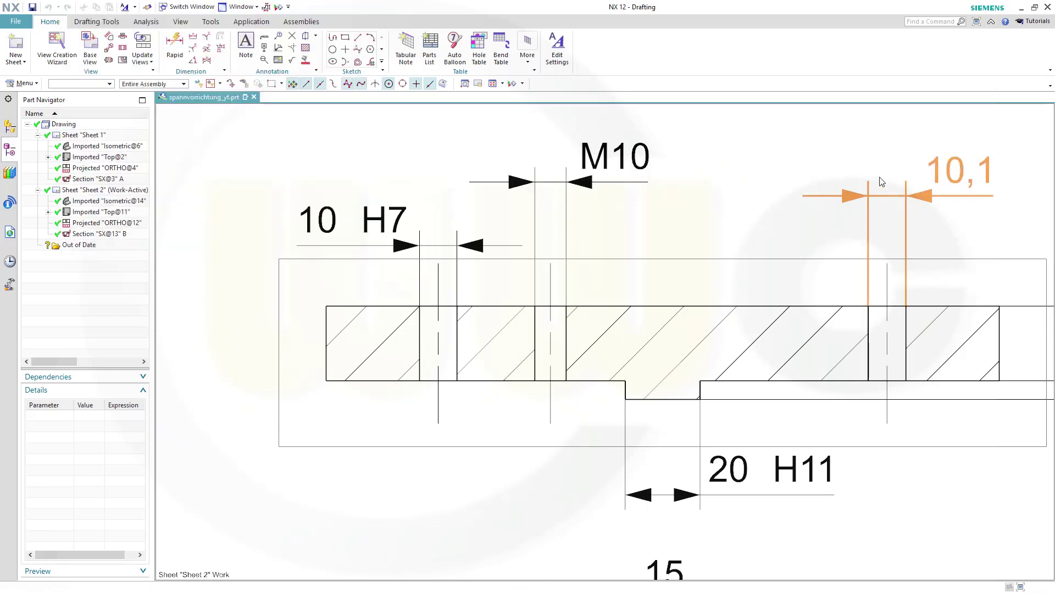
left_click(174, 80)
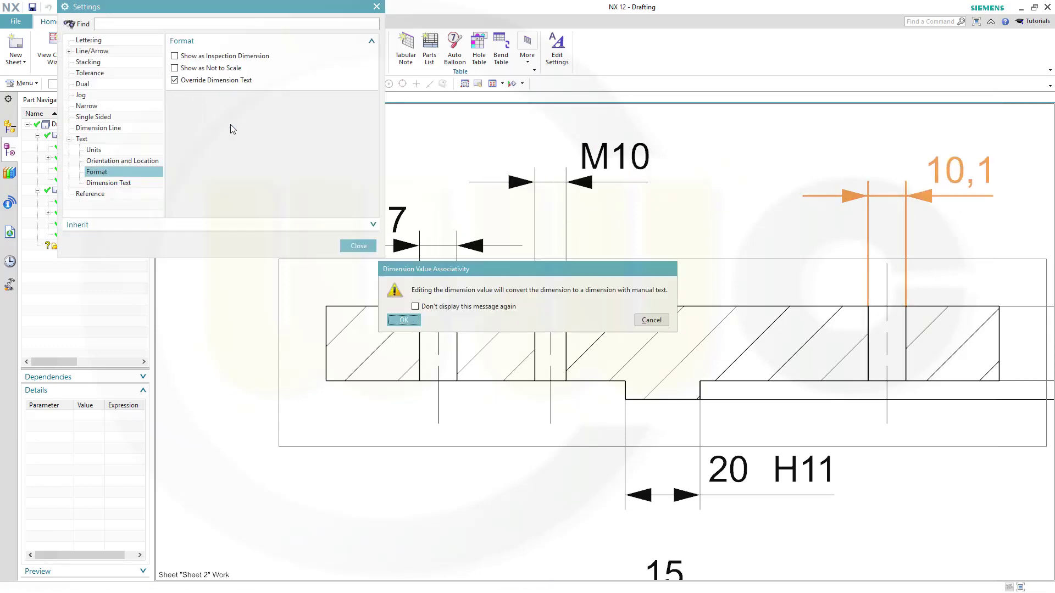
left_click(398, 321)
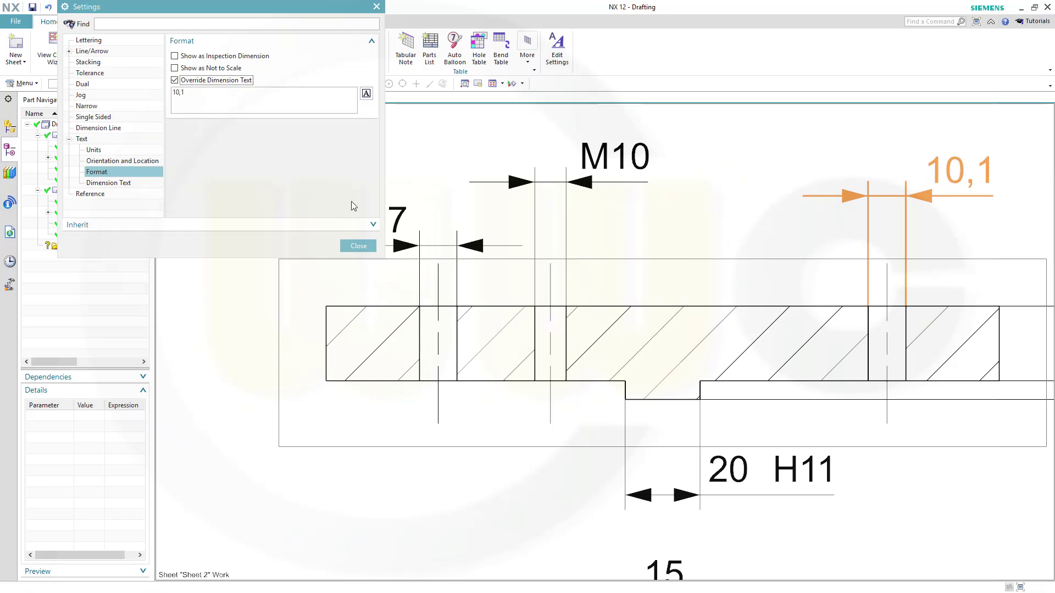
left_click(204, 96)
type("M12")
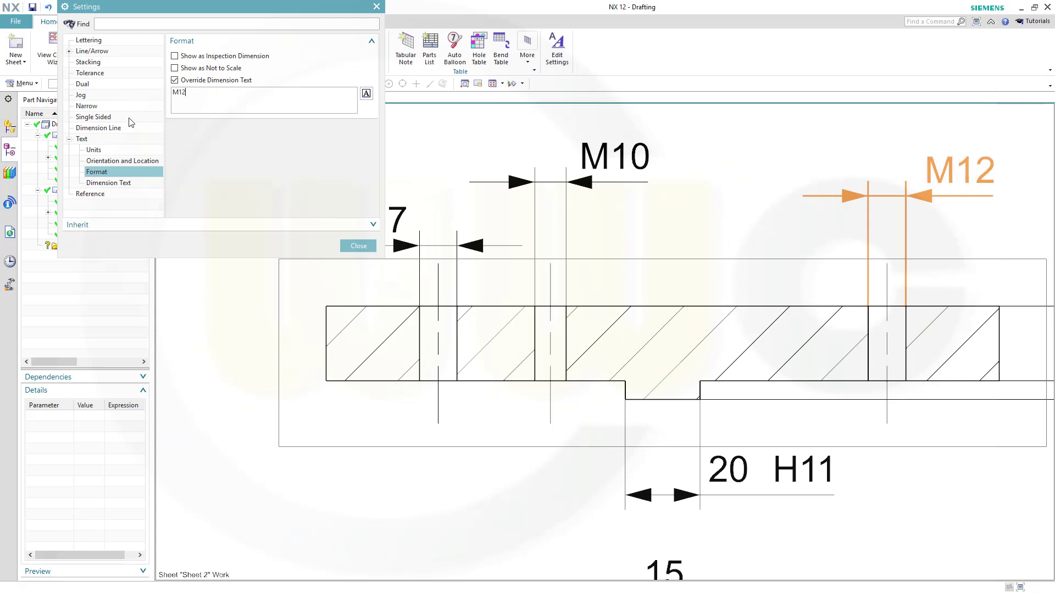
left_click(365, 246)
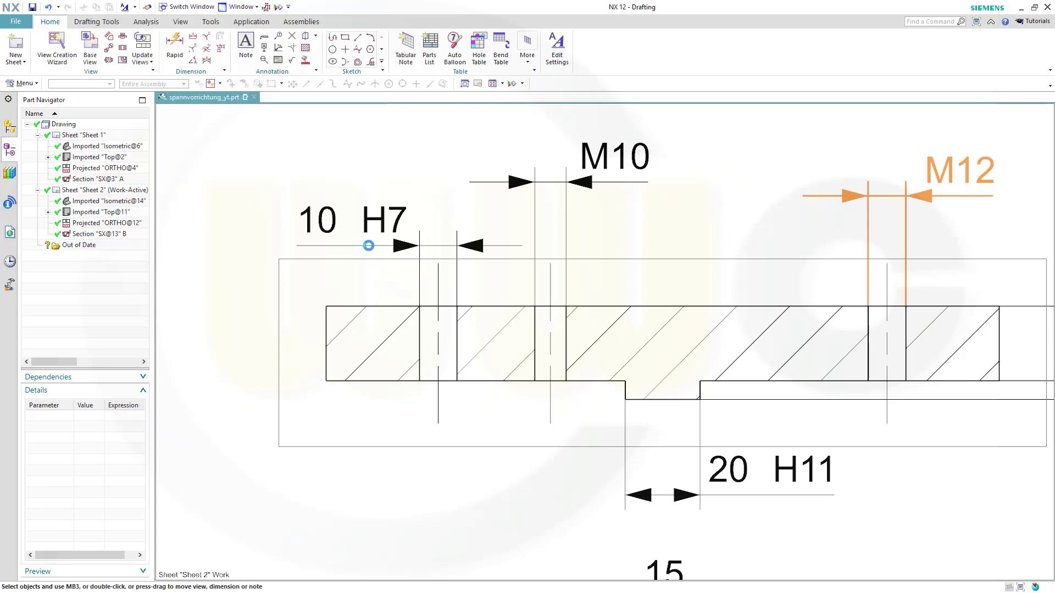
Change the top view's hidden-line font from Invisible to dashed and apply it
scroll(767, 283, "up", 6)
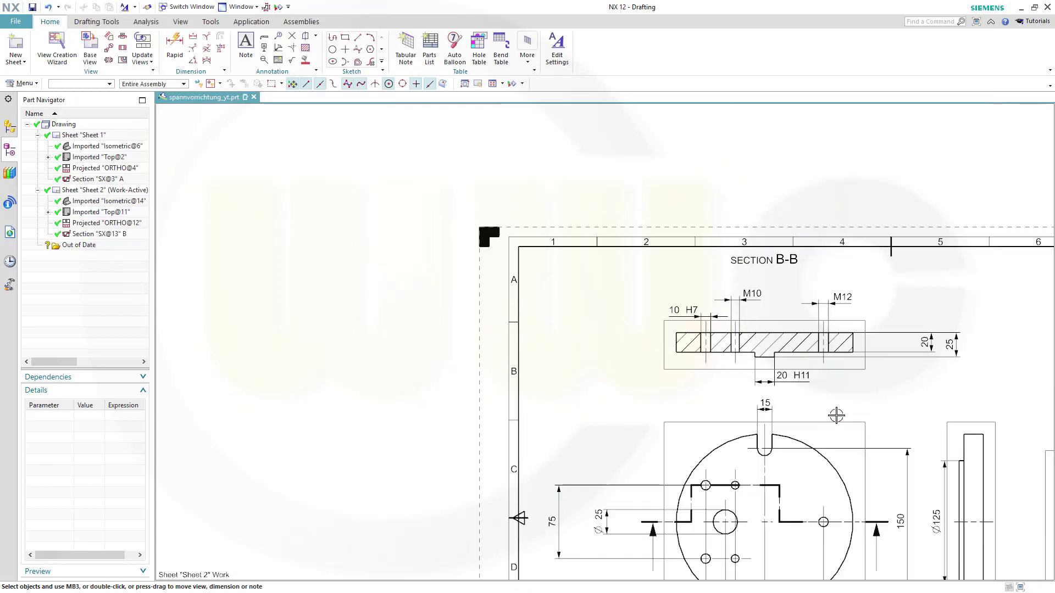
scroll(876, 409, "up", 2)
scroll(684, 379, "down", 2)
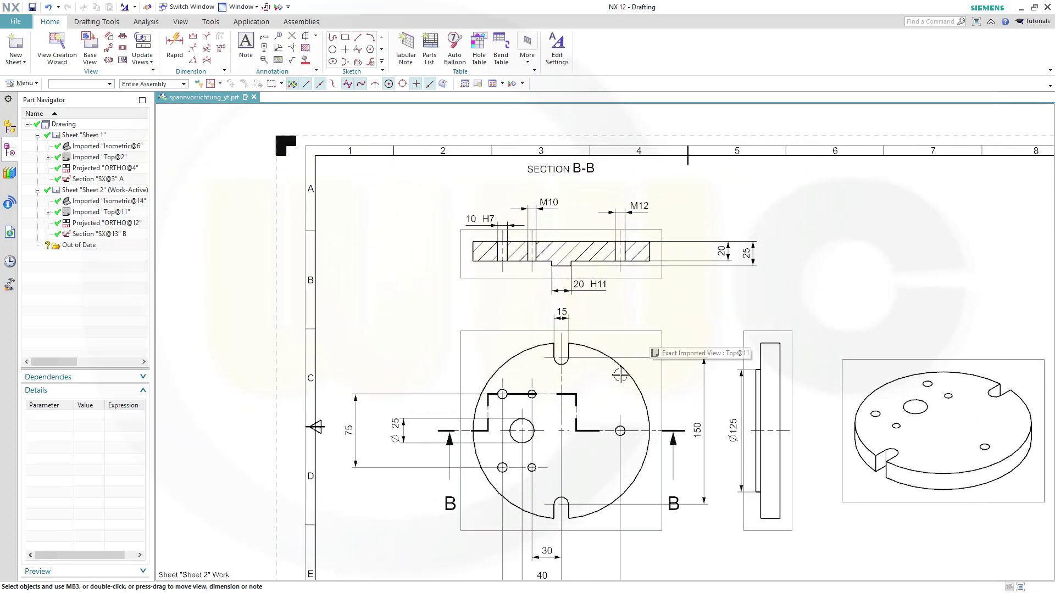
scroll(631, 379, "down", 2)
scroll(648, 398, "up", 1)
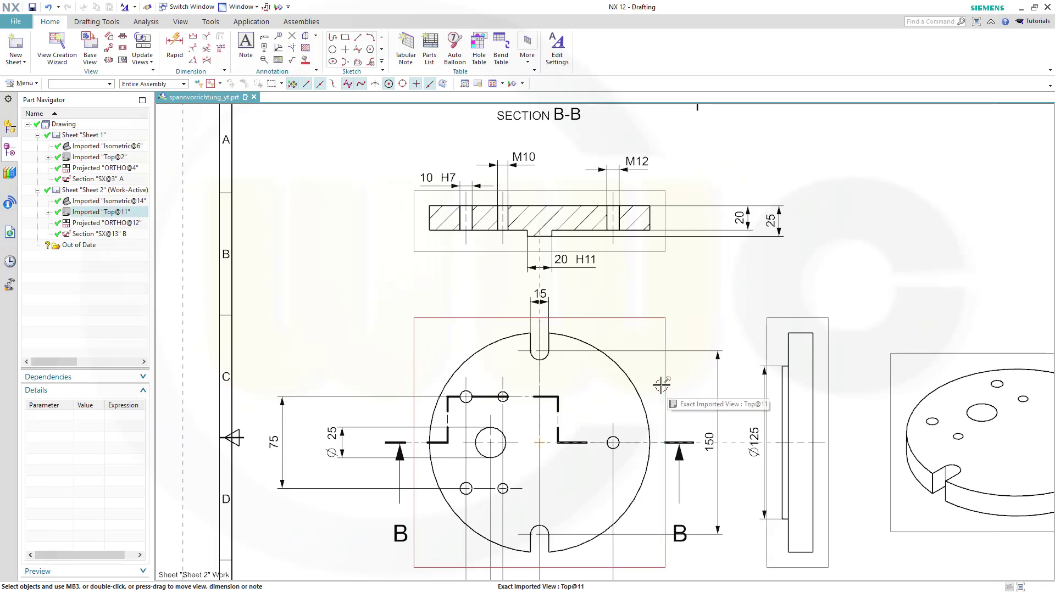
double_click(662, 386)
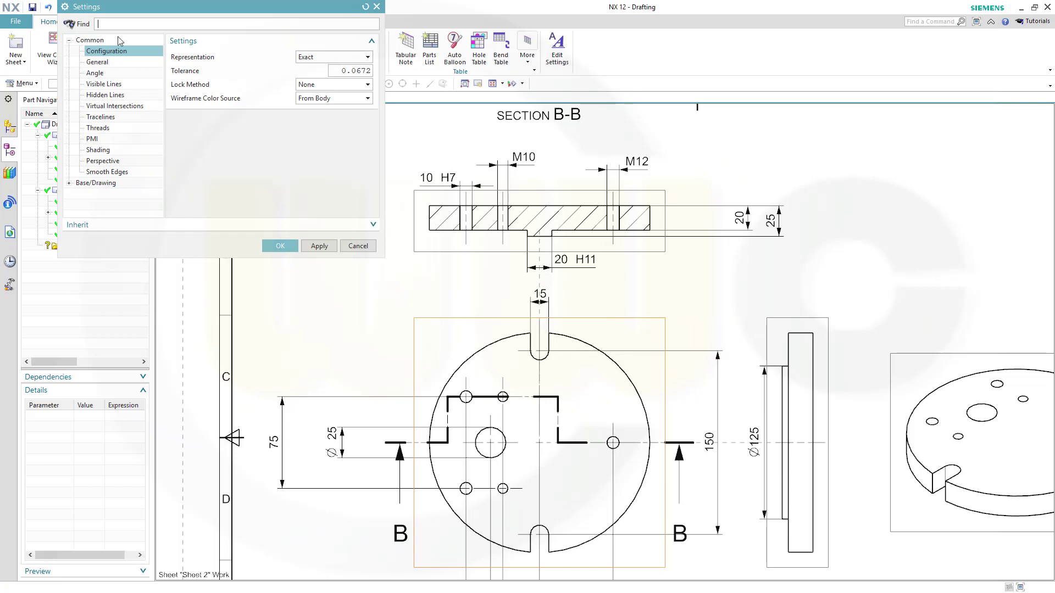
left_click(117, 97)
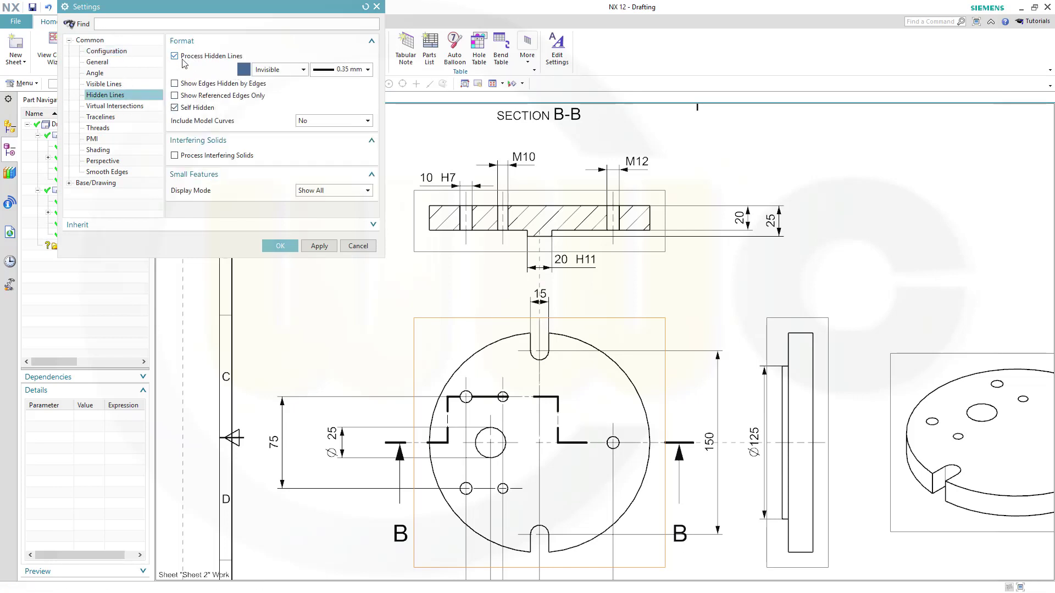
left_click(305, 71)
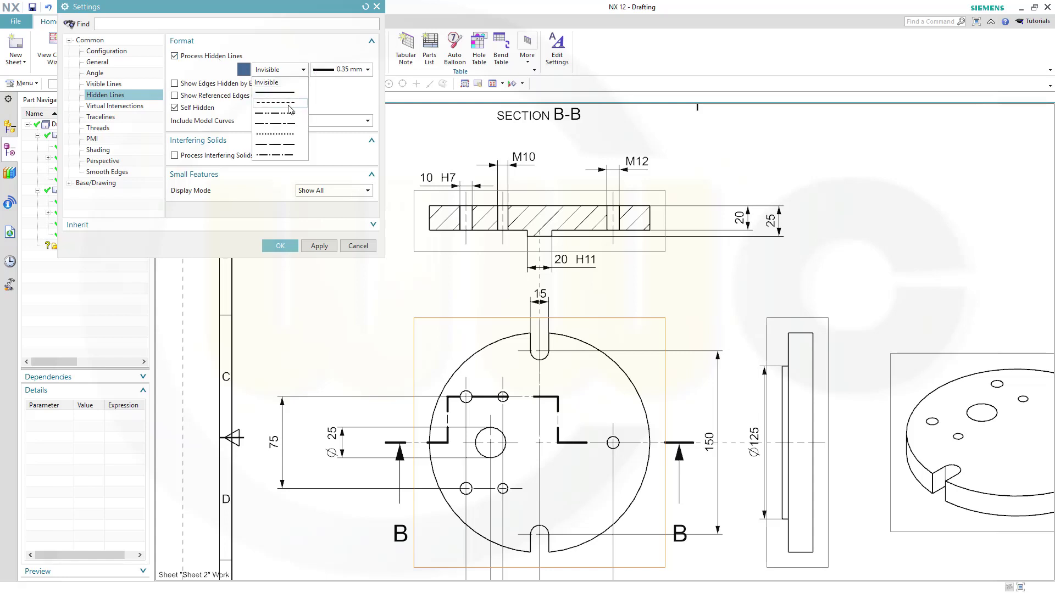
left_click(289, 103)
left_click(323, 245)
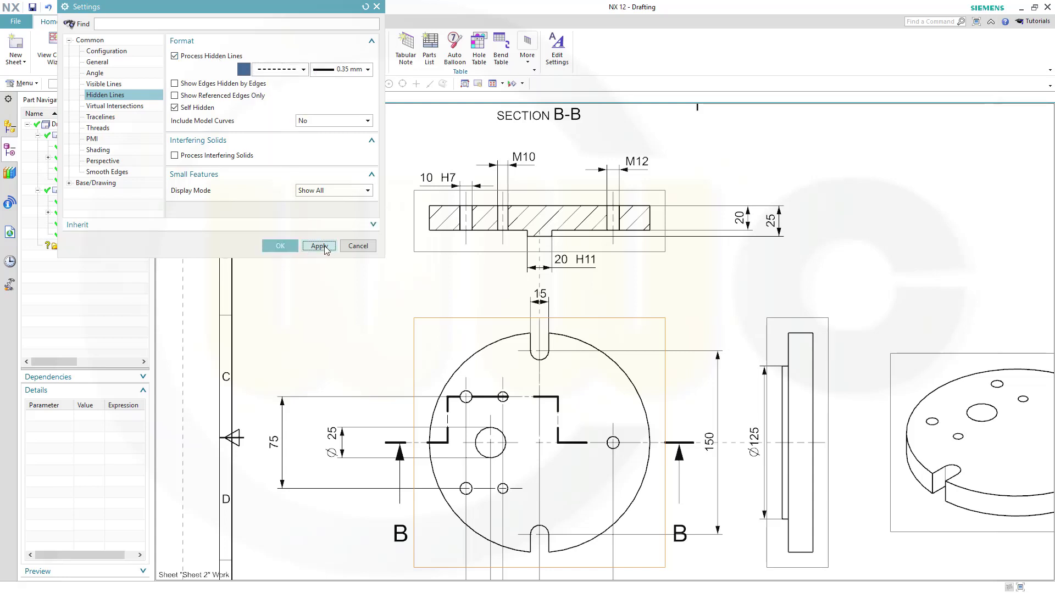
left_click(280, 246)
scroll(708, 329, "down", 2)
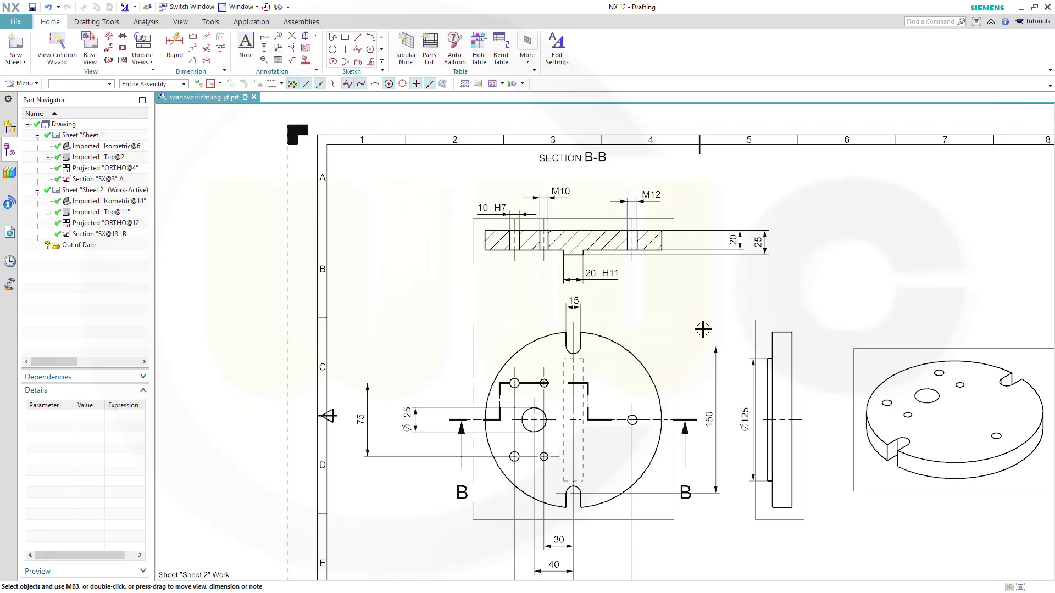
Add a cylindrical Ø180 dimension from the plate's left to right edge below section B-B
key("ctrl+f")
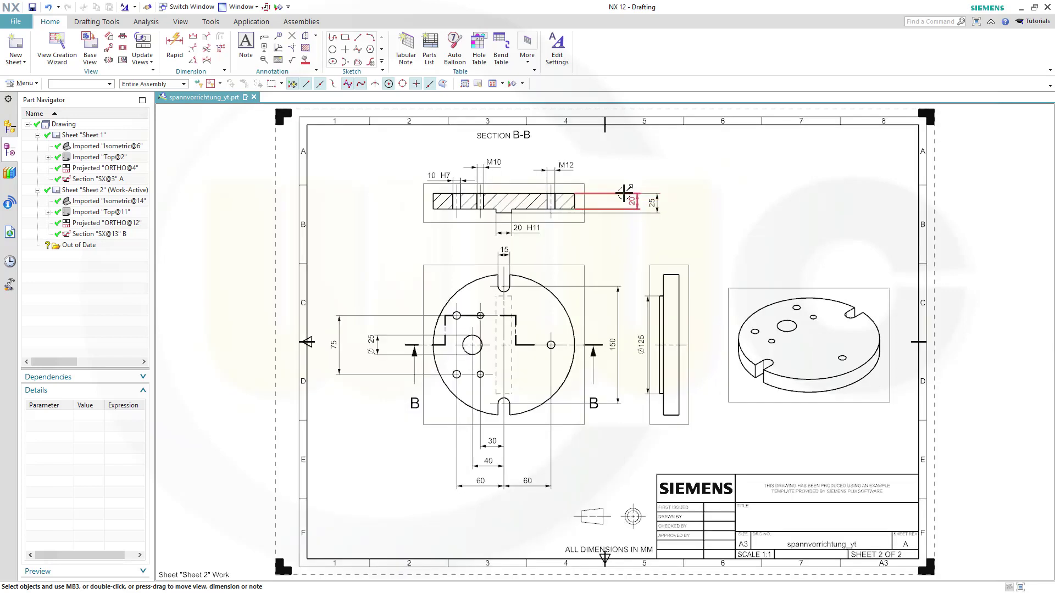
left_click(180, 60)
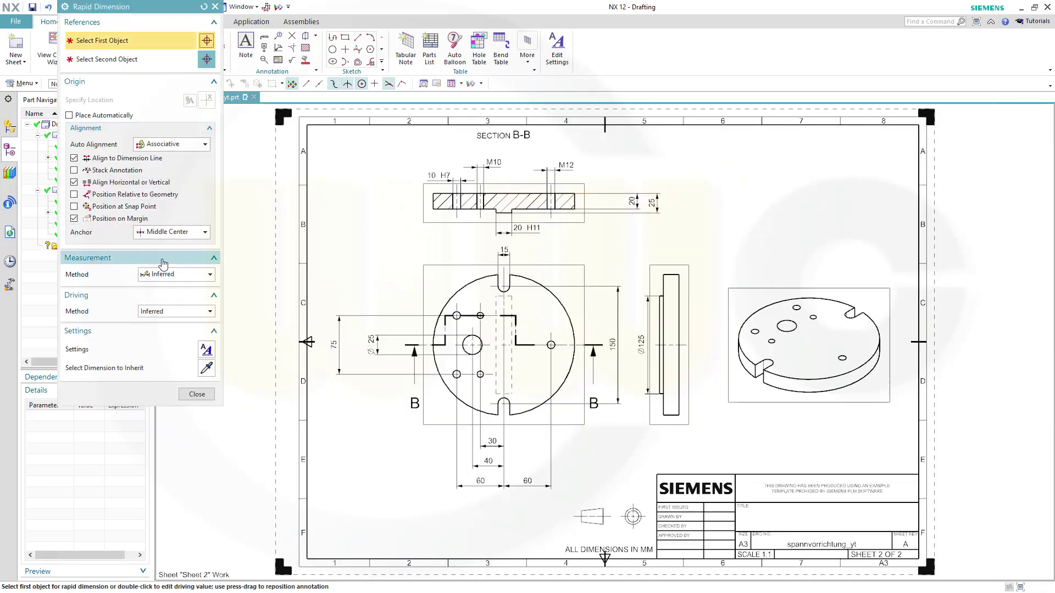
left_click(209, 275)
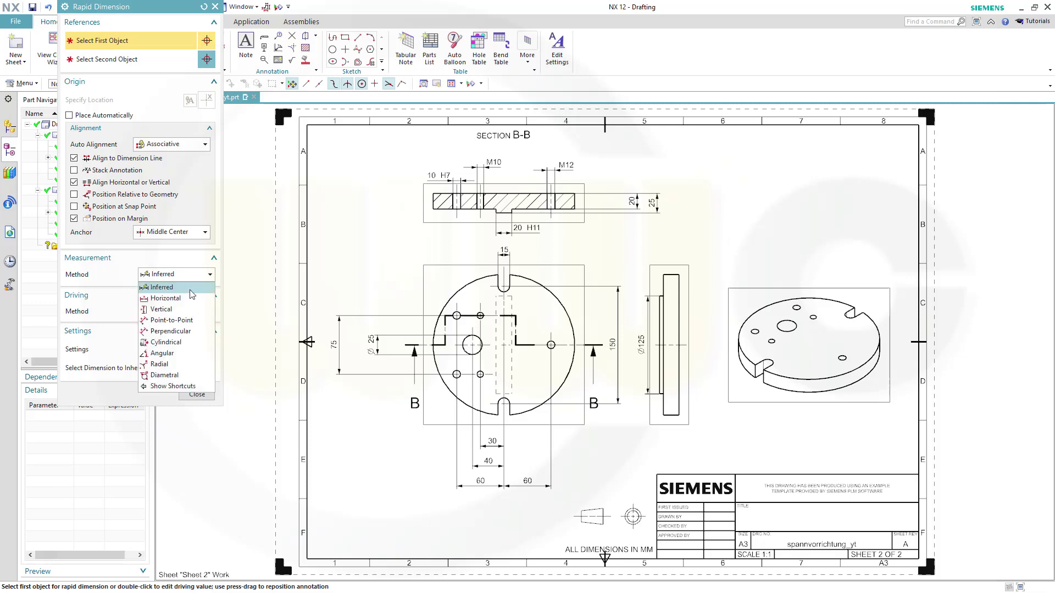
left_click(165, 342)
scroll(467, 198, "up", 3)
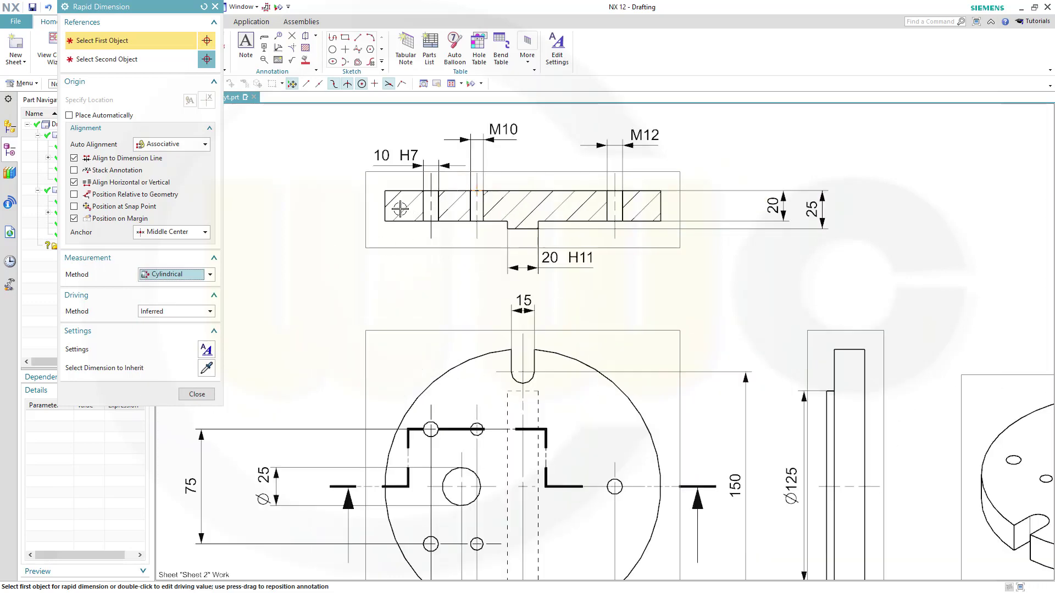
scroll(400, 209, "up", 1)
left_click(380, 205)
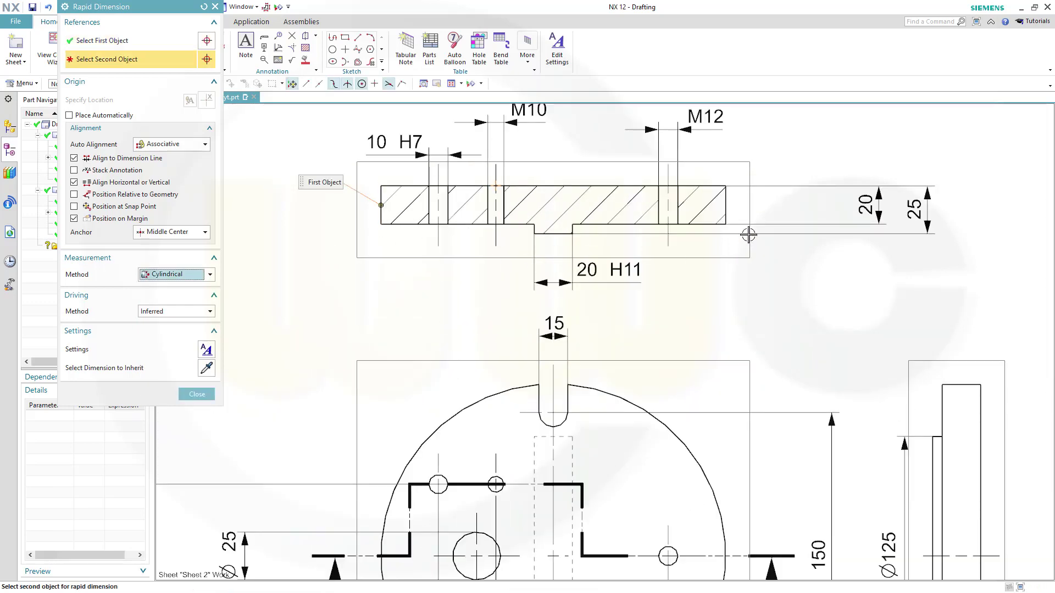
left_click(725, 215)
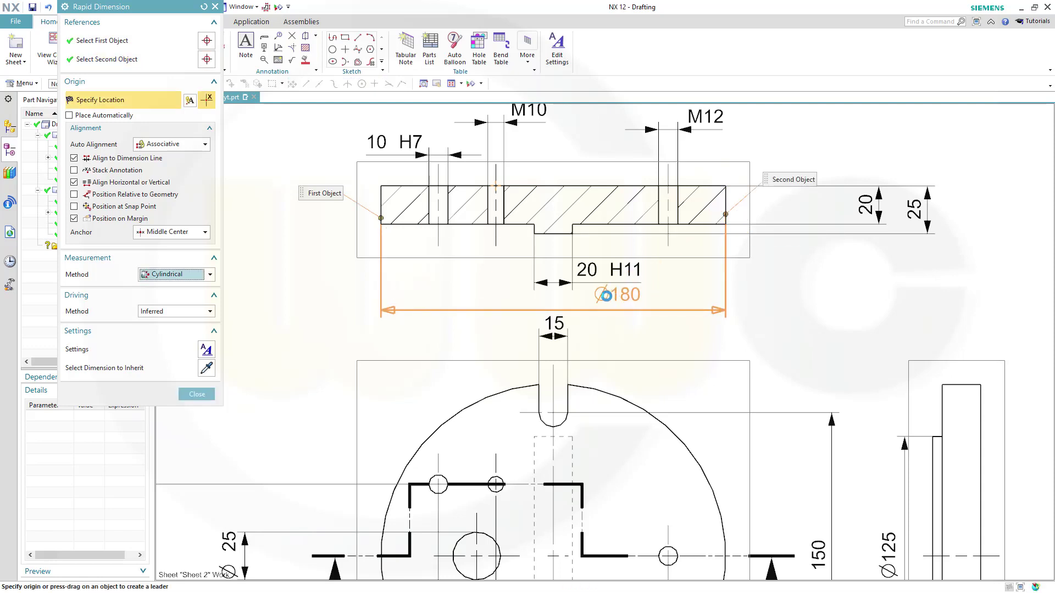
left_click(558, 301)
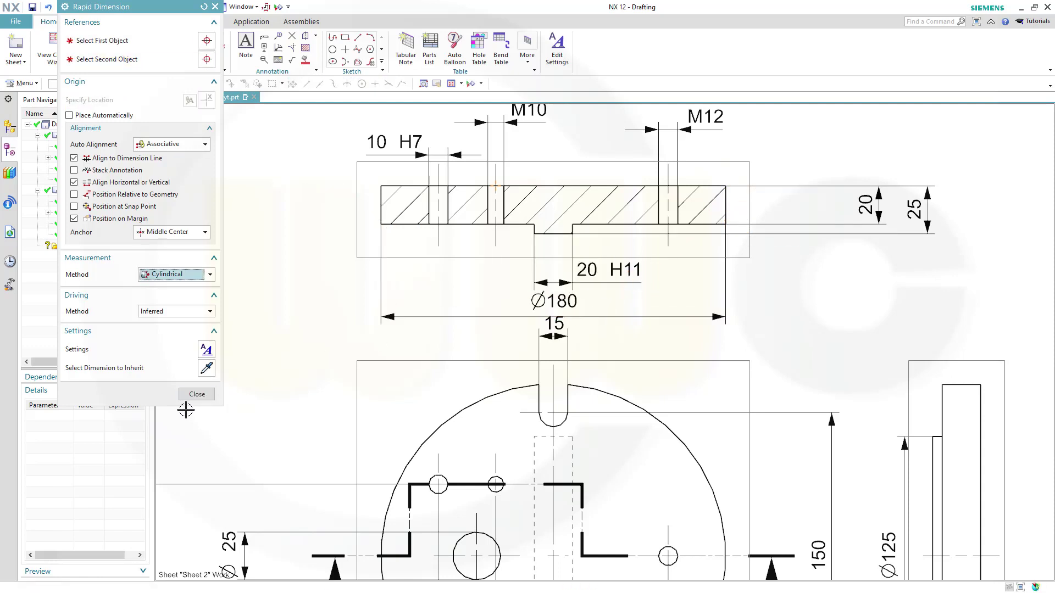
left_click(197, 394)
scroll(544, 313, "down", 4)
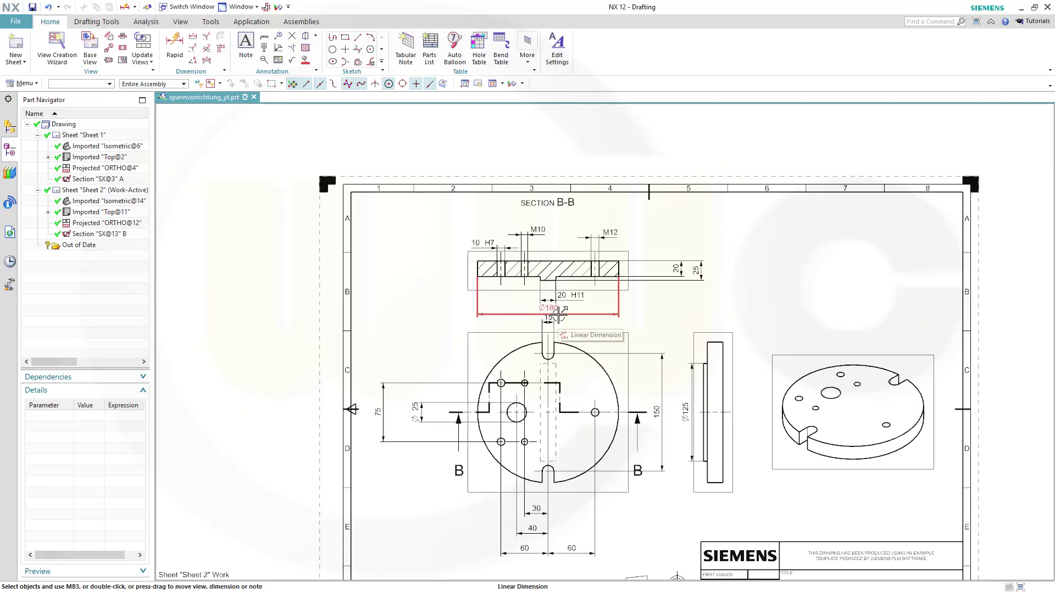
key("ctrl+z")
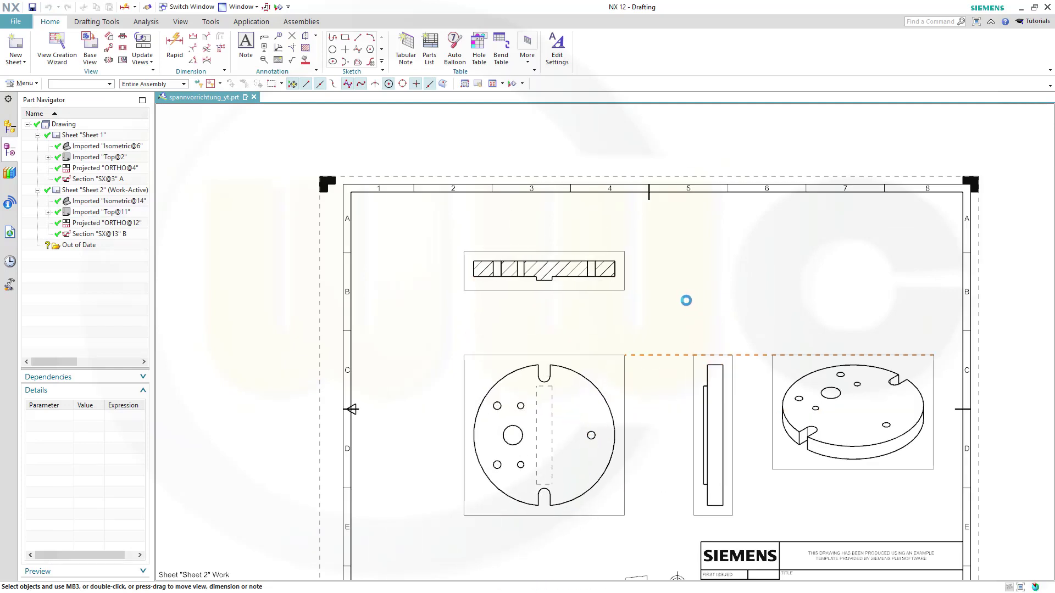
scroll(477, 242, "up", 1)
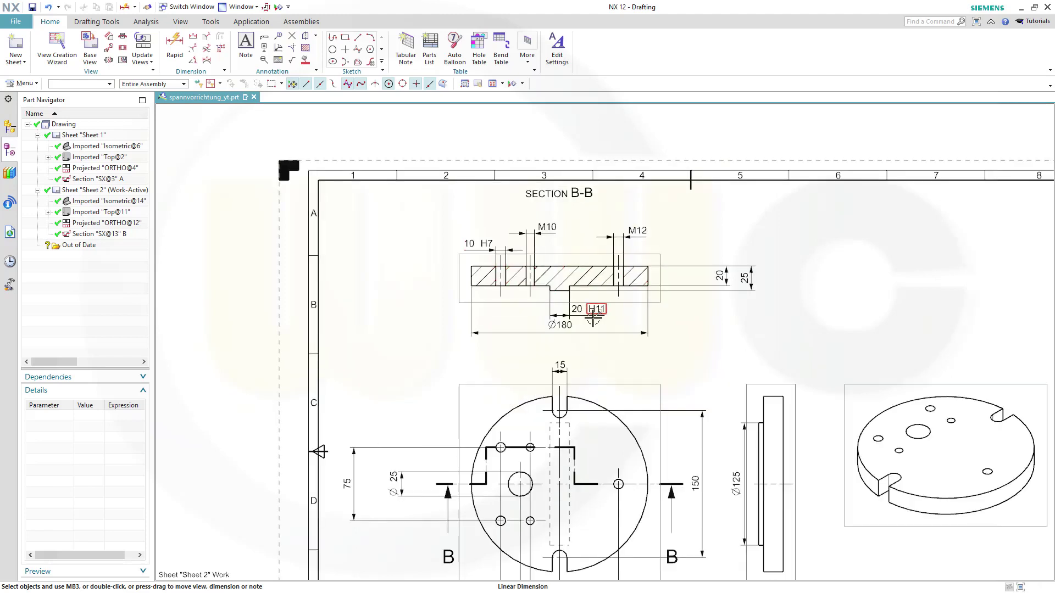
scroll(549, 342, "up", 1)
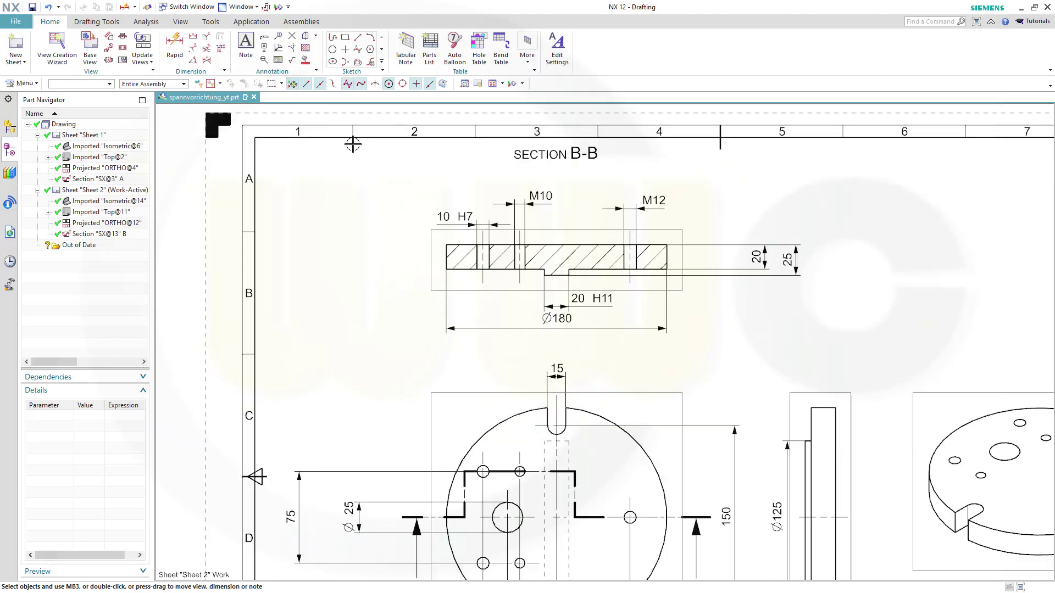
scroll(481, 278, "up", 1)
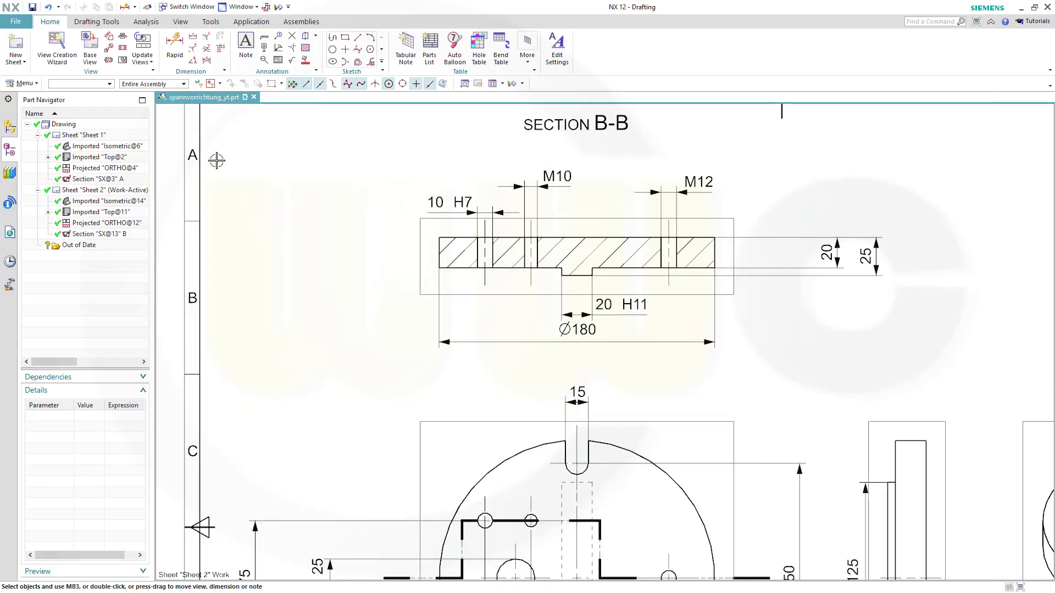
Start a surface finish symbol with a flag-style leader and 1,6 lower text
left_click(291, 60)
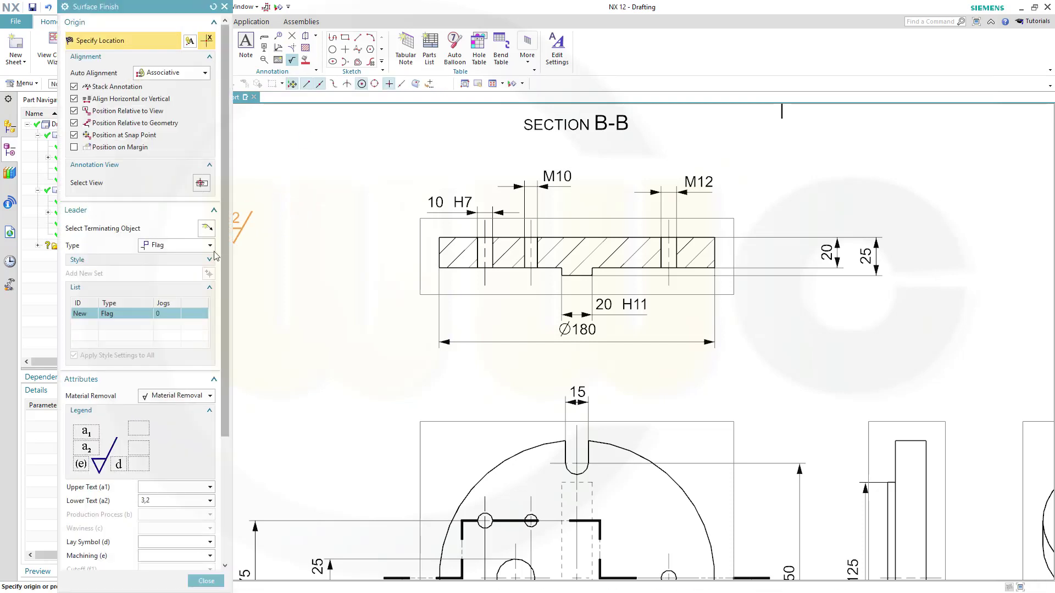
left_click(209, 245)
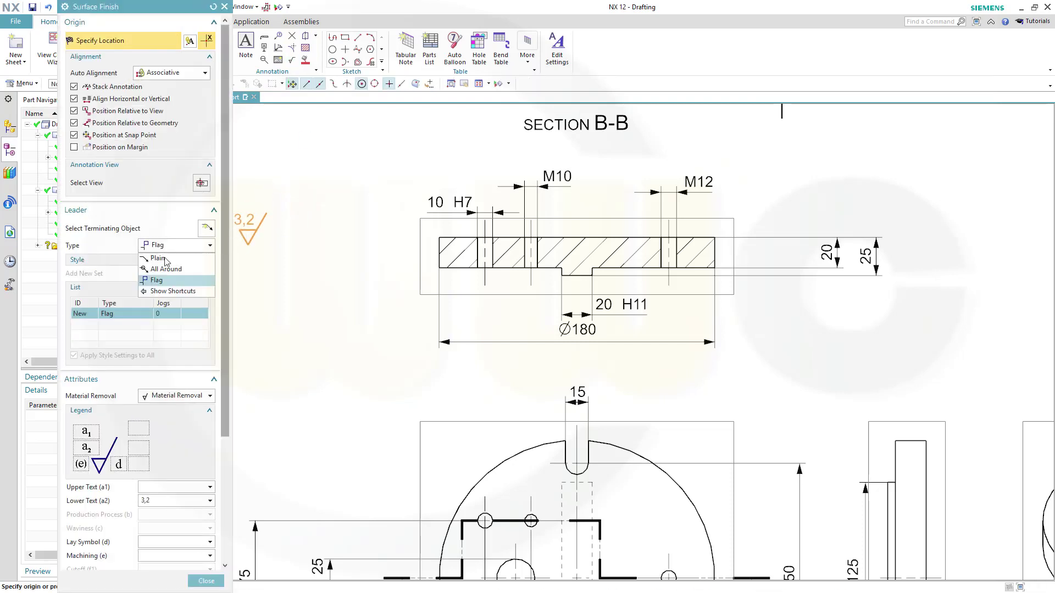
left_click(160, 281)
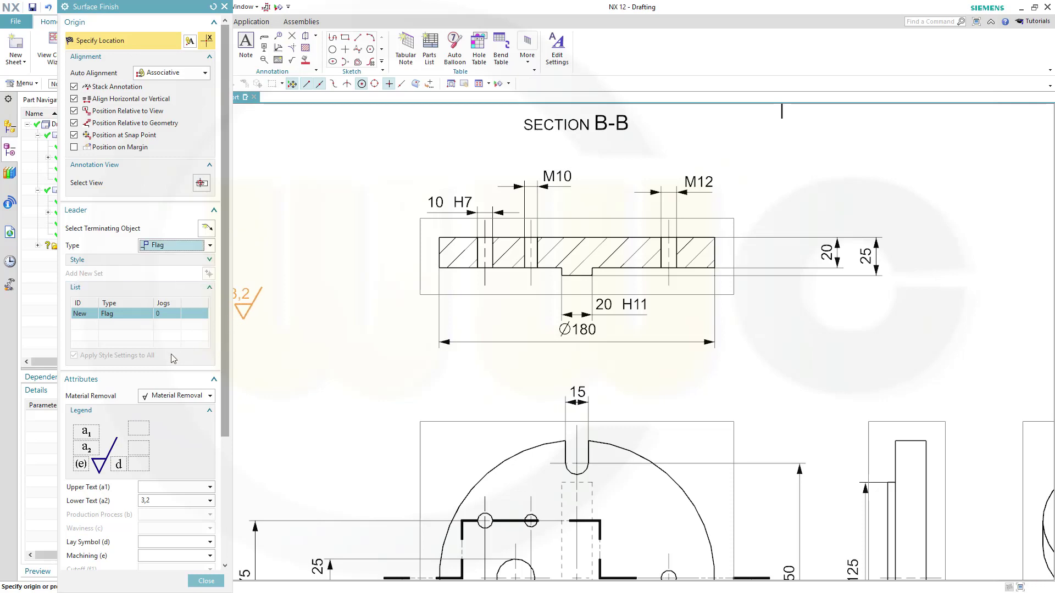
left_click(158, 501)
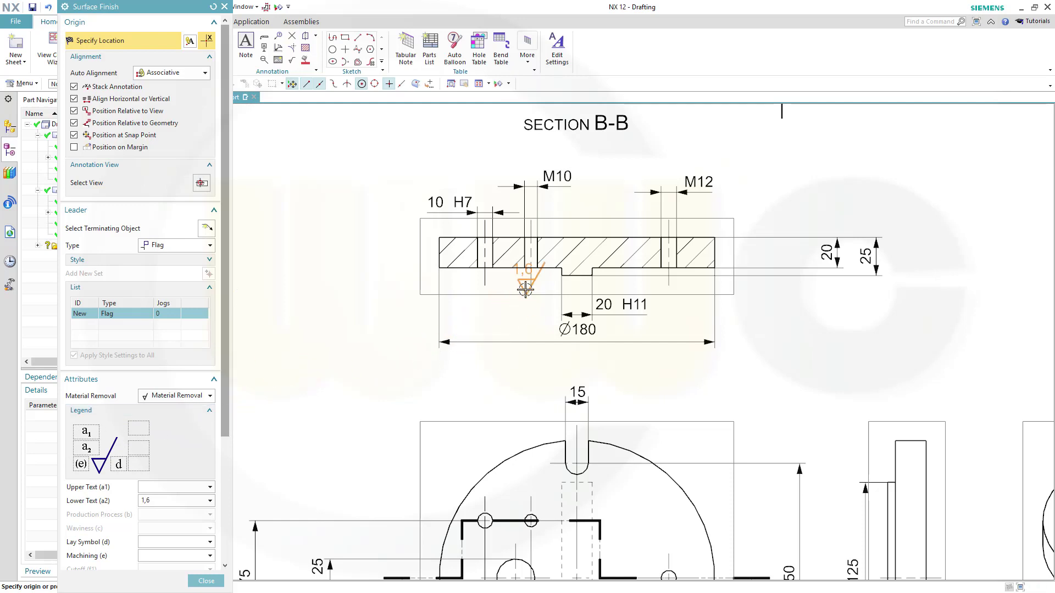
Place a trial 1,6 symbol on the 10 H7 dimension, then delete it
scroll(503, 219, "up", 3)
scroll(523, 220, "up", 1)
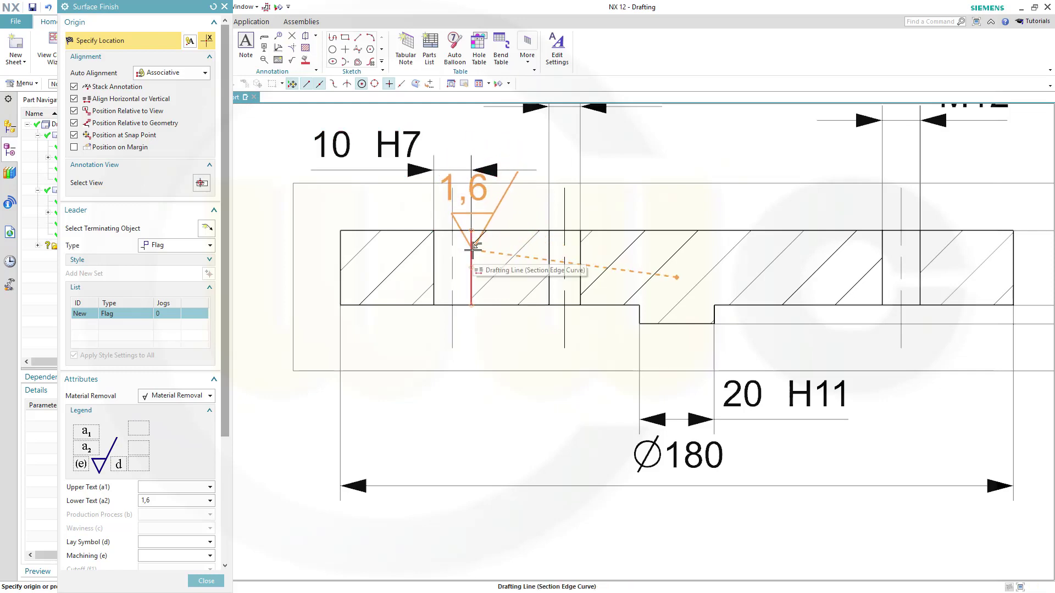
middle_click_drag(511, 277, 522, 354, "shift")
scroll(483, 354, "up", 1)
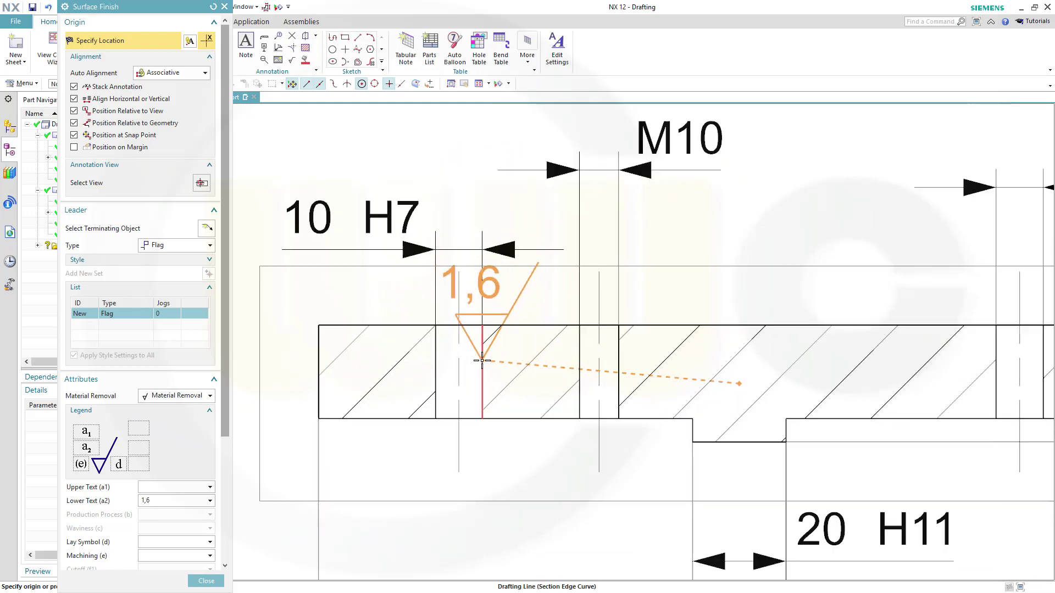
scroll(480, 336, "up", 1)
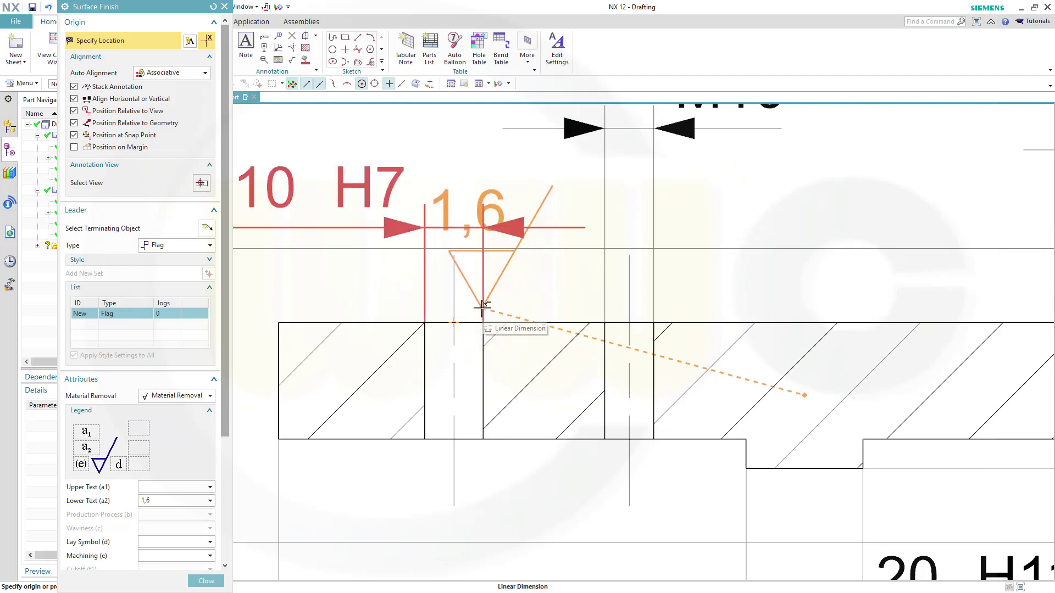
left_click(482, 307)
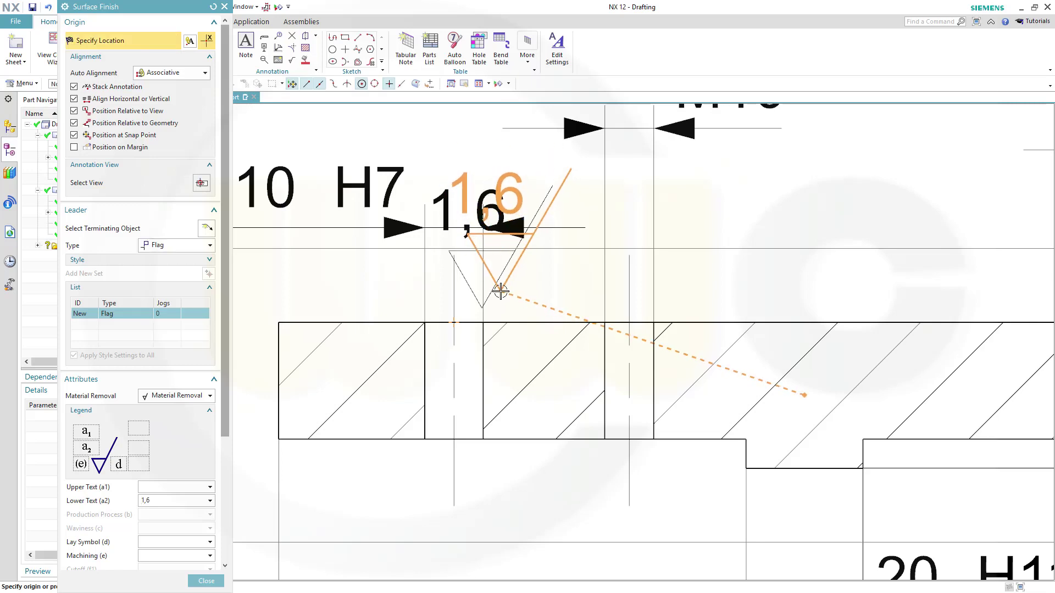
key("Escape")
left_click(496, 278)
key("Delete")
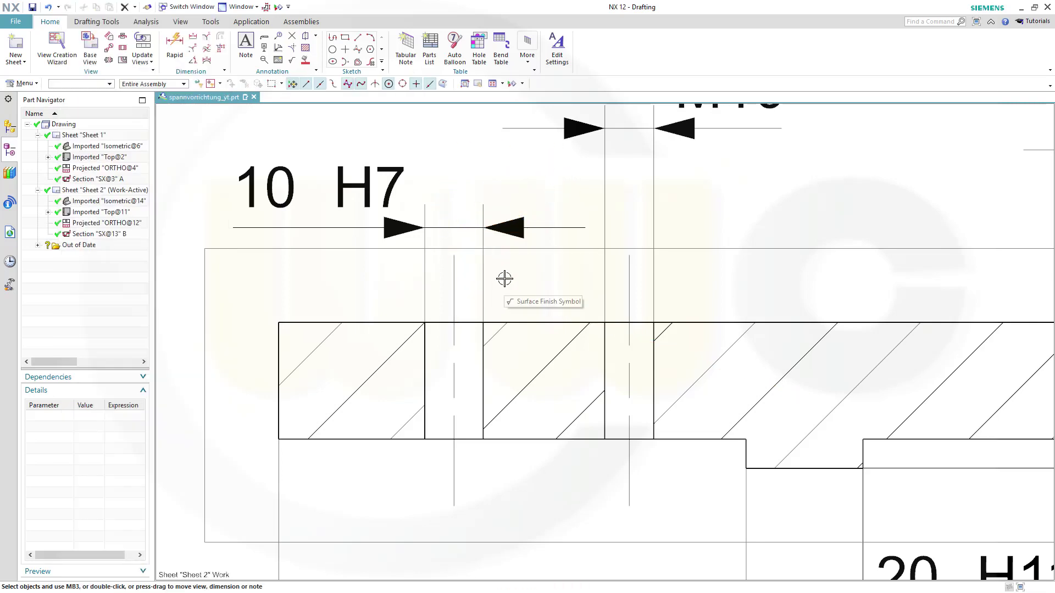
Attach a 1,6 surface finish symbol to the 10 H7 bore's section edge, placed above it
left_click(292, 62)
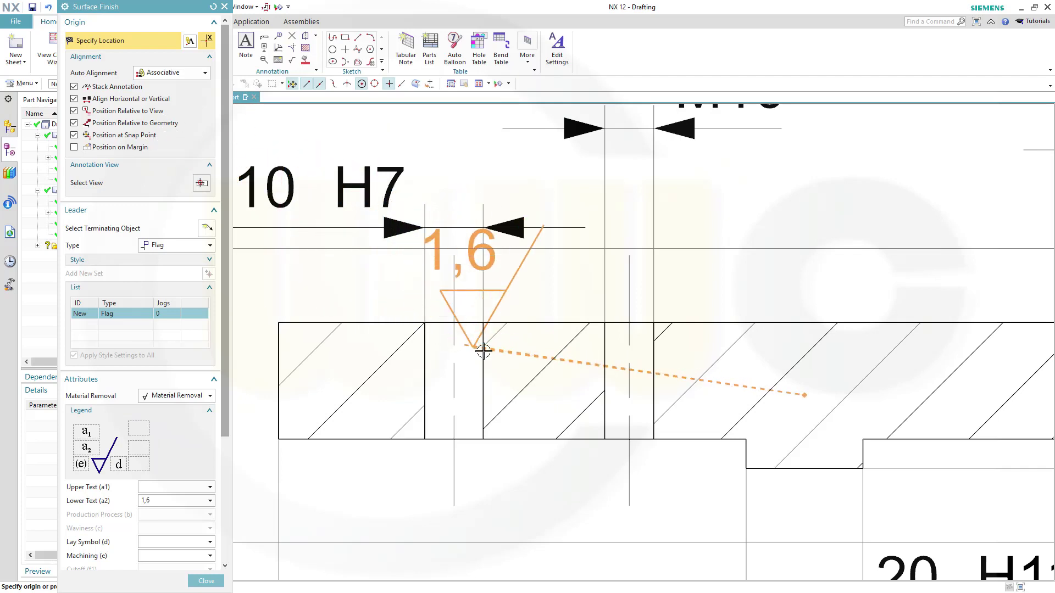
scroll(483, 351, "down", 2)
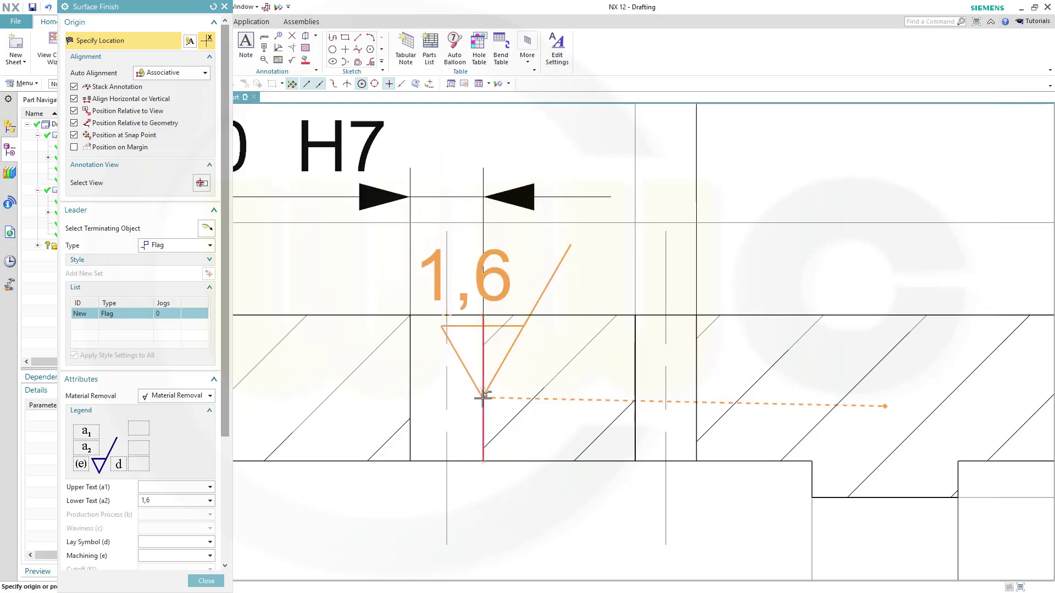
left_click(483, 394)
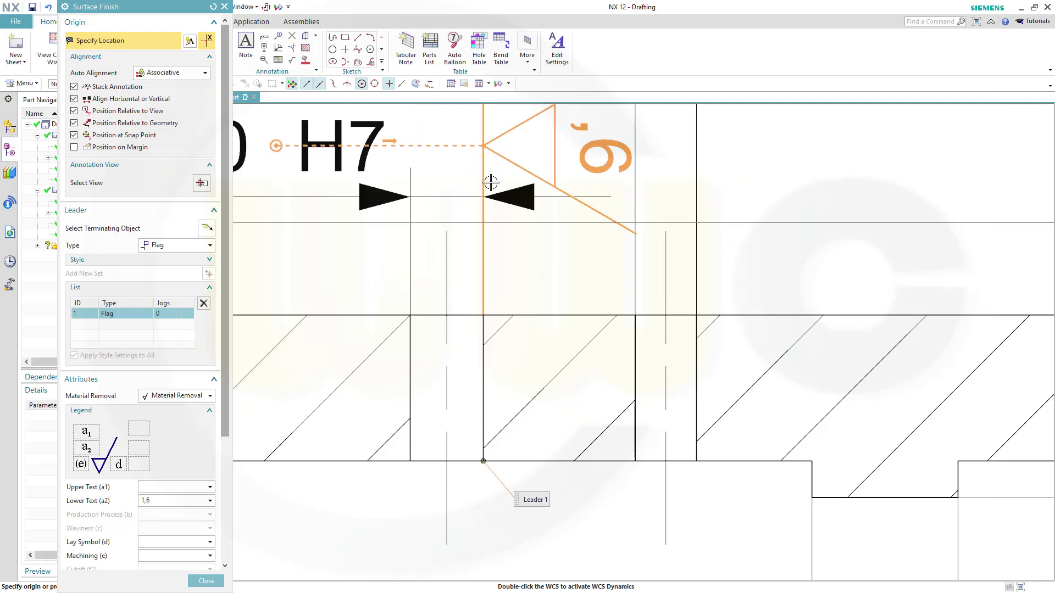
mouse_move(489, 182)
middle_mouse_down()
mouse_move(495, 292)
mouse_move(471, 324)
mouse_move(457, 284)
middle_mouse_up()
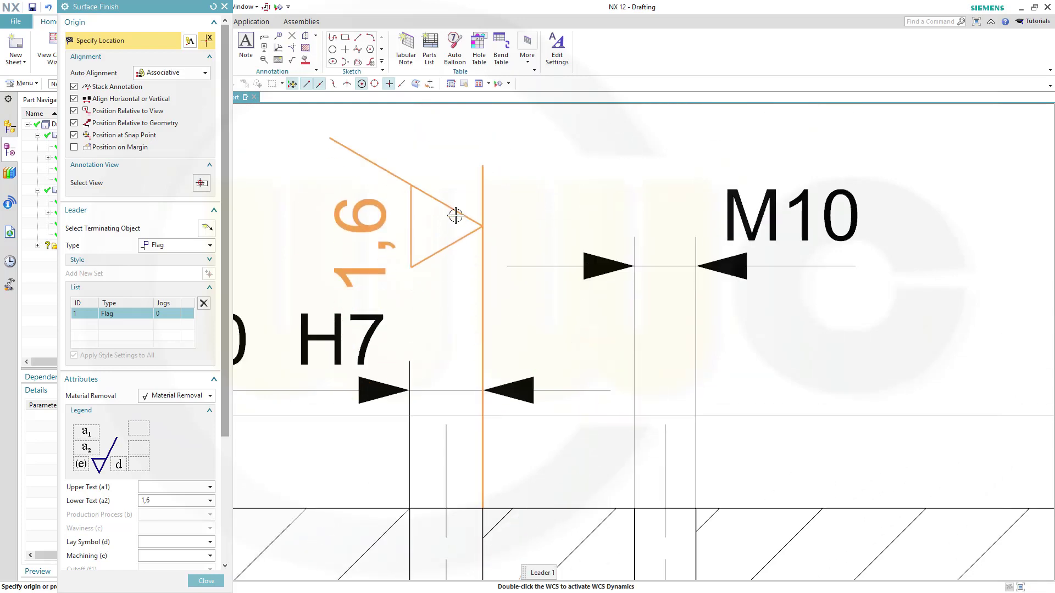
left_click(457, 207)
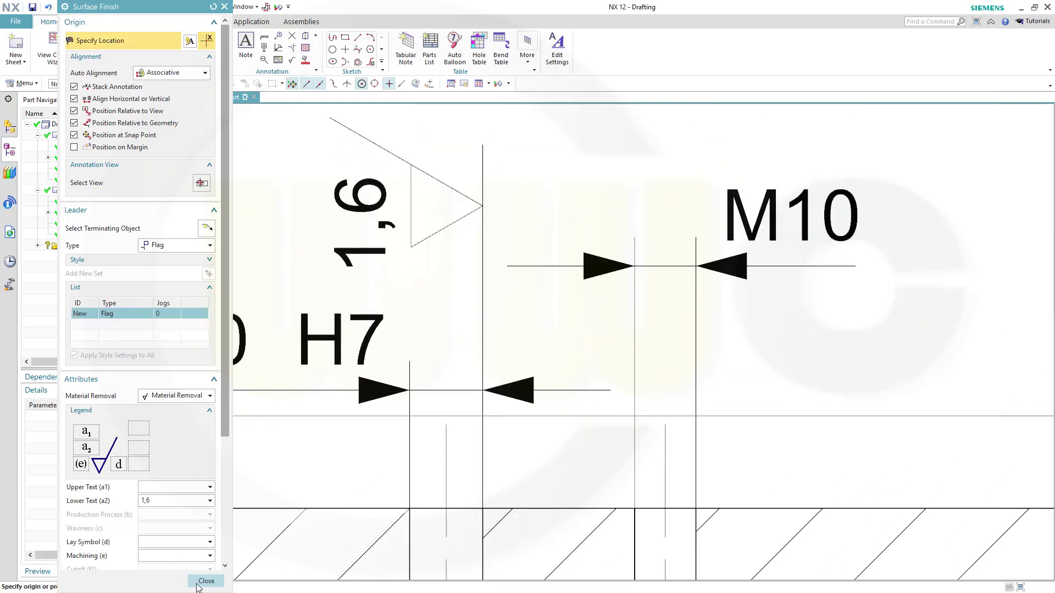
left_click(206, 580)
scroll(594, 454, "down", 2)
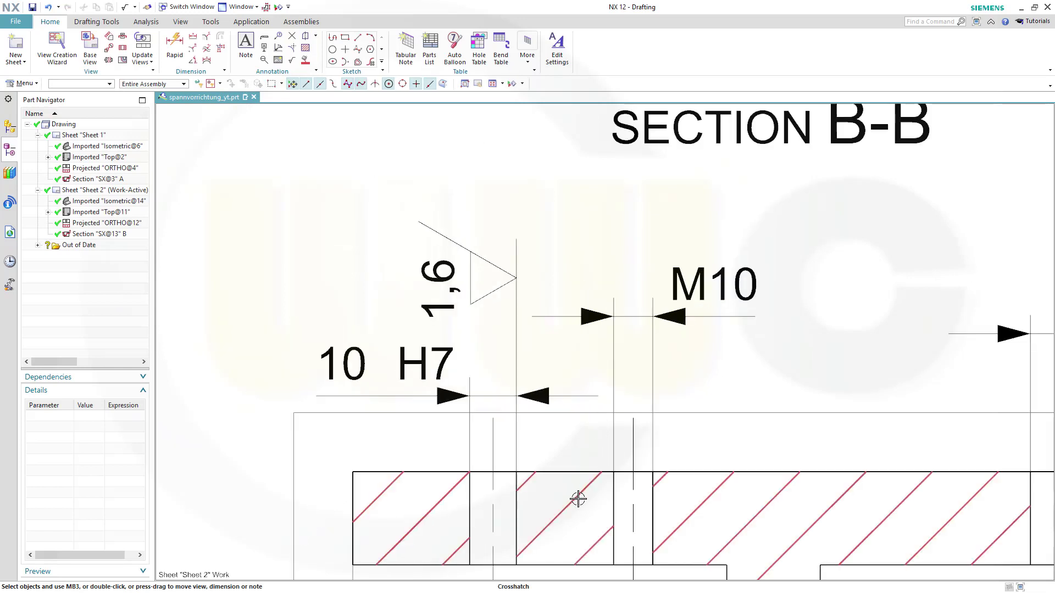
scroll(581, 498, "down", 1)
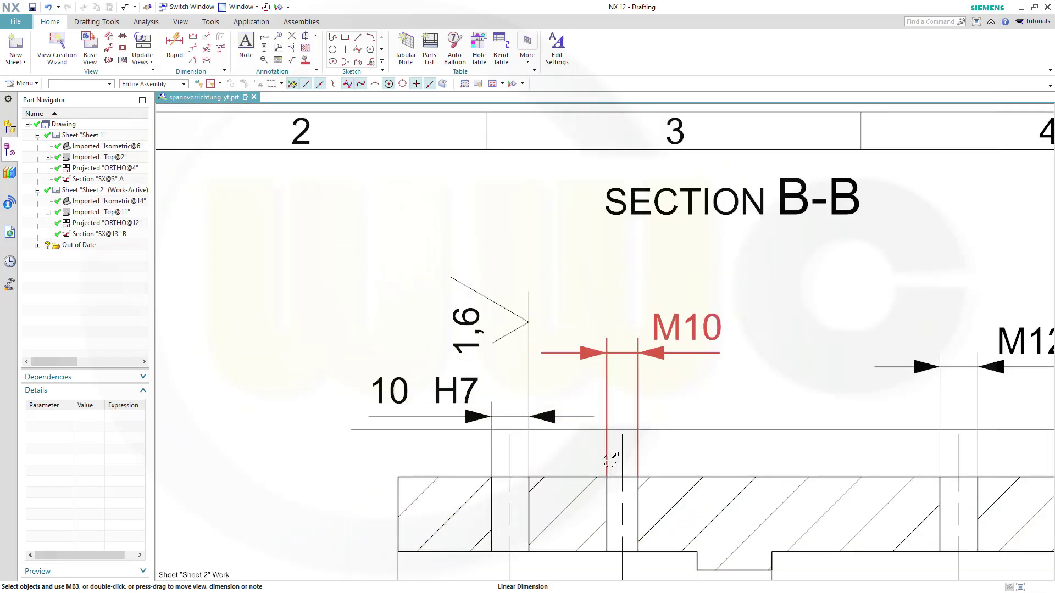
middle_click_drag(598, 460, 582, 360)
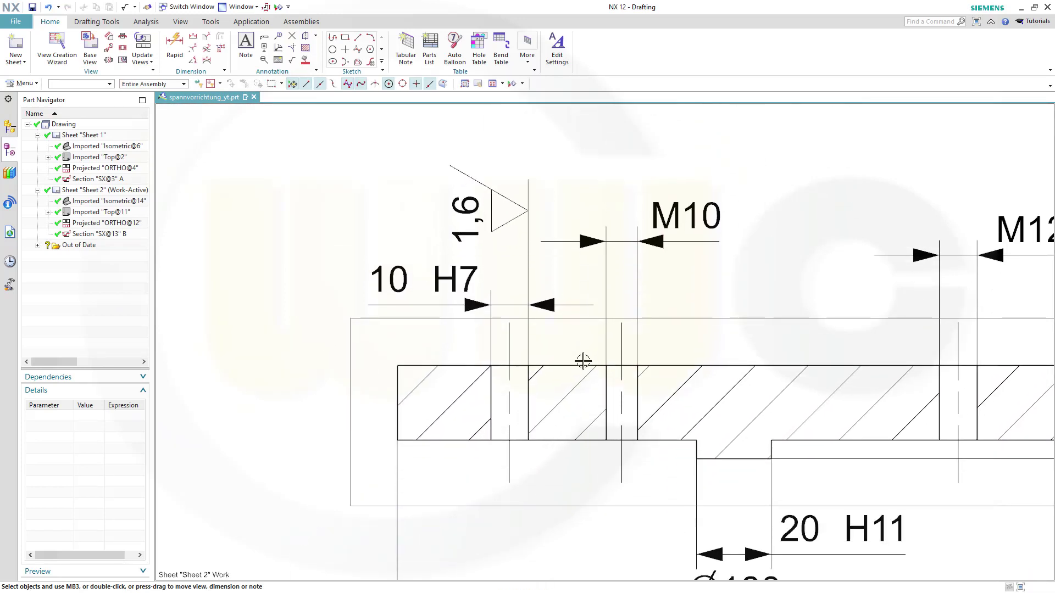
scroll(565, 440, "down", 2)
middle_click_drag(565, 440, 588, 302)
scroll(624, 360, "down", 1)
scroll(605, 423, "down", 3)
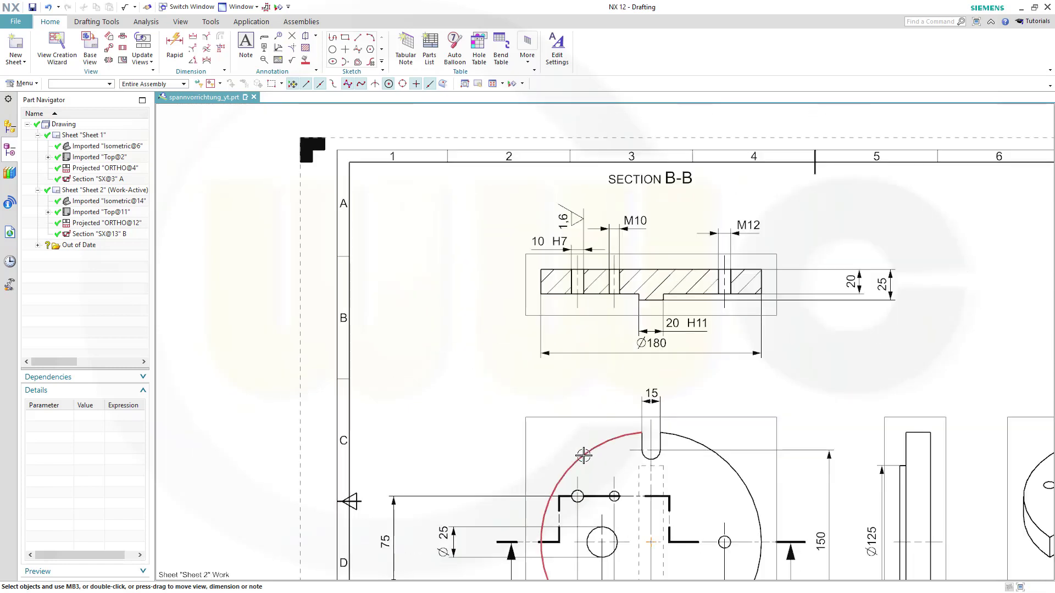
scroll(582, 456, "up", 2)
middle_click_drag(585, 549, 587, 409)
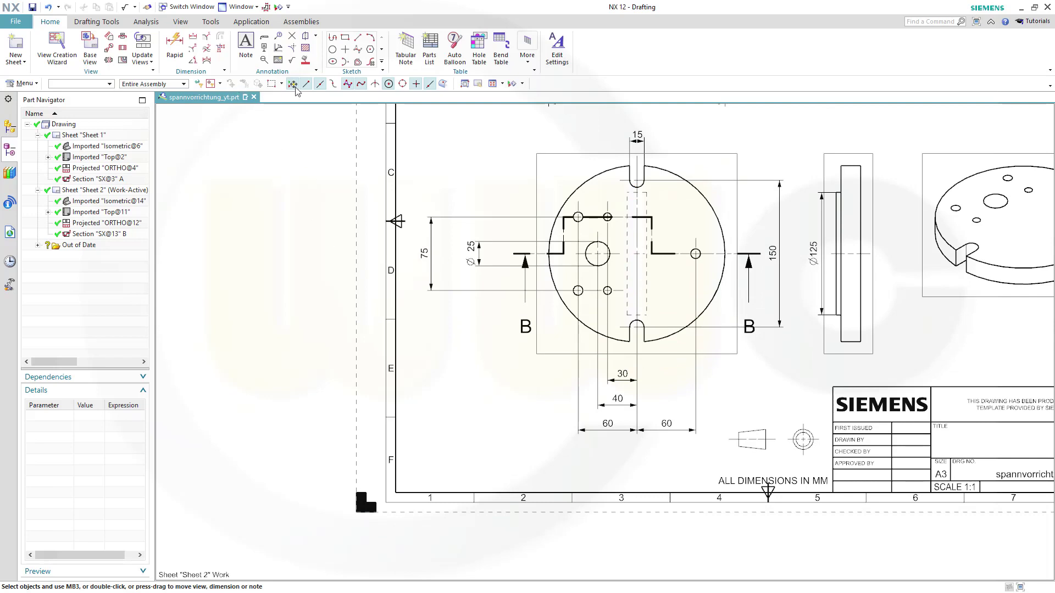
Place a 1,6 surface finish symbol in parentheses at the sheet's lower left
left_click(292, 61)
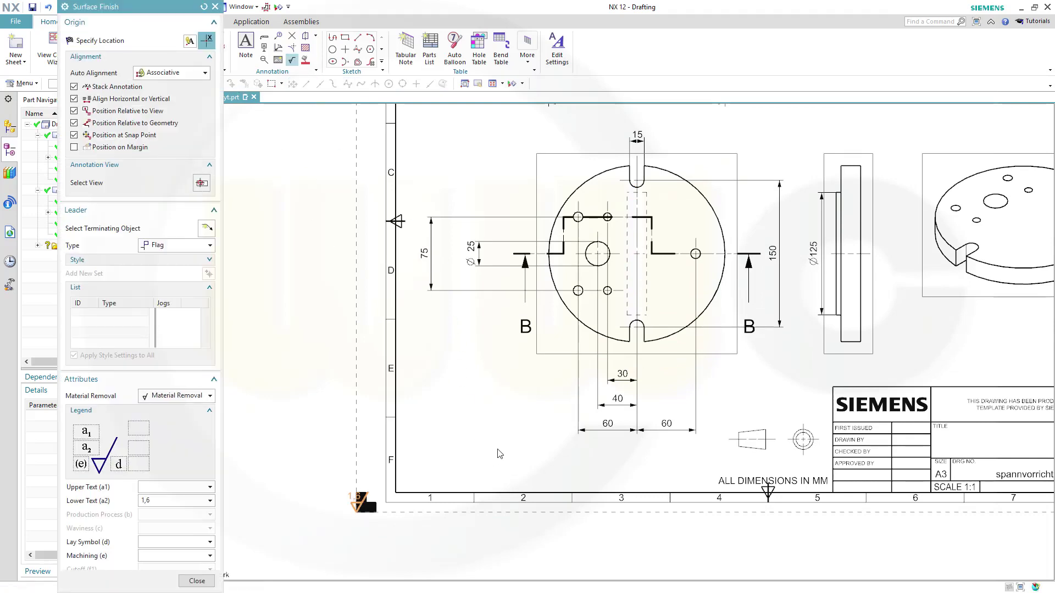
scroll(214, 544, "down", 3)
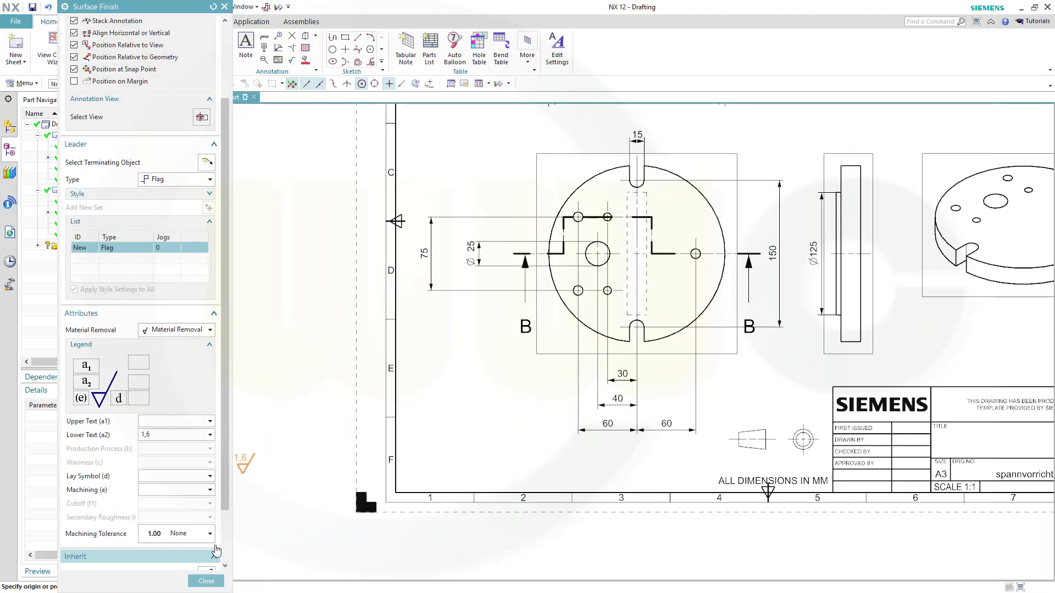
left_click(211, 501)
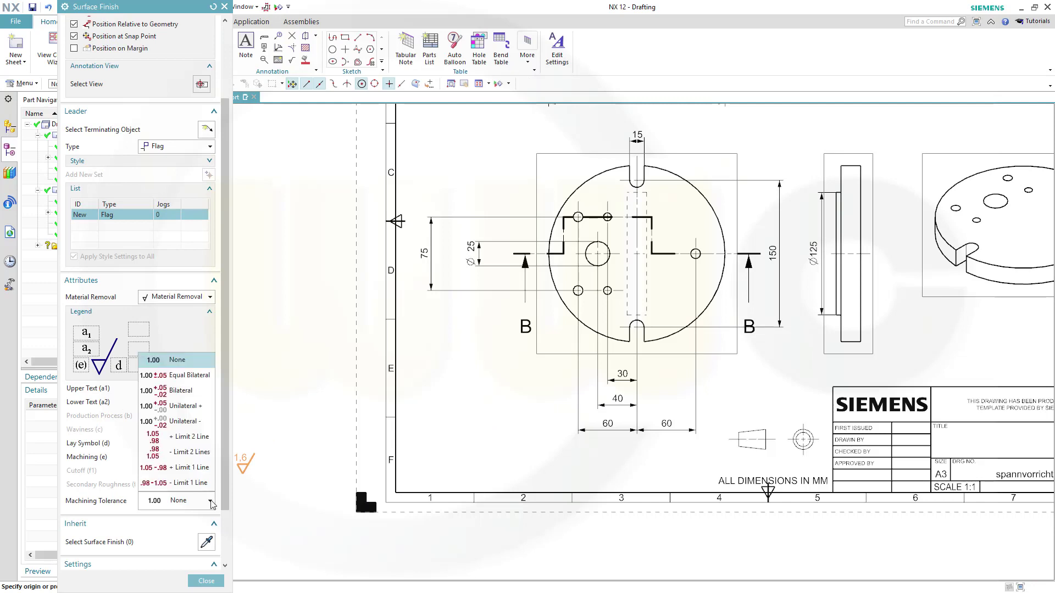
scroll(193, 529, "down", 3)
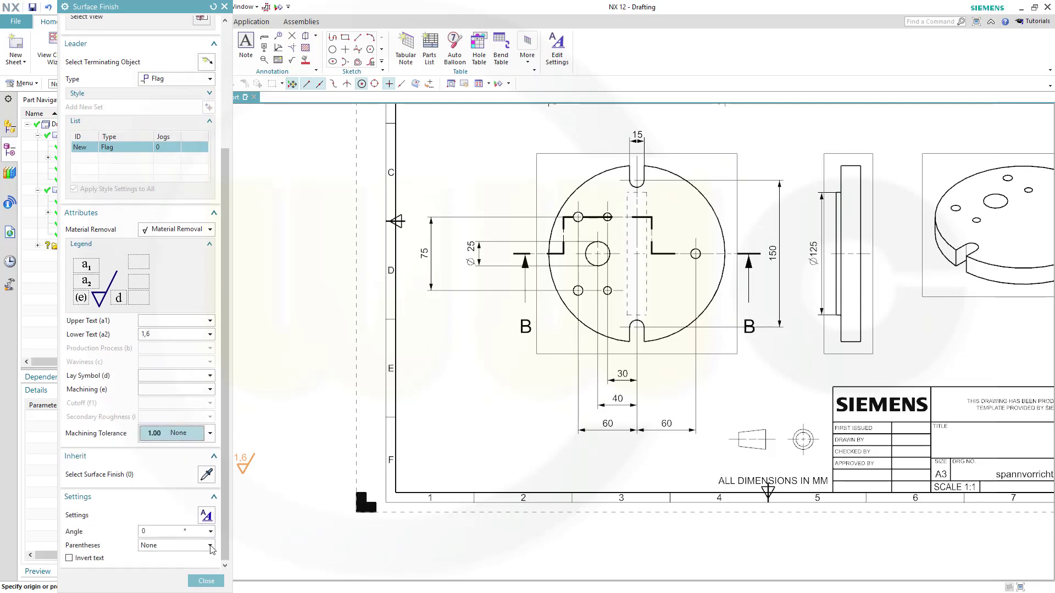
left_click(211, 545)
left_click(159, 586)
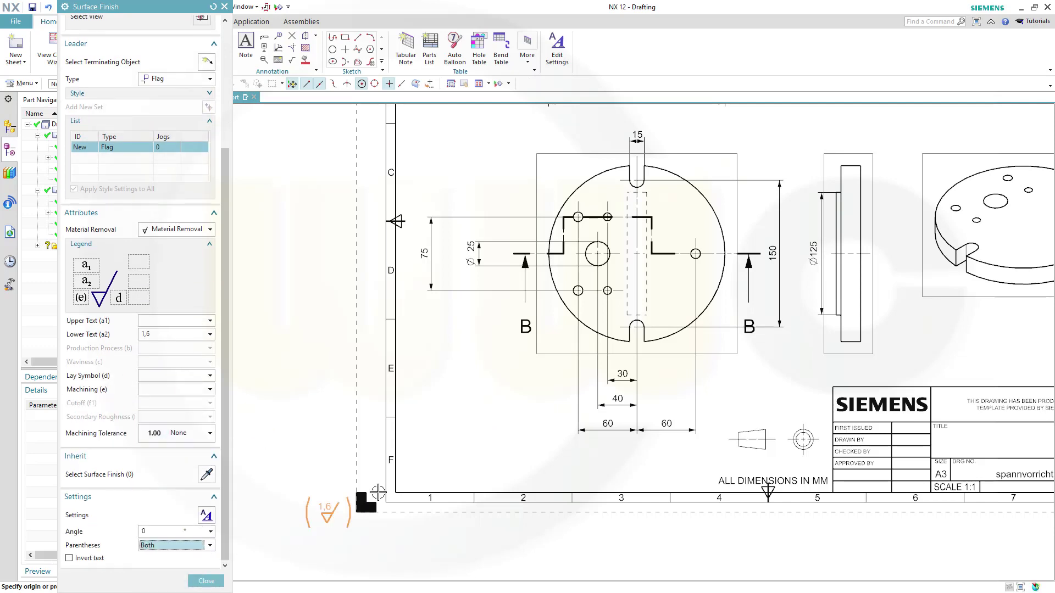
left_click(561, 418)
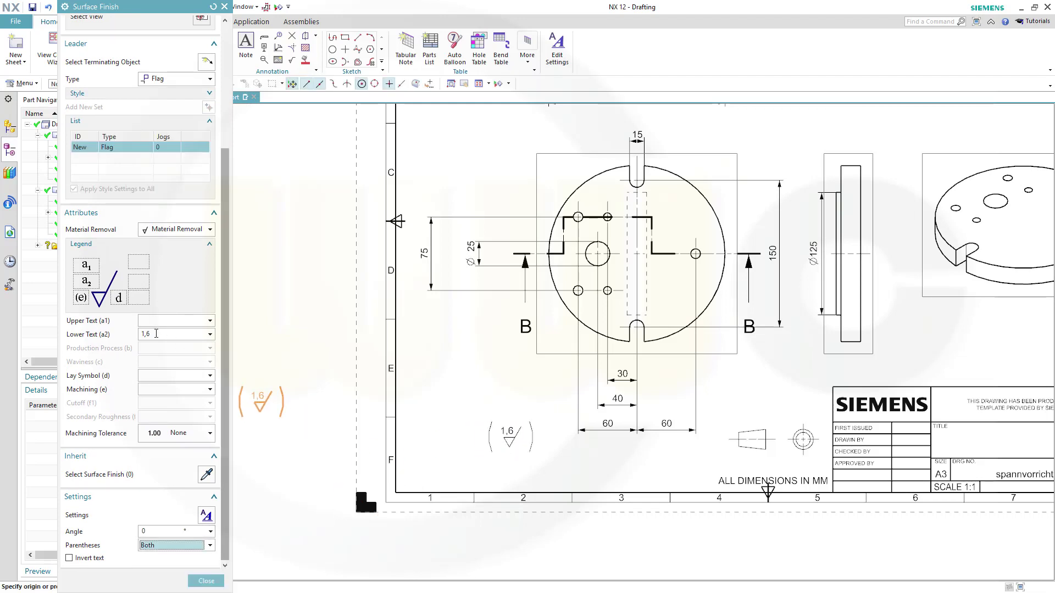
Place a 3,2 symbol without parentheses to the left of the bracketed 1,6
double_click(156, 333)
type("3,")
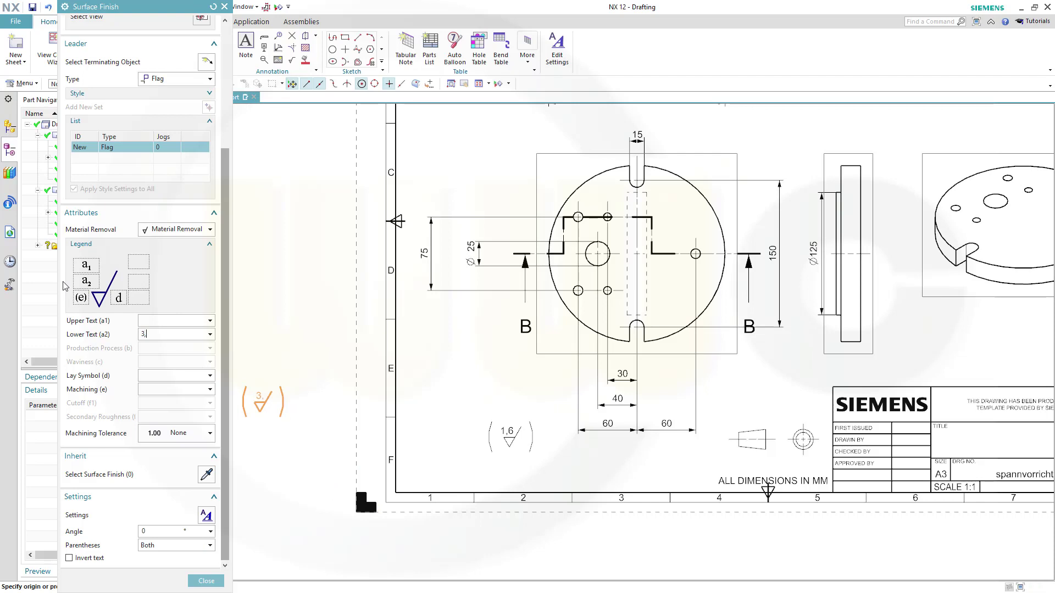
type("2")
left_click(210, 545)
left_click(165, 556)
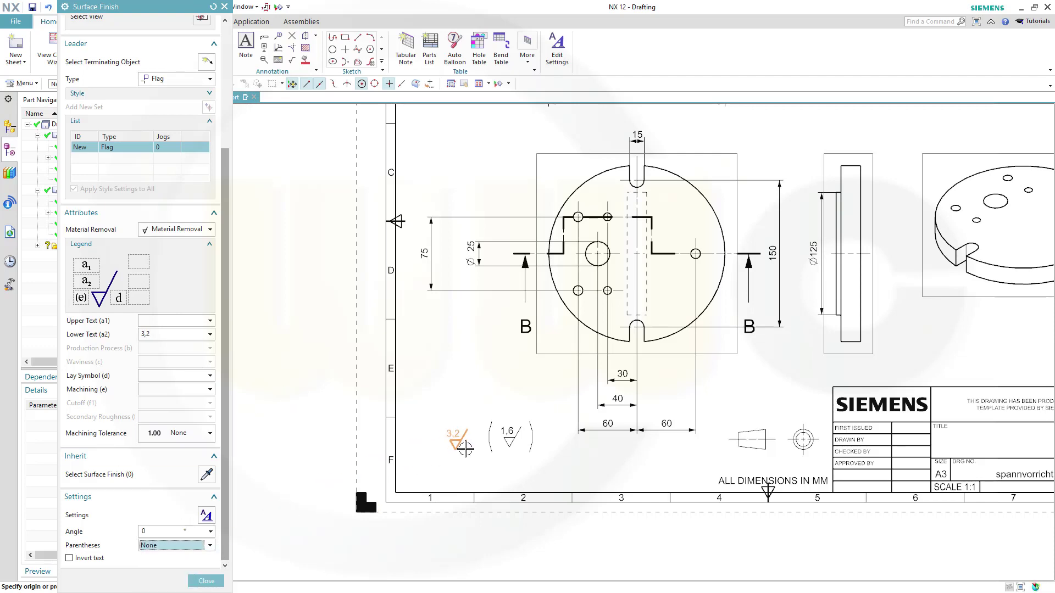
scroll(500, 456, "up", 3)
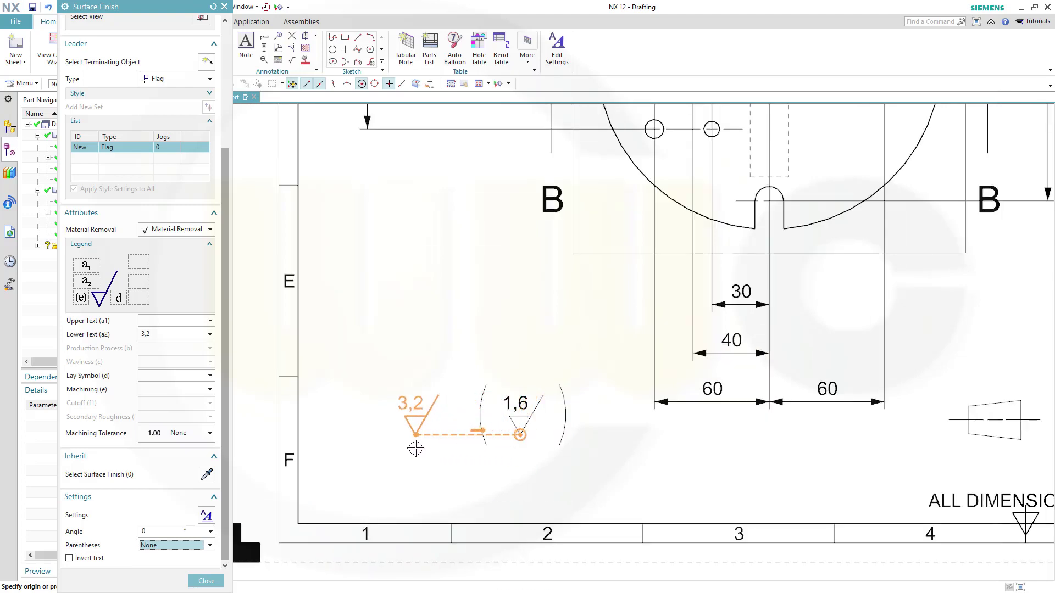
left_click(416, 449)
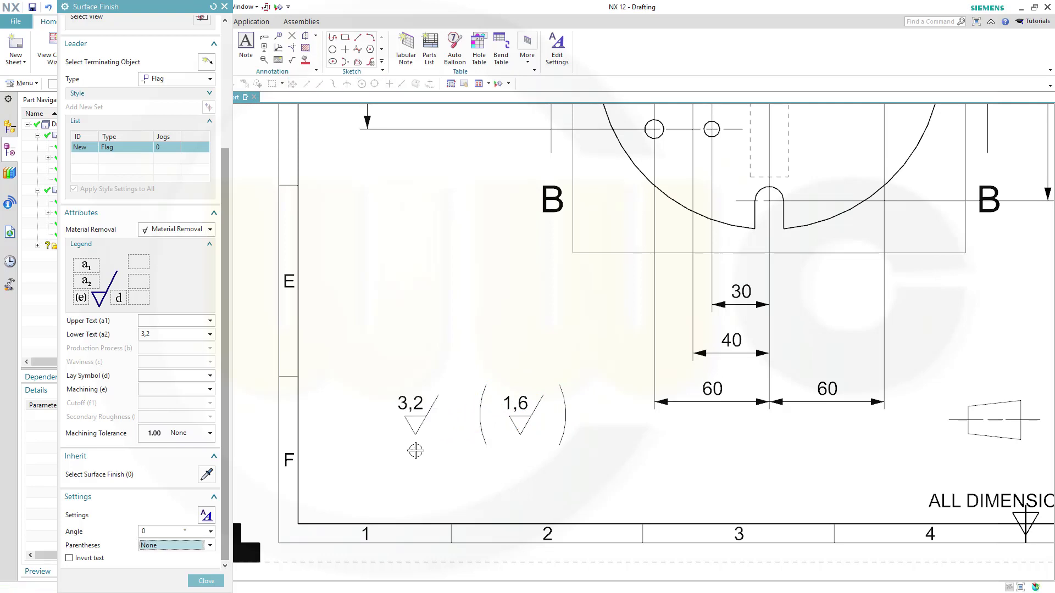
left_click(206, 582)
scroll(681, 299, "down", 5)
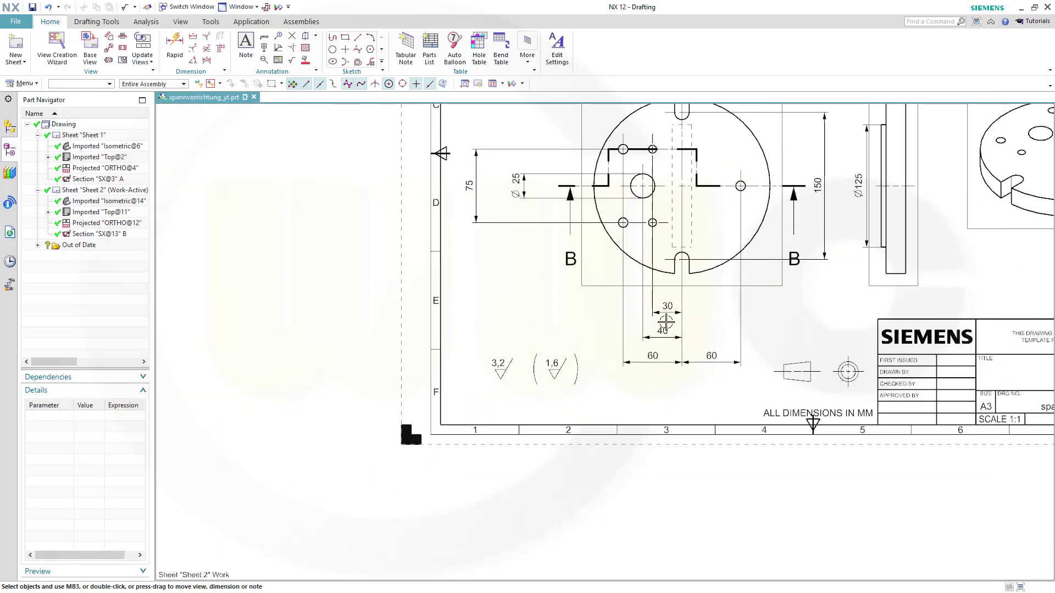
scroll(583, 355, "down", 1)
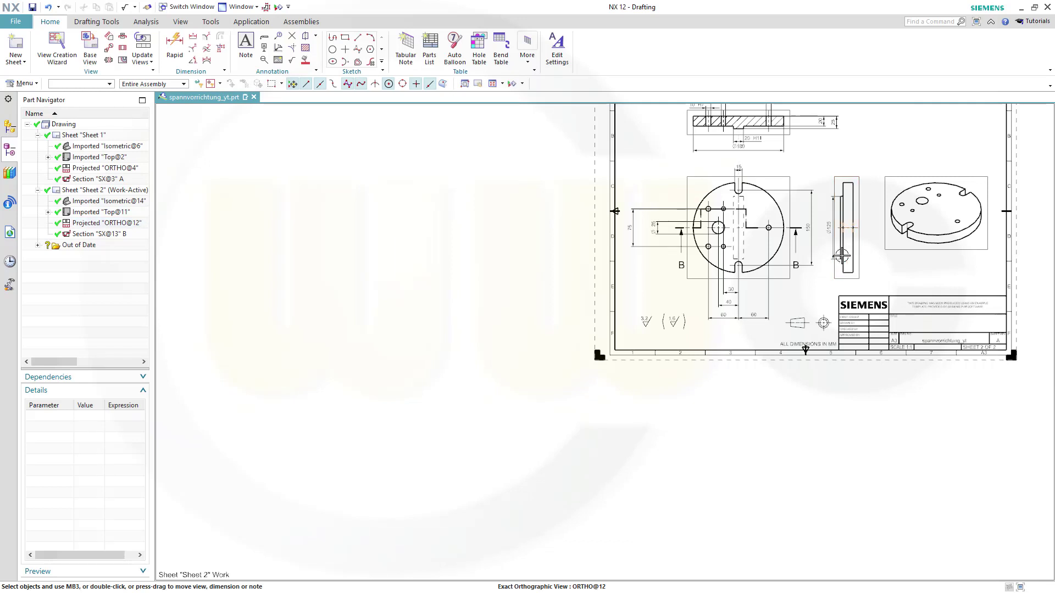
scroll(583, 355, "down", 1)
scroll(735, 348, "up", 4)
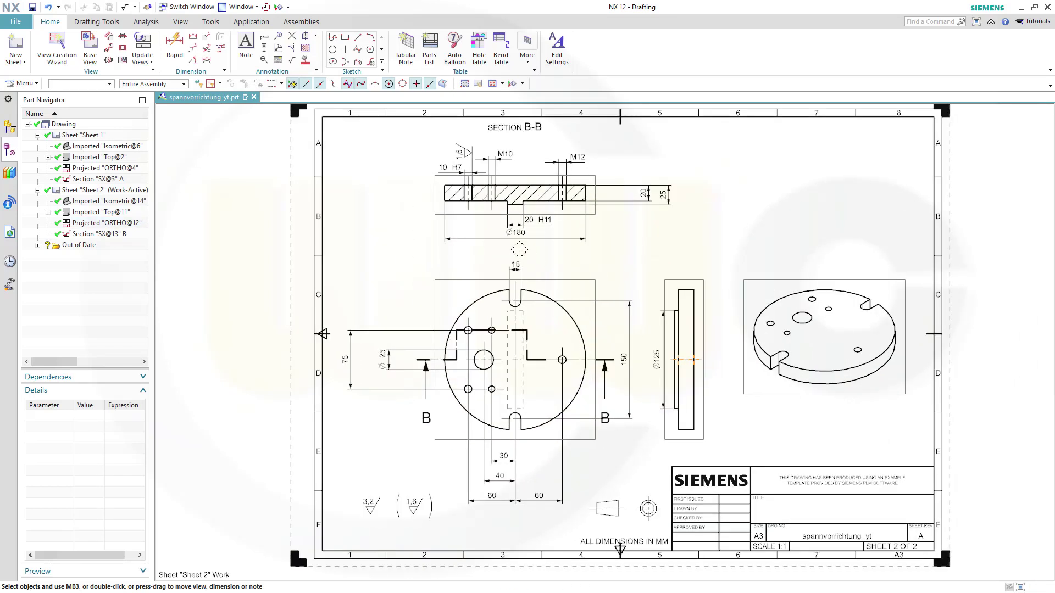